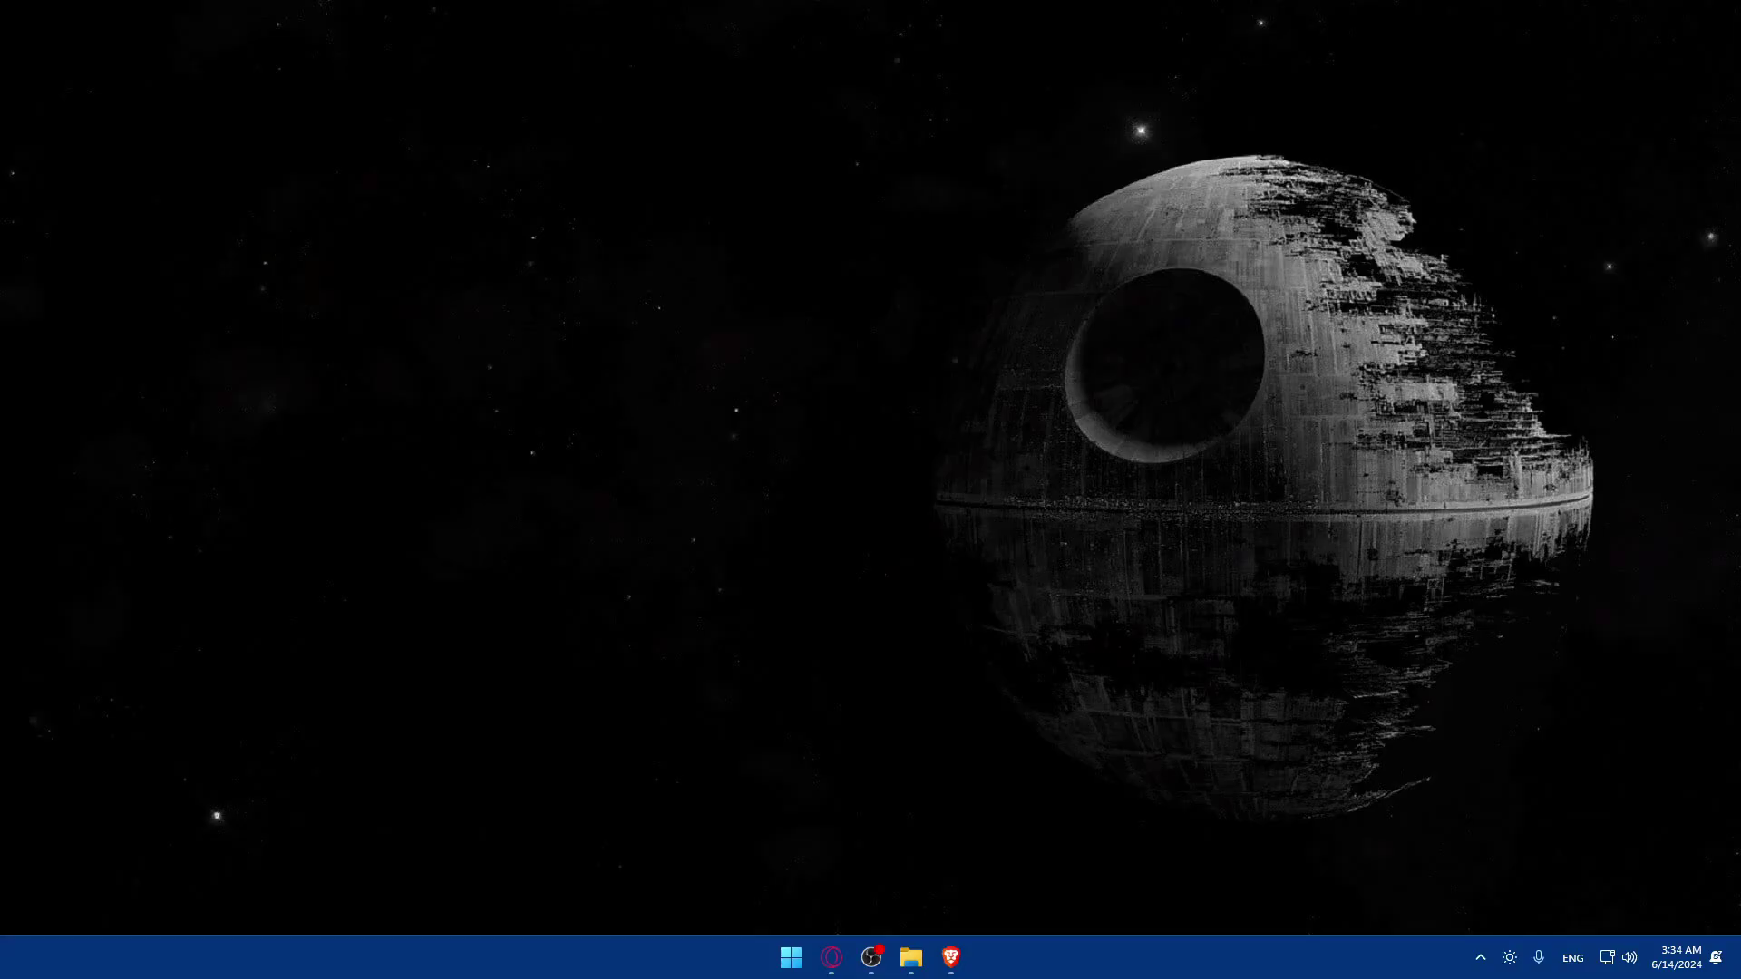
Launch Brave and load squarespace.com in the address bar.
left_click(950, 958)
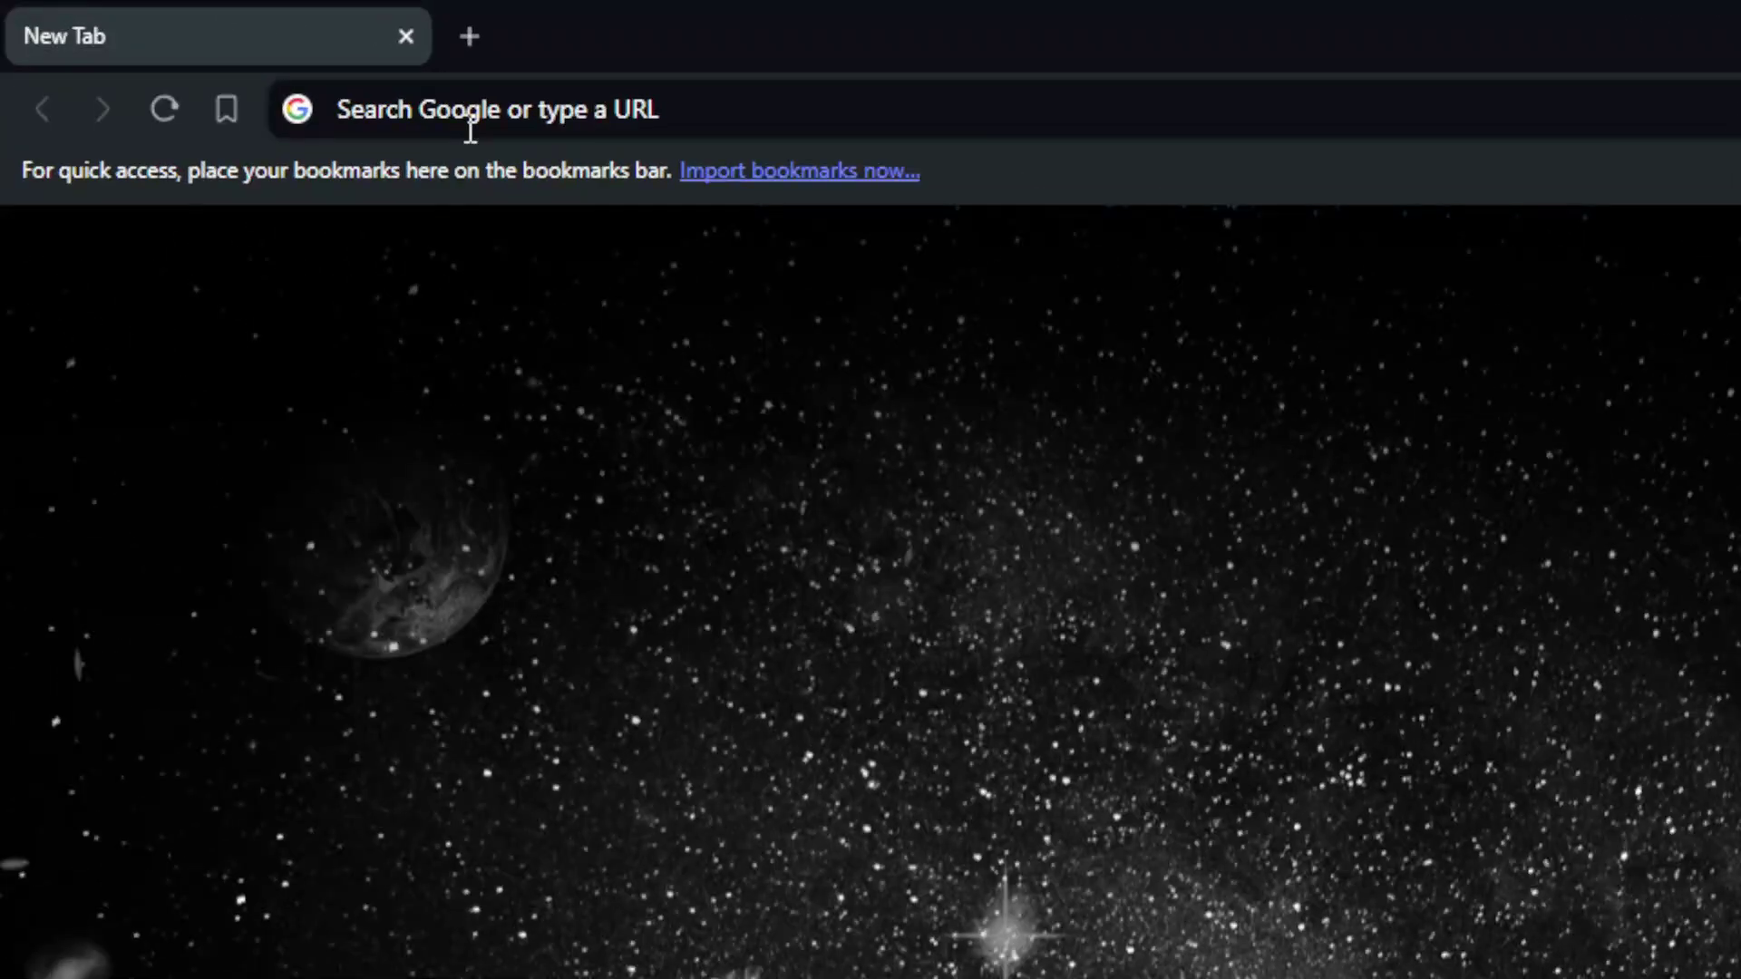
left_click(471, 132)
type("sqau")
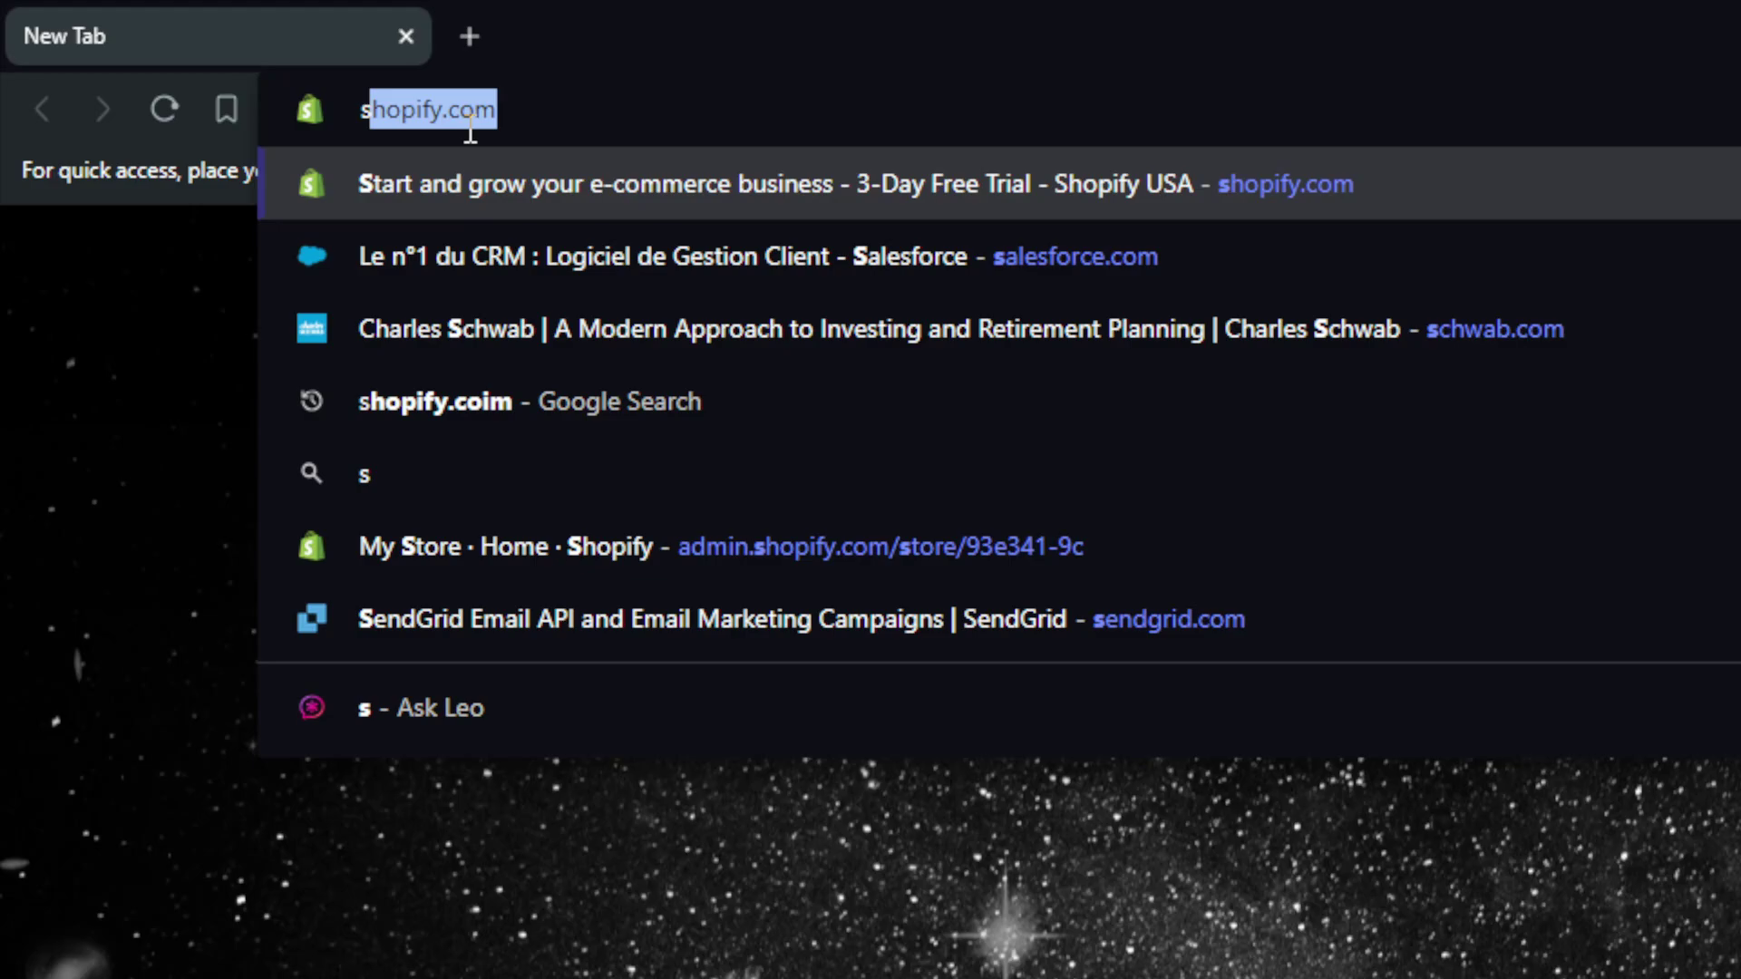
key("BackSpace")
key("BackSpace")
type("u")
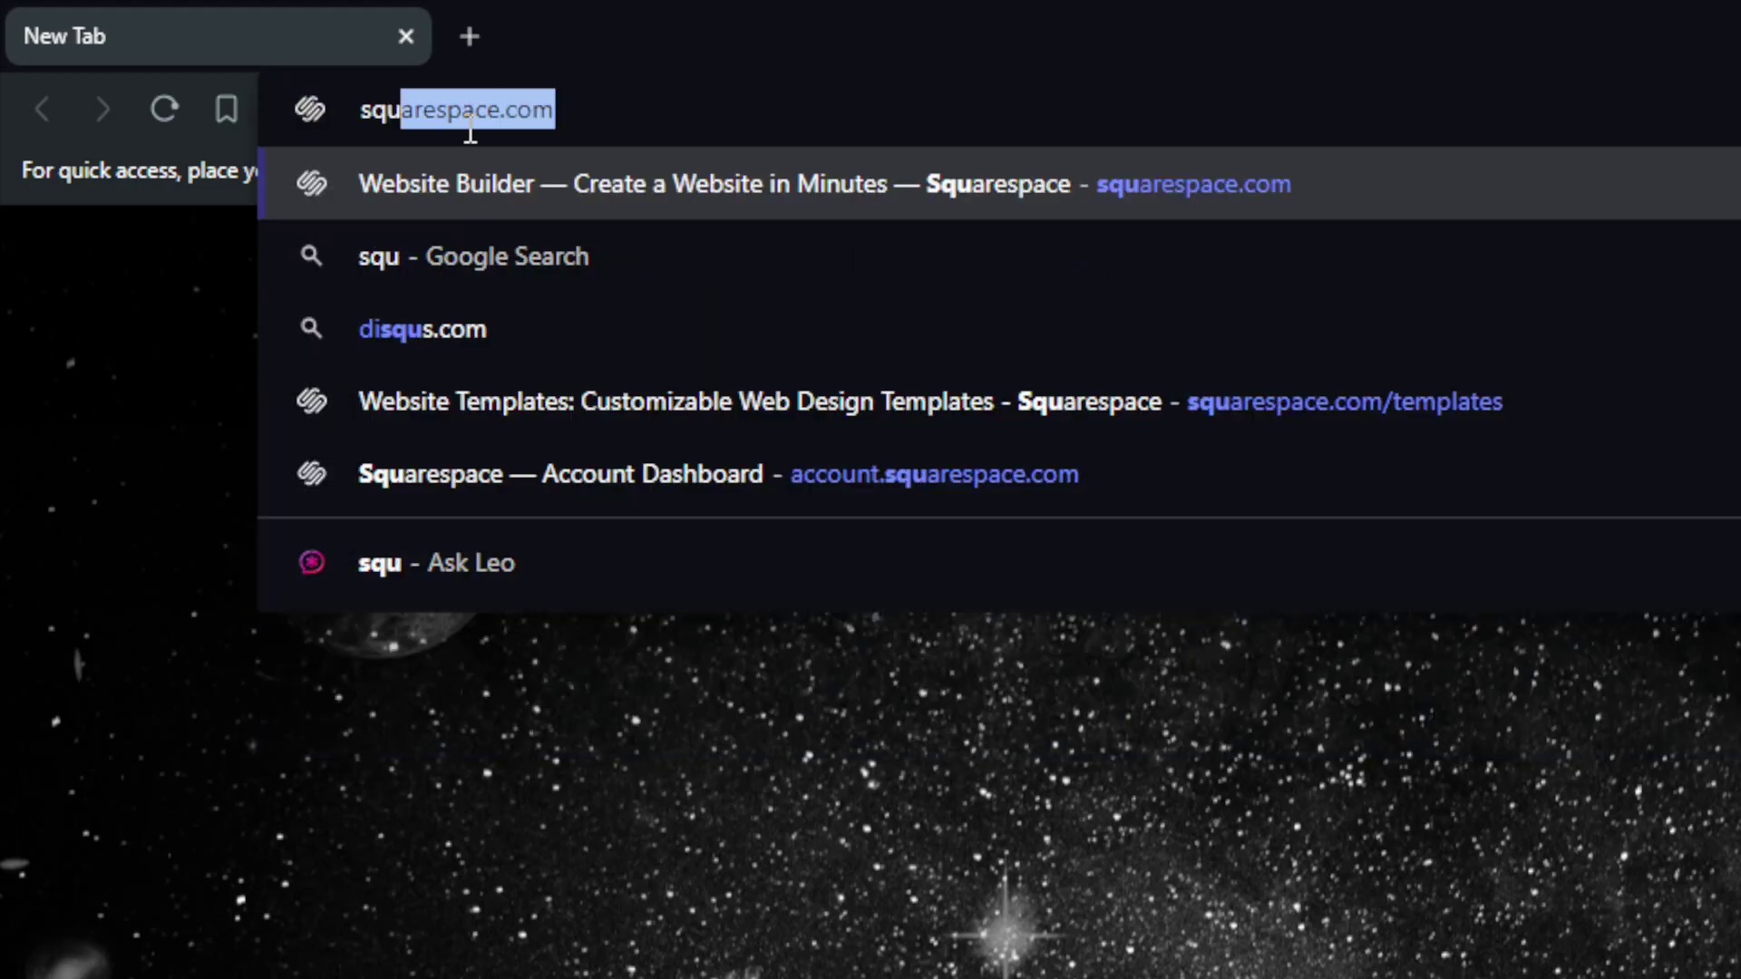
type("arespace.com")
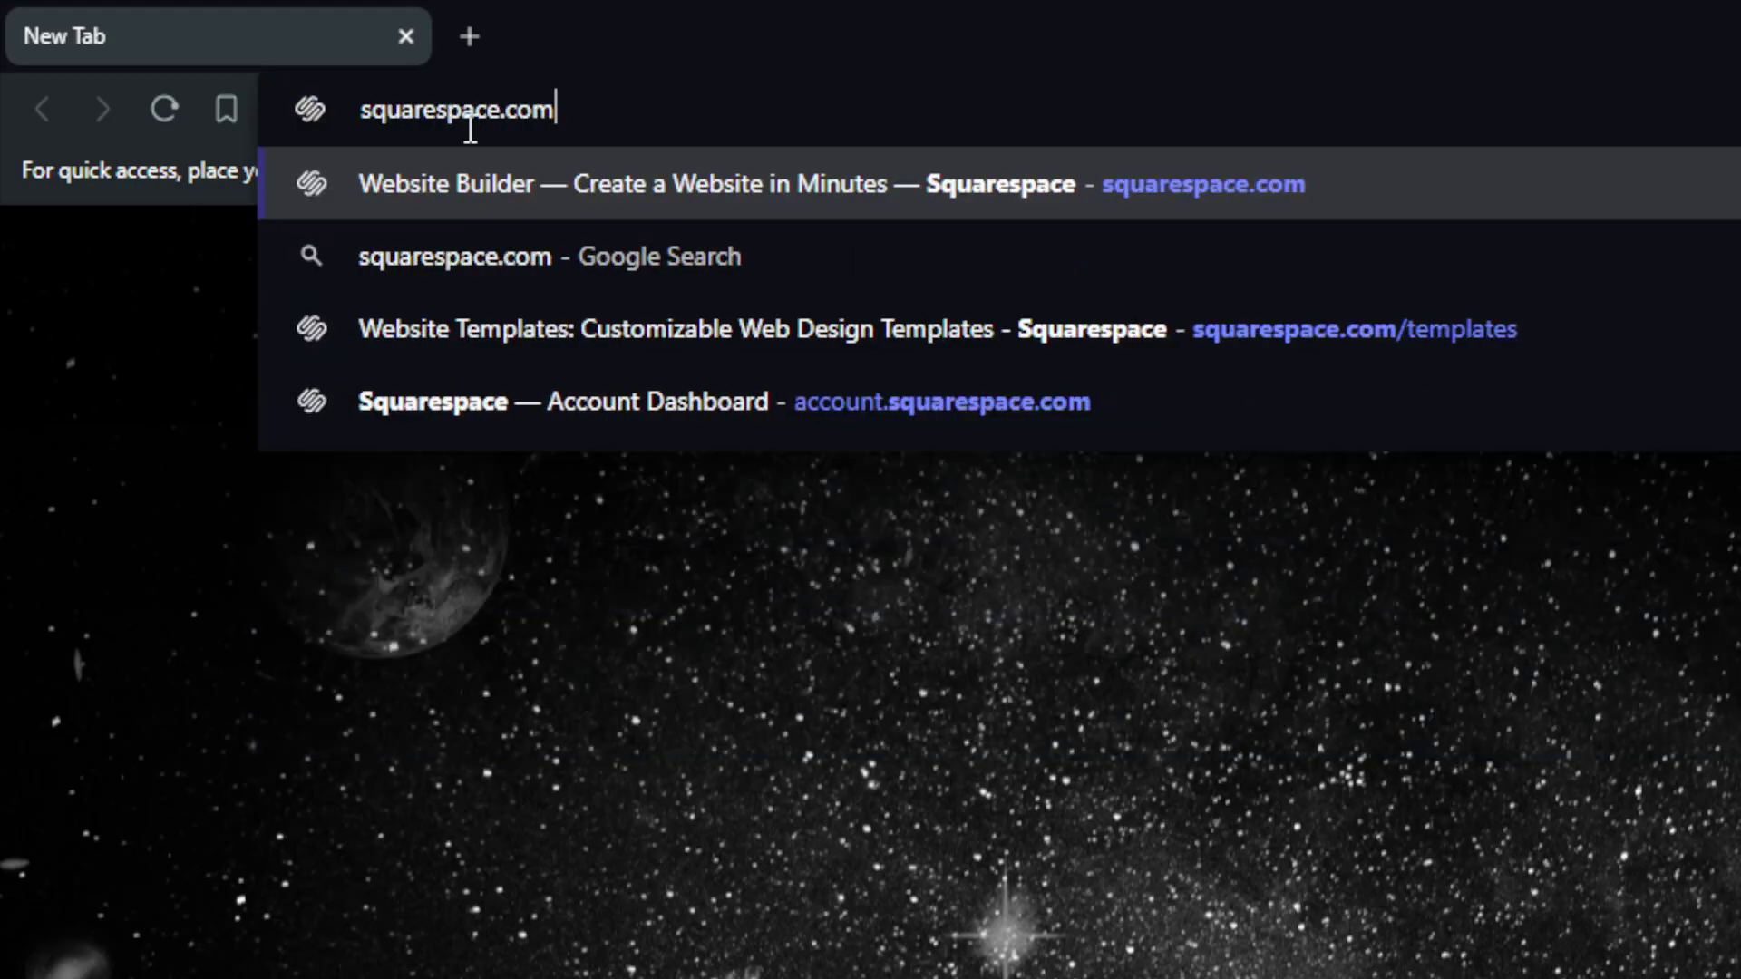
key("Return")
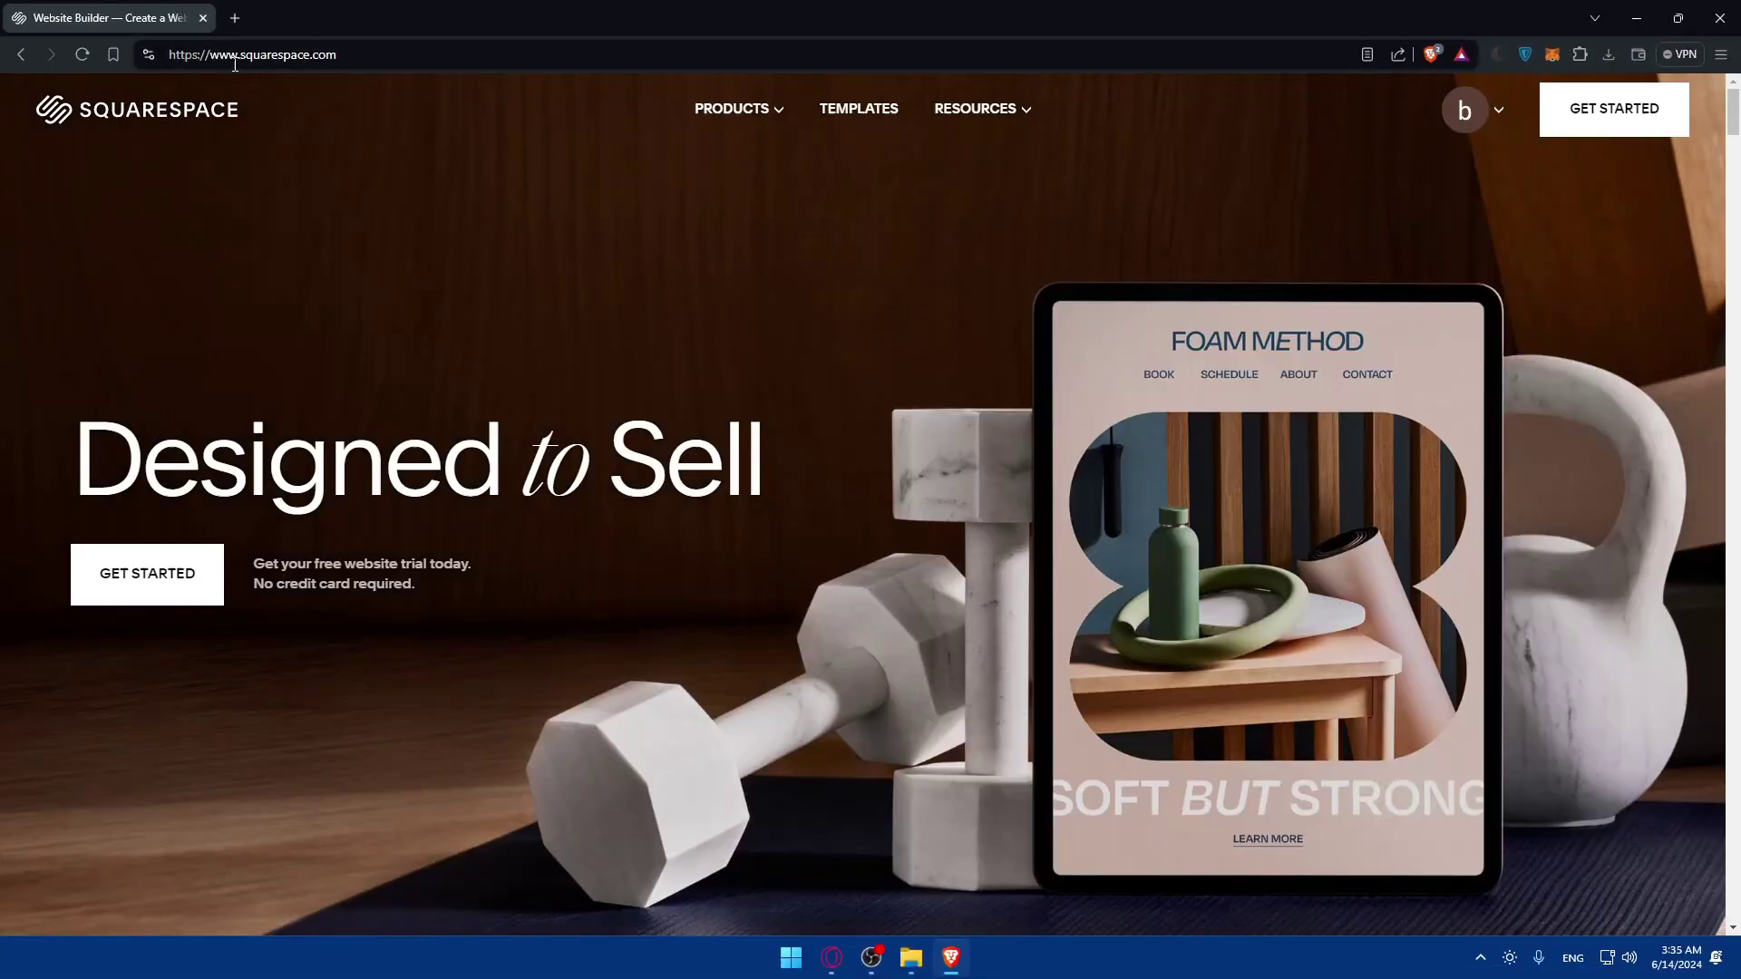
Go to the Account Dashboard and open the Omix site's options to enter its editor.
left_click(1461, 105)
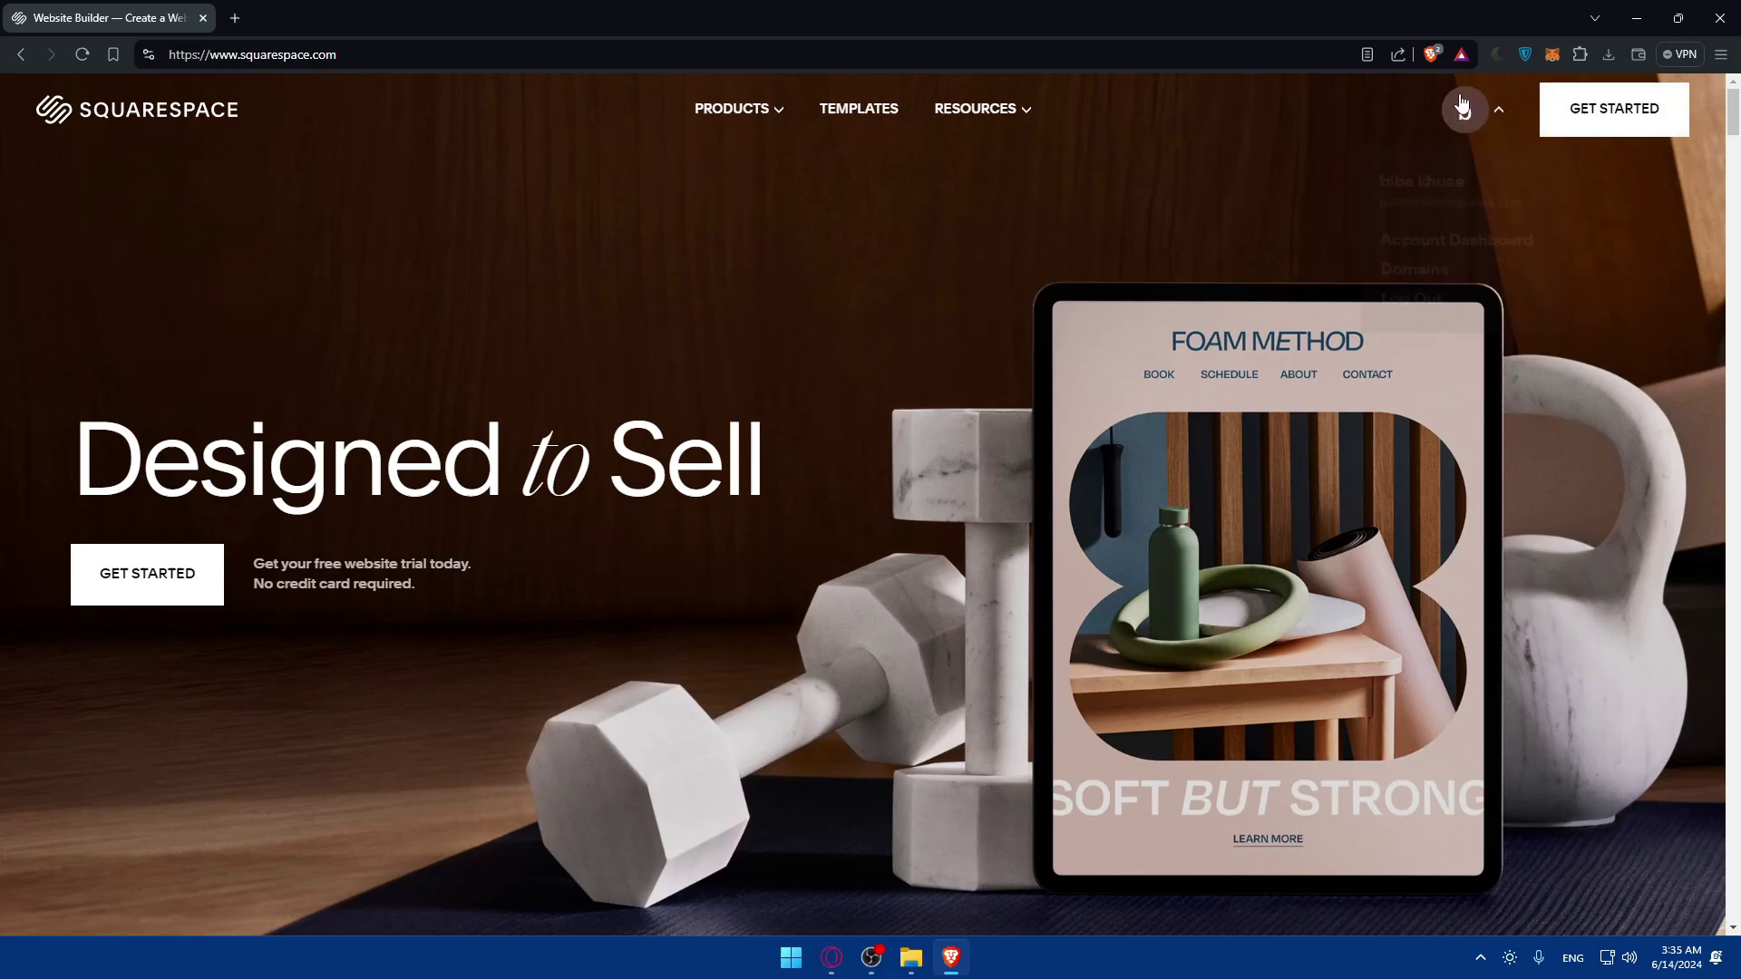
left_click(1387, 247)
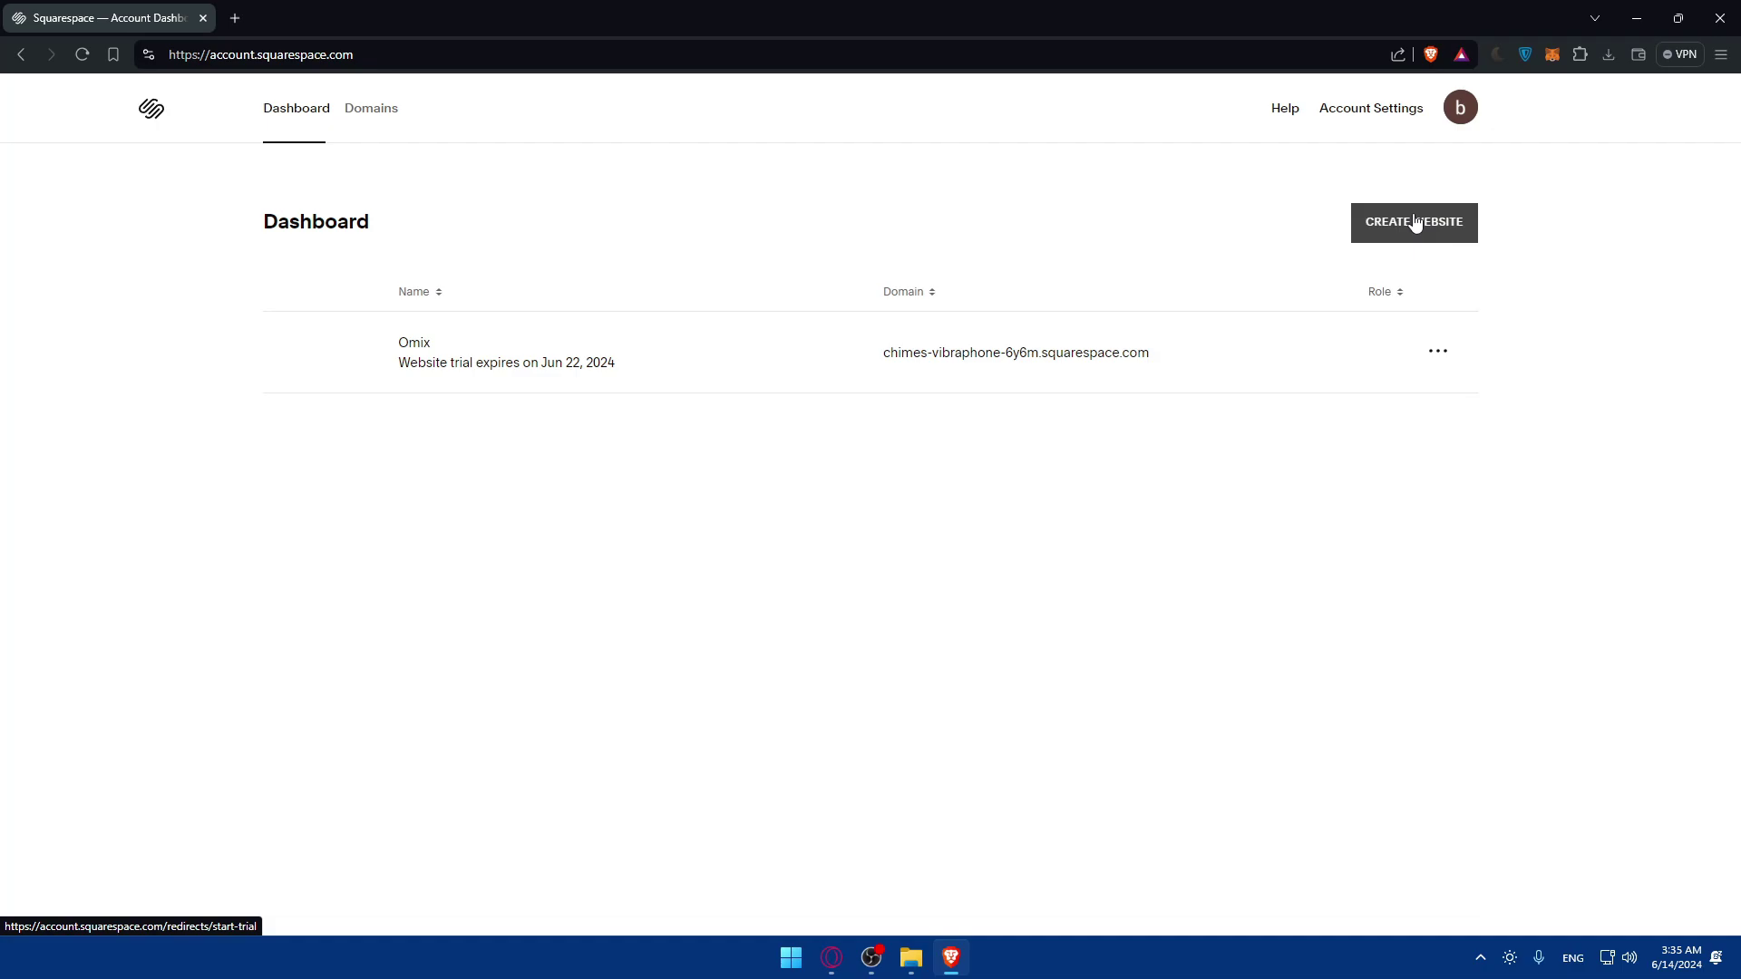
left_click(1441, 352)
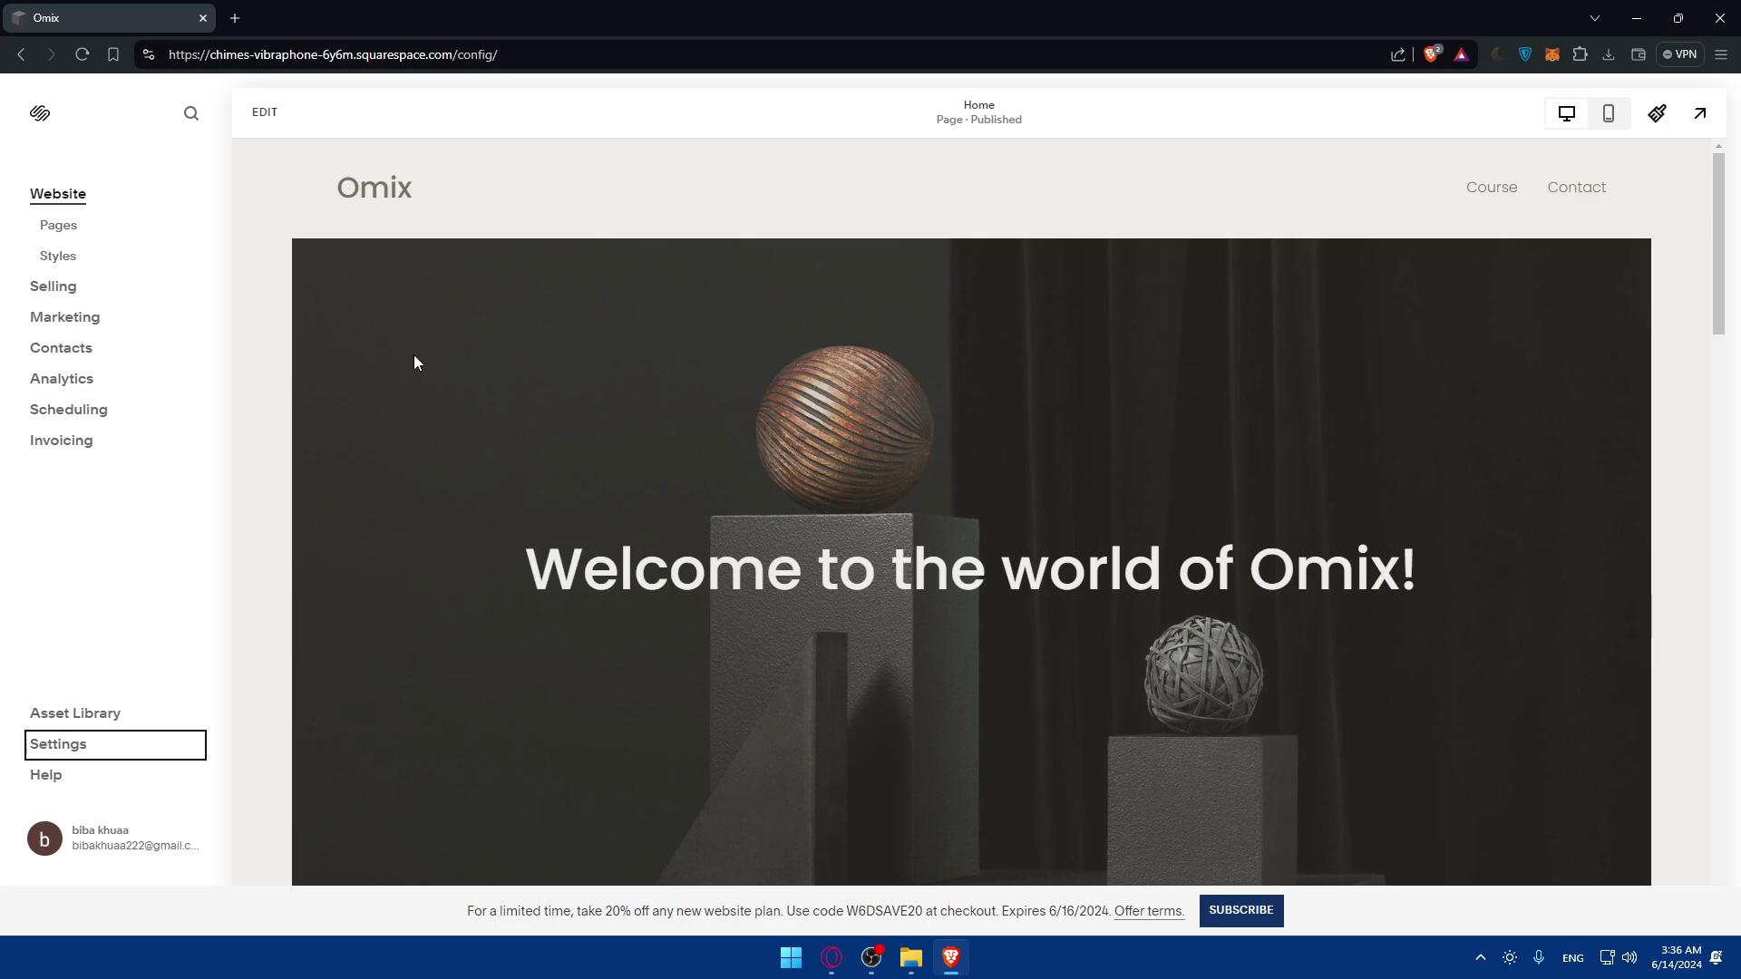
left_click(60, 751)
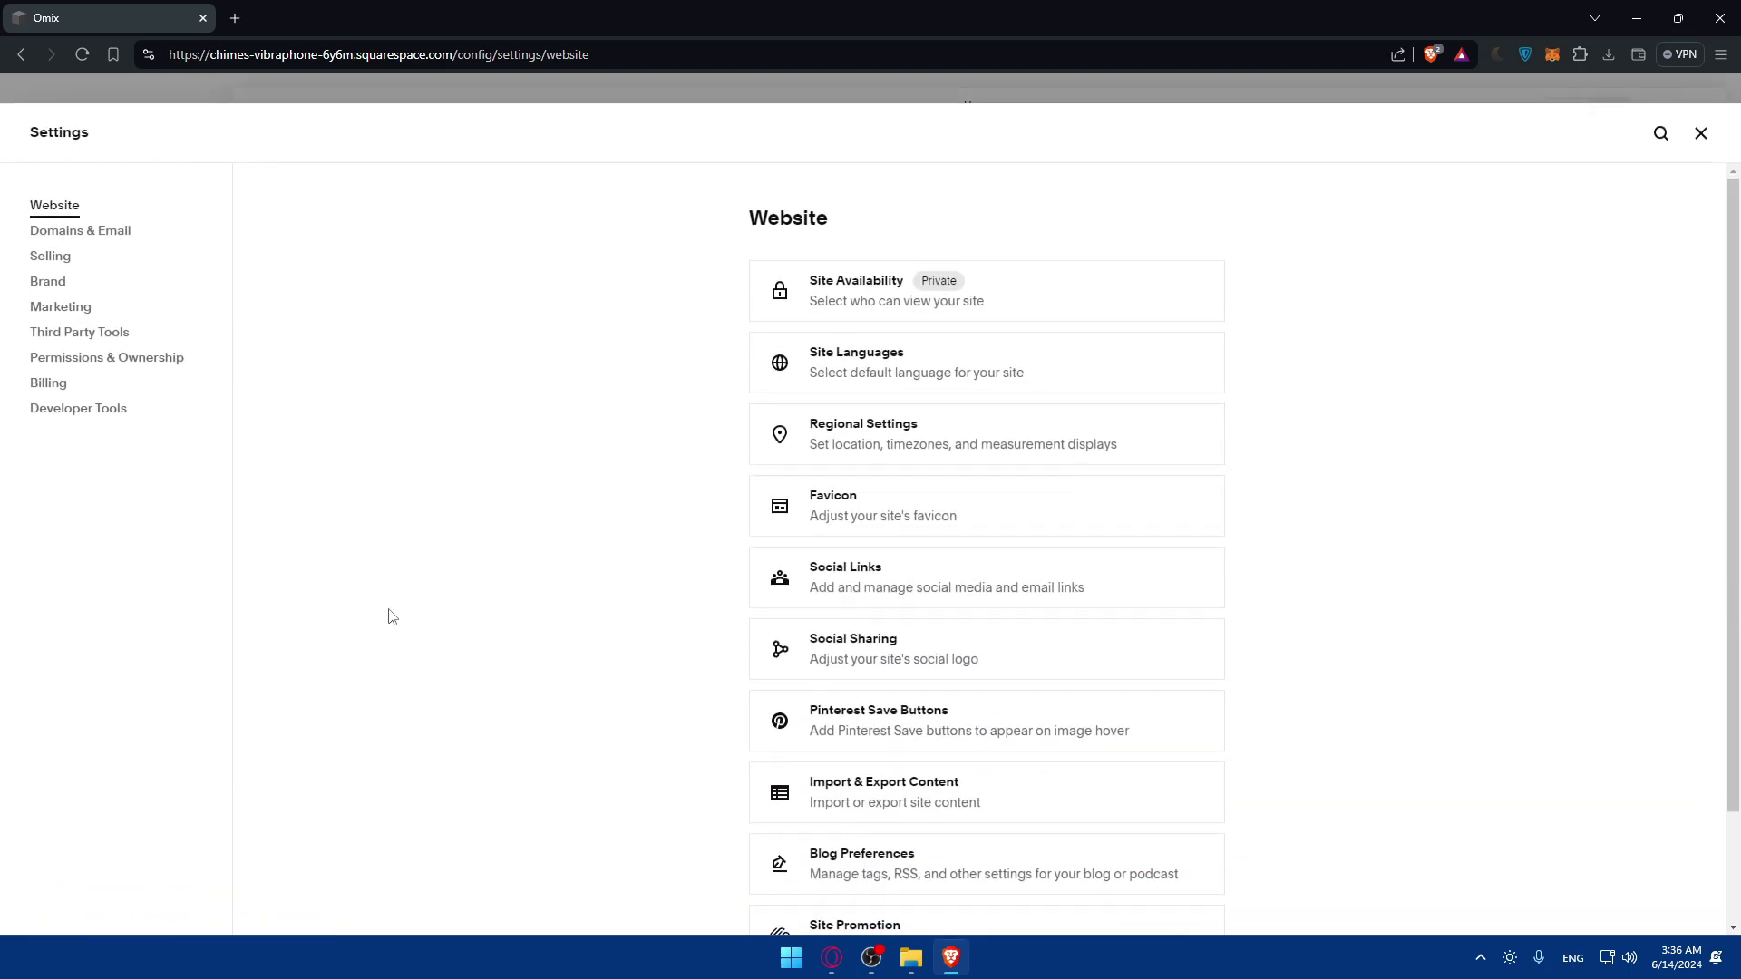
left_click(78, 334)
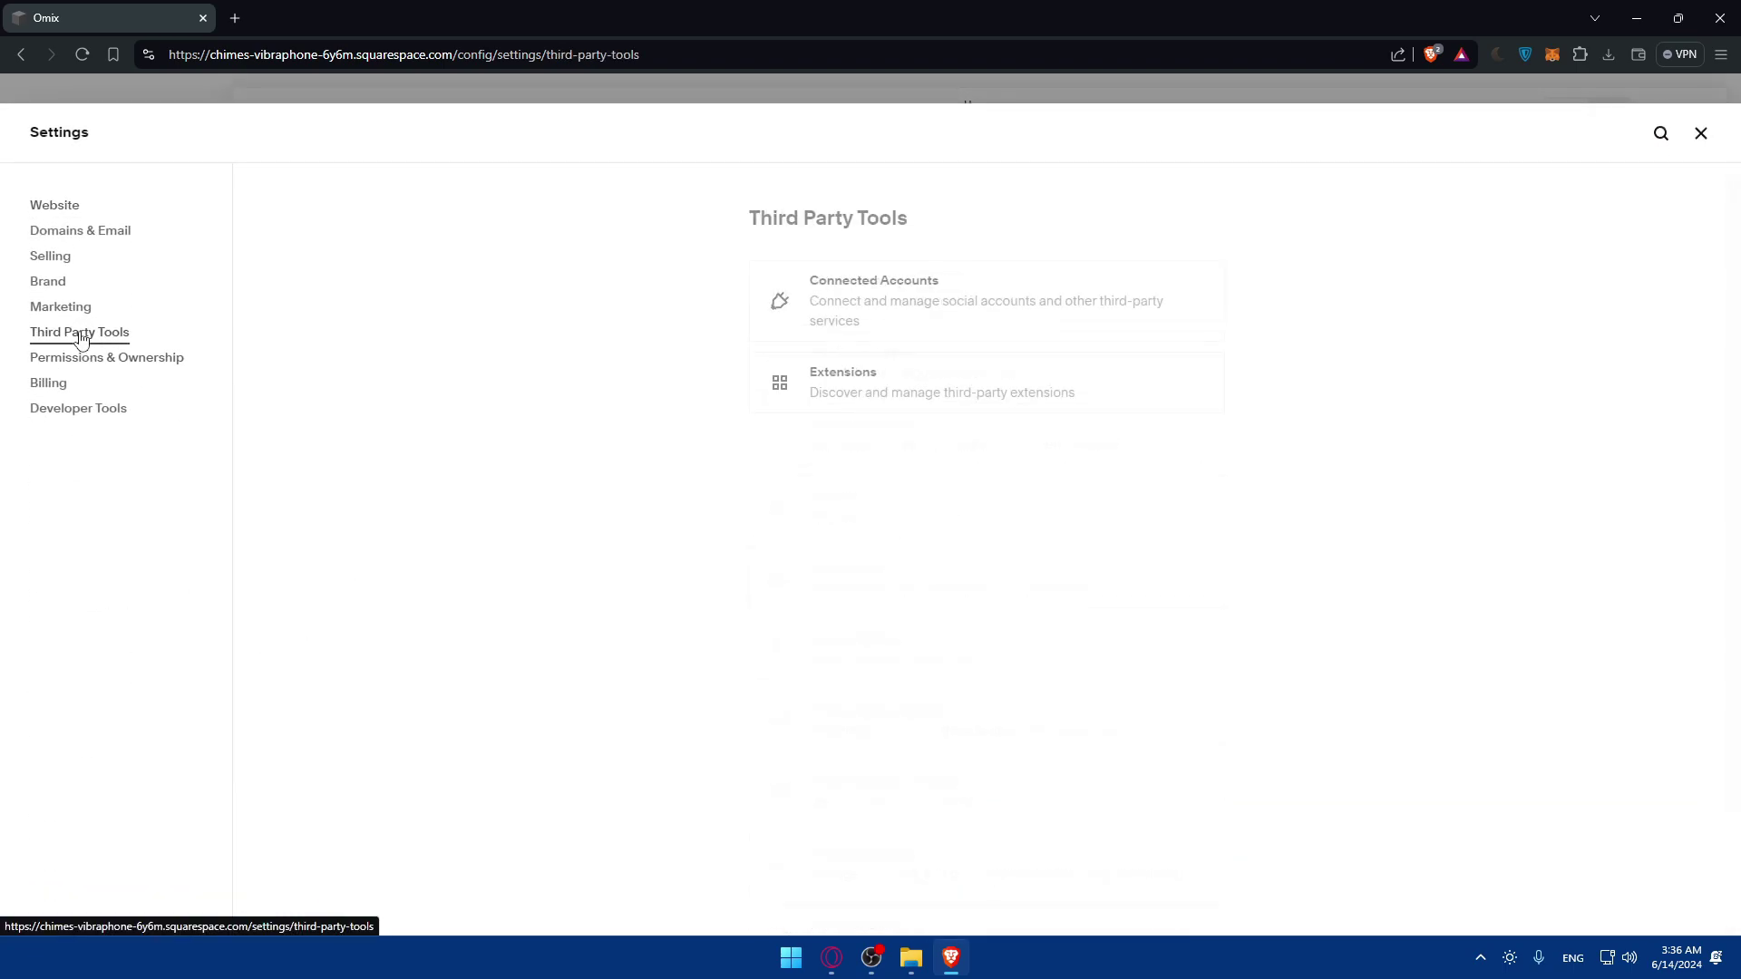
left_click(960, 291)
left_click(839, 361)
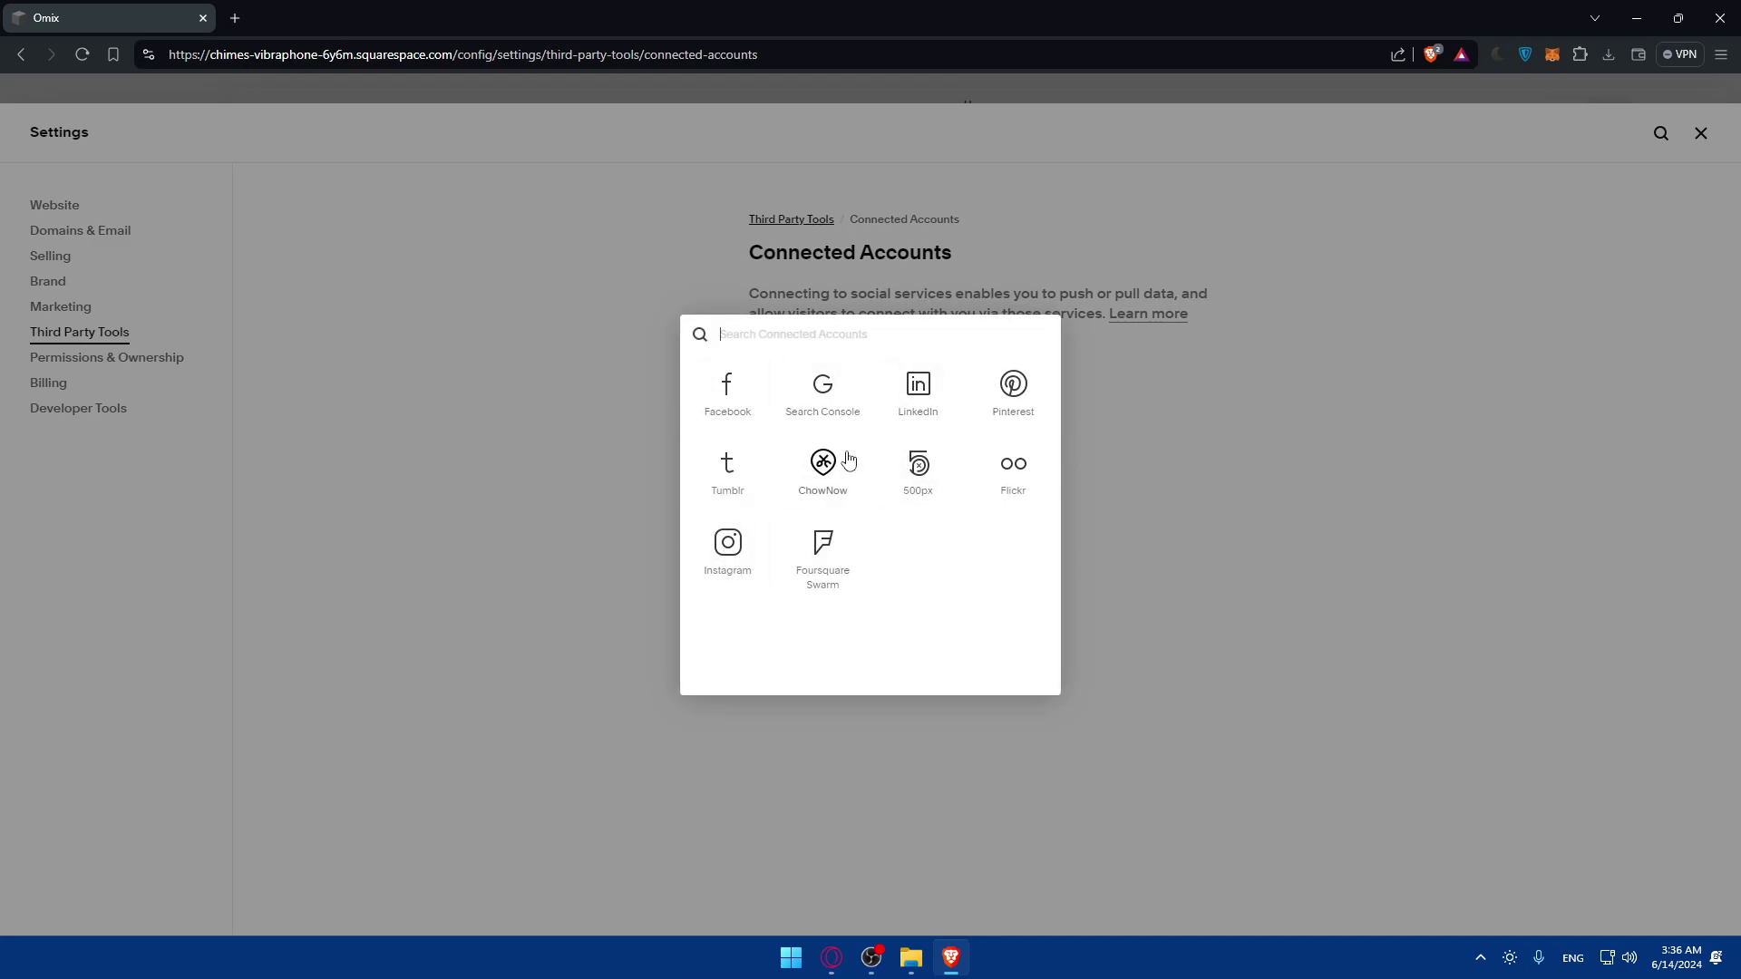
left_click(421, 417)
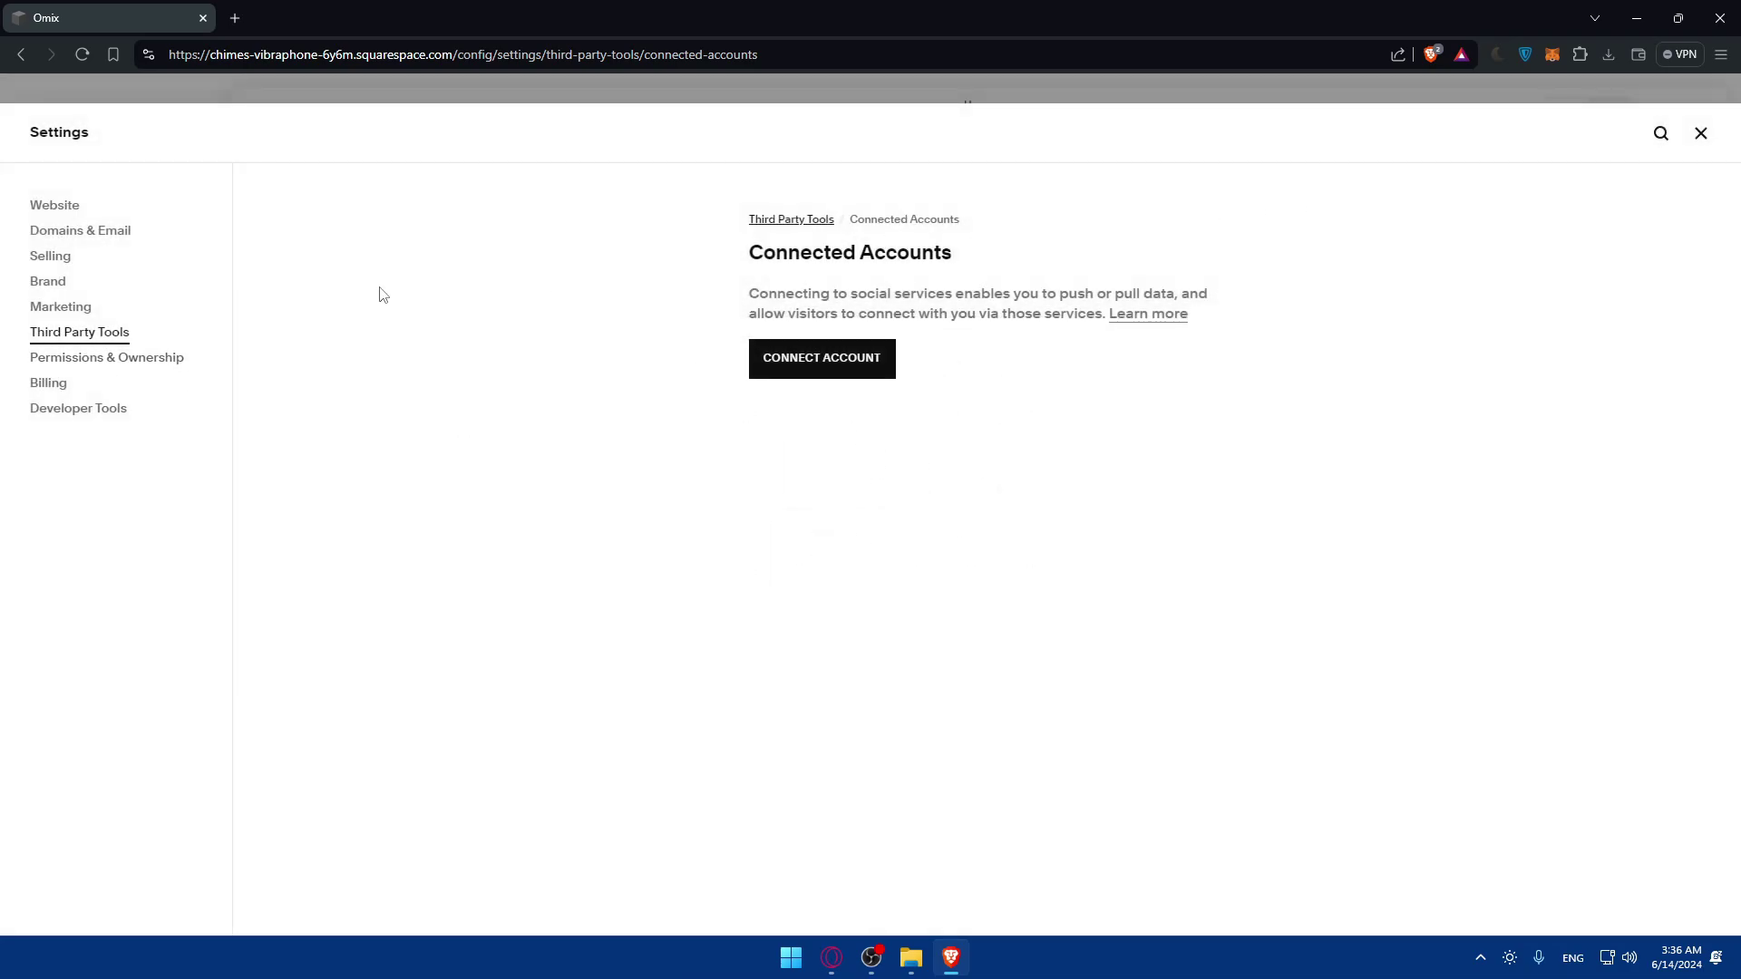
left_click(107, 336)
left_click(849, 373)
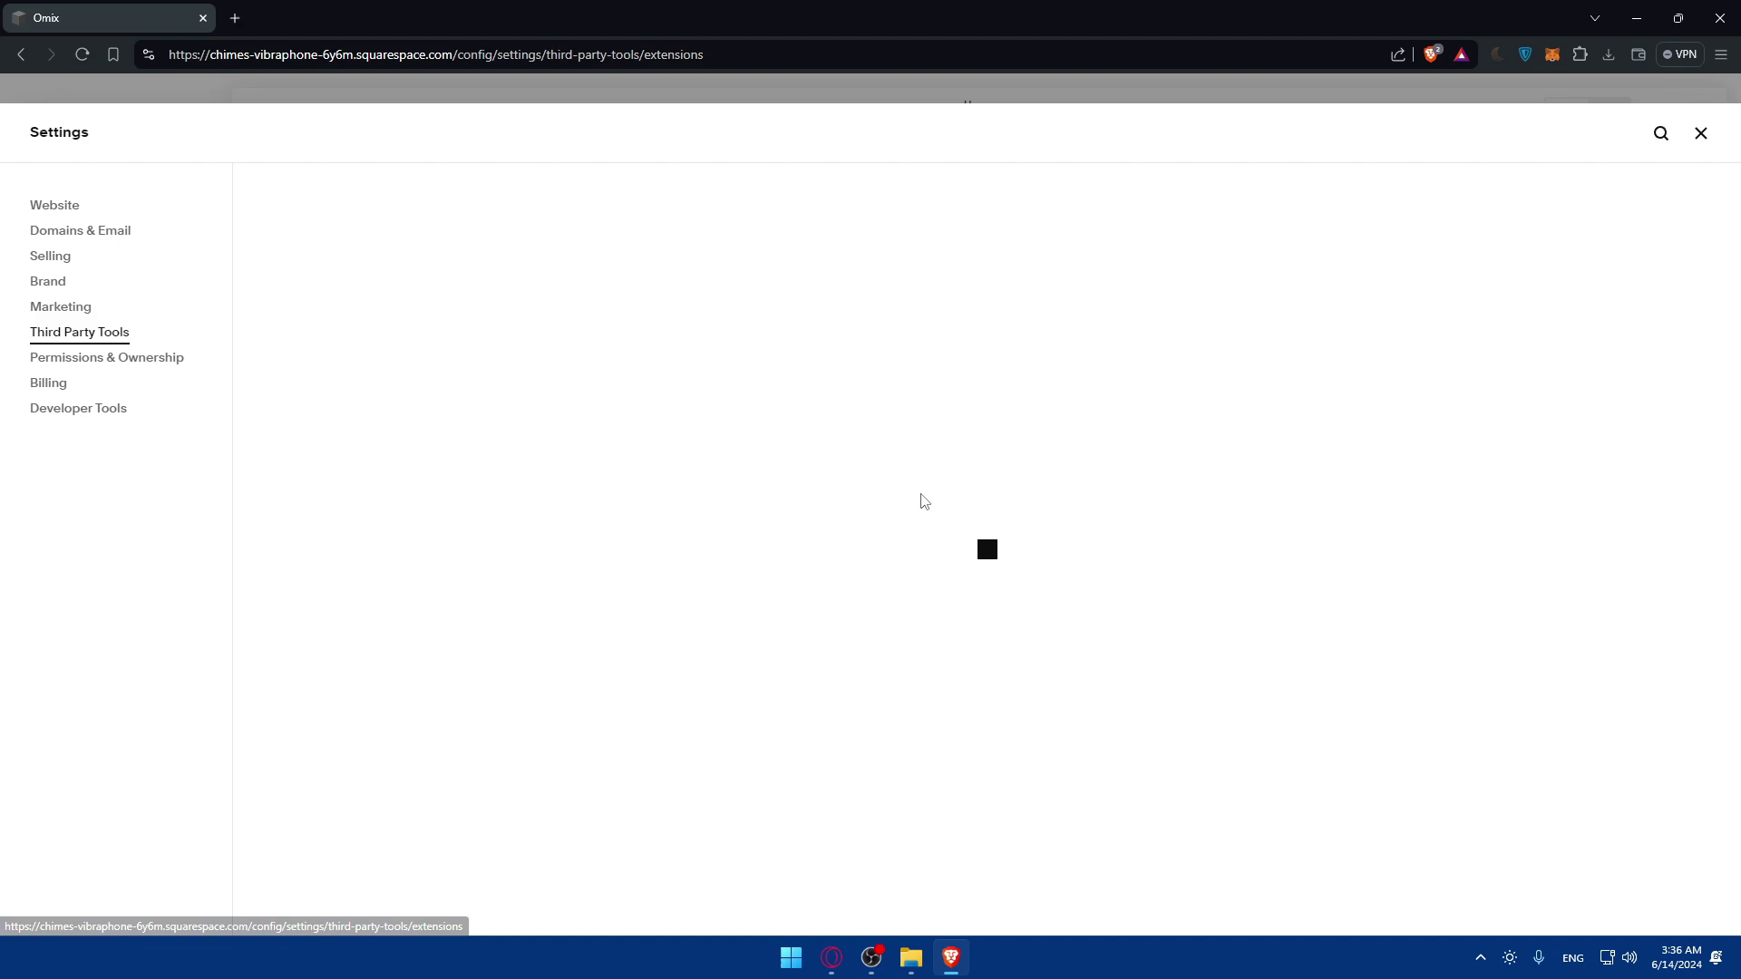
scroll(916, 478, "down", 10)
scroll(850, 544, "up", 4)
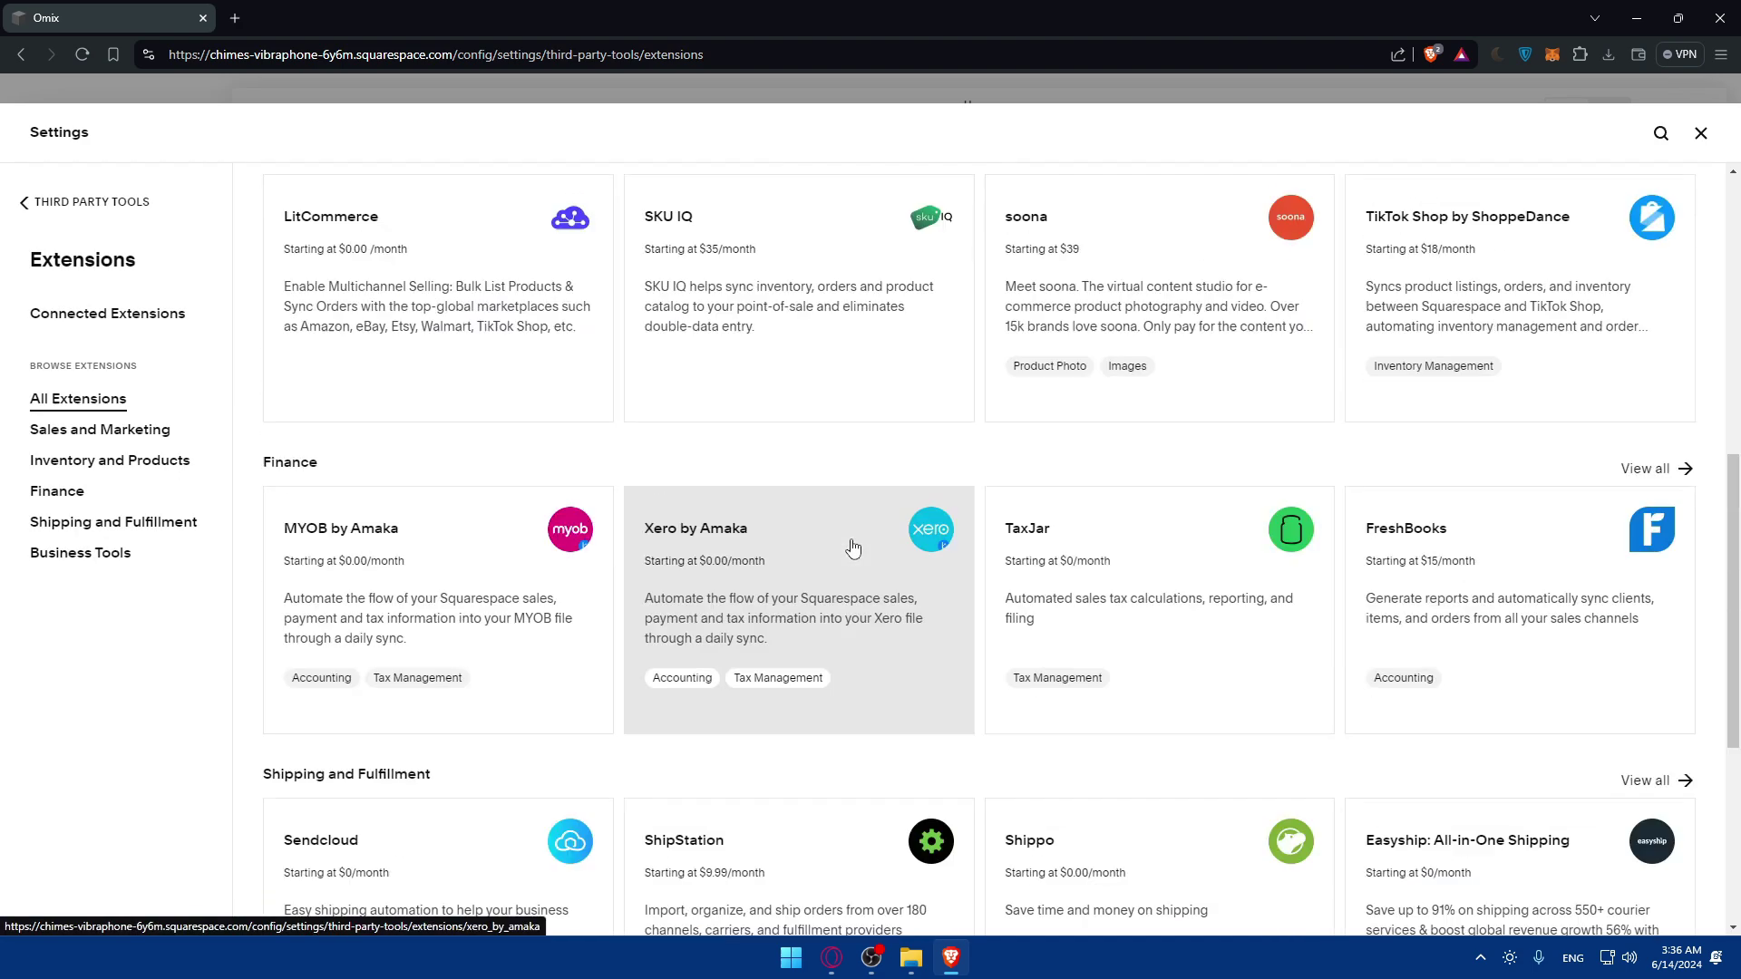
scroll(852, 548, "up", 8)
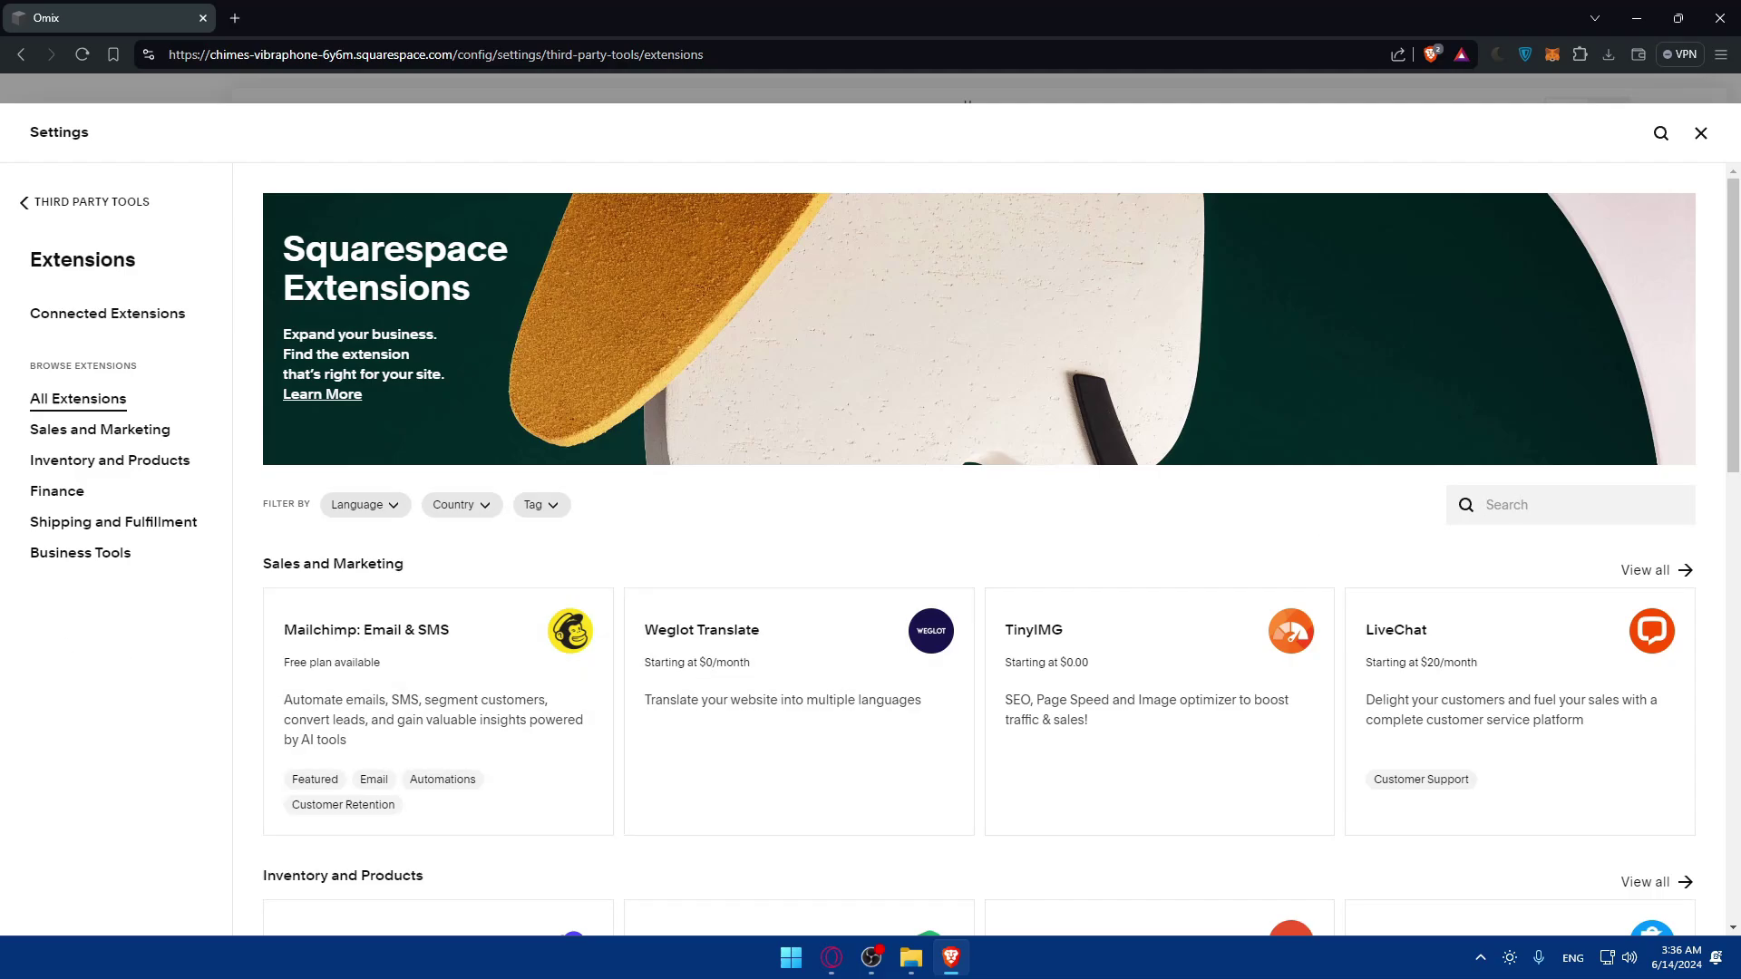
type("--")
key("BackSpace")
type("sy")
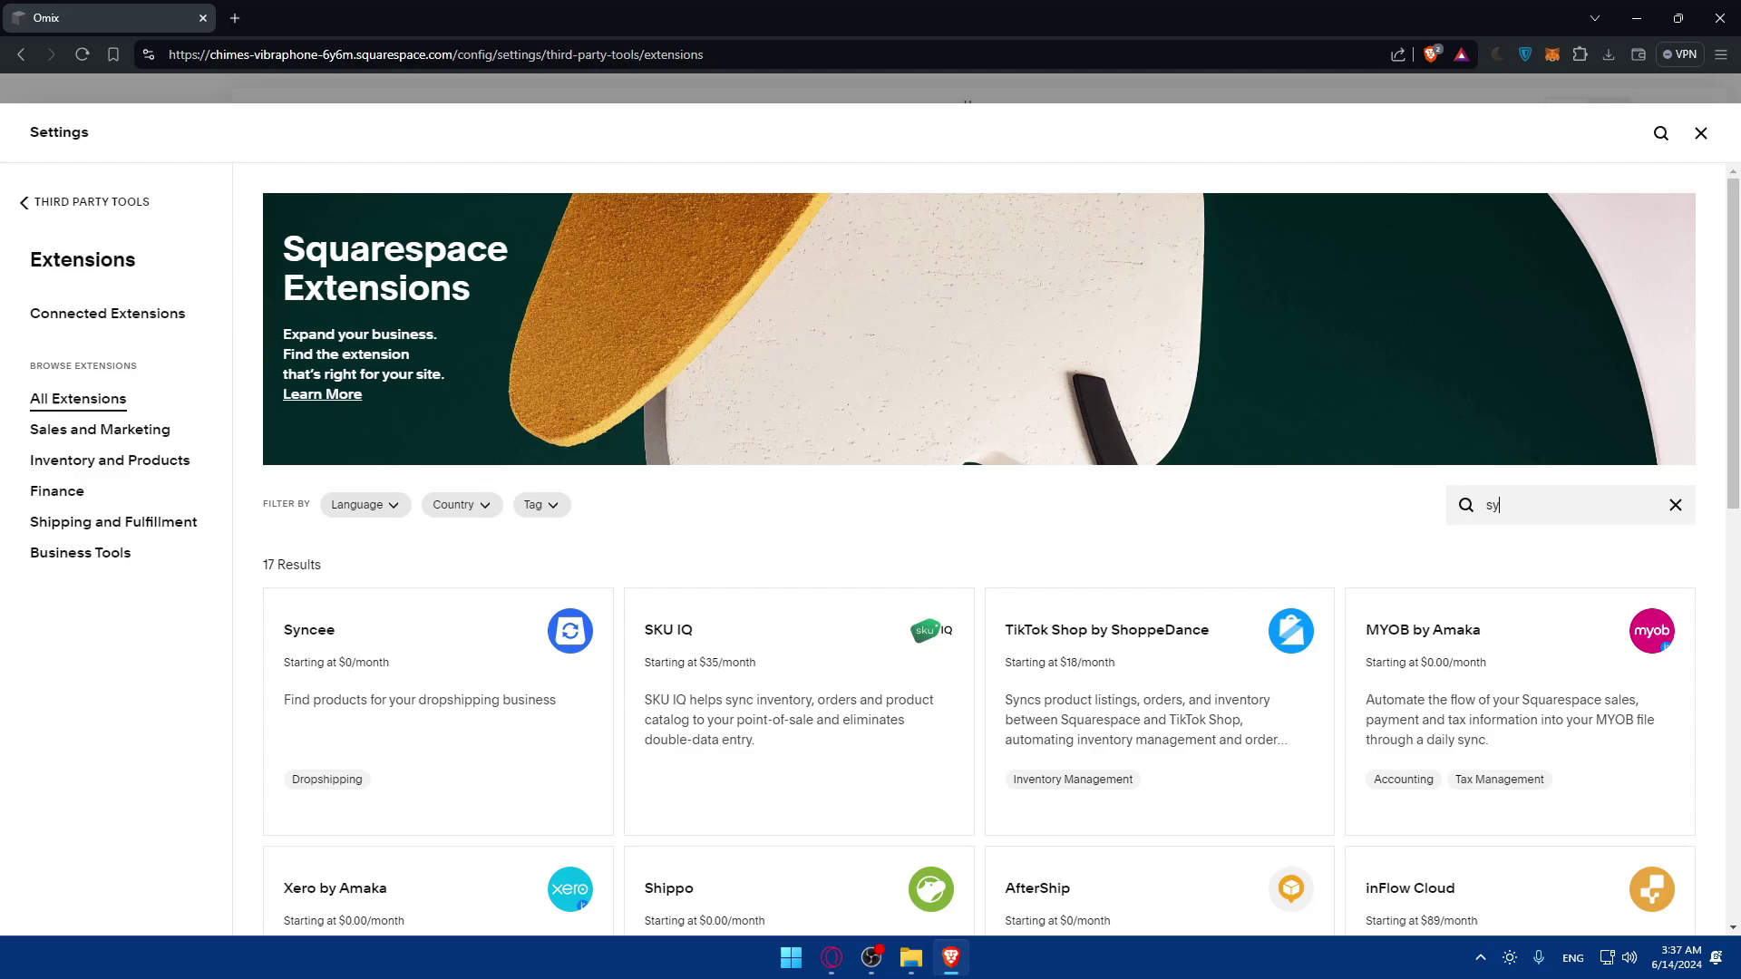
type("--")
key("BackSpace")
key("BackSpace")
type("usb")
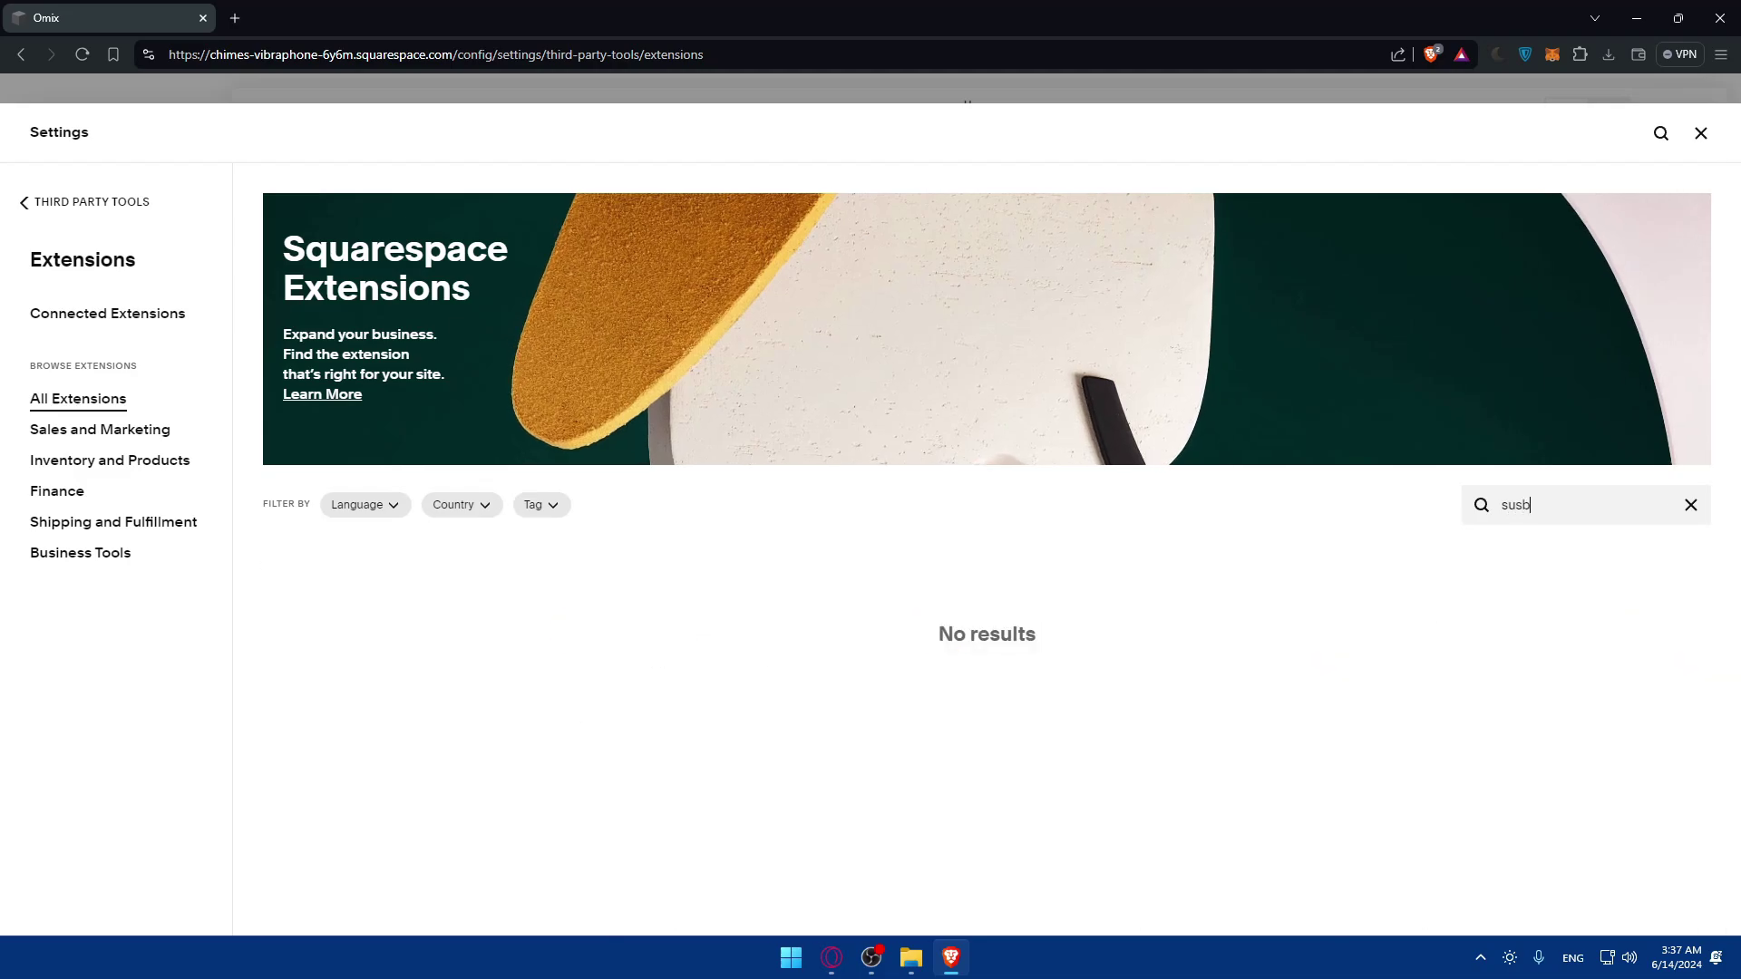
key("BackSpace")
key("BackSpace")
type("bscri")
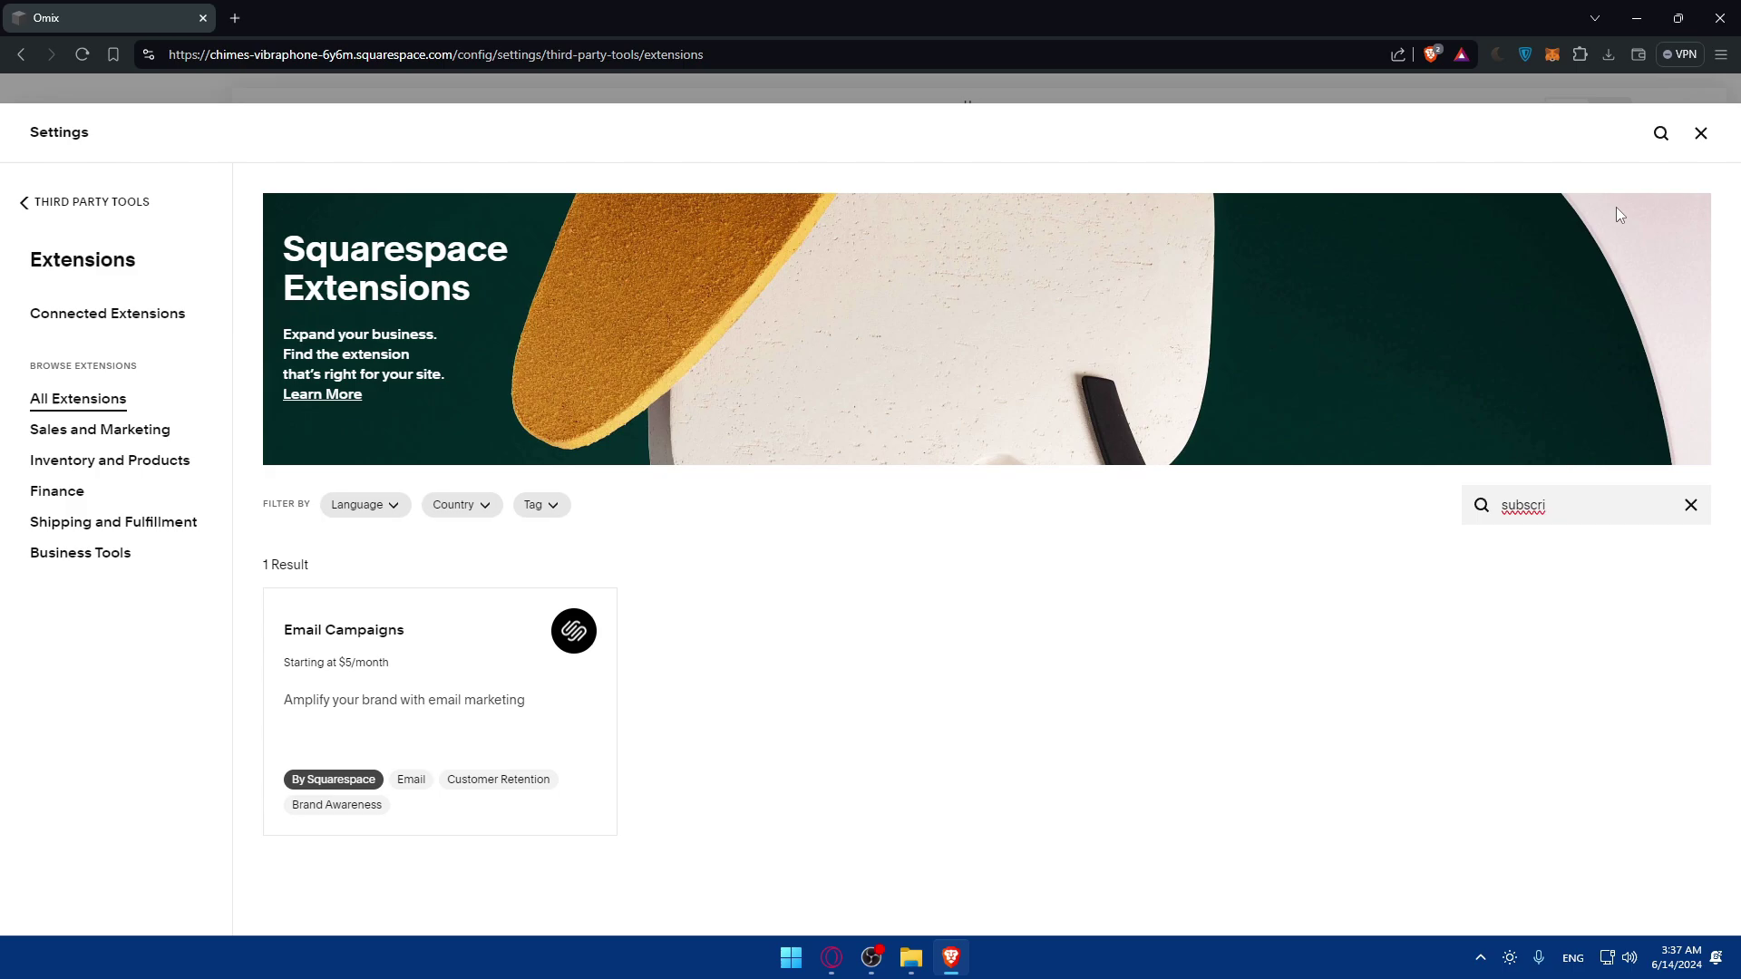
left_click(1700, 132)
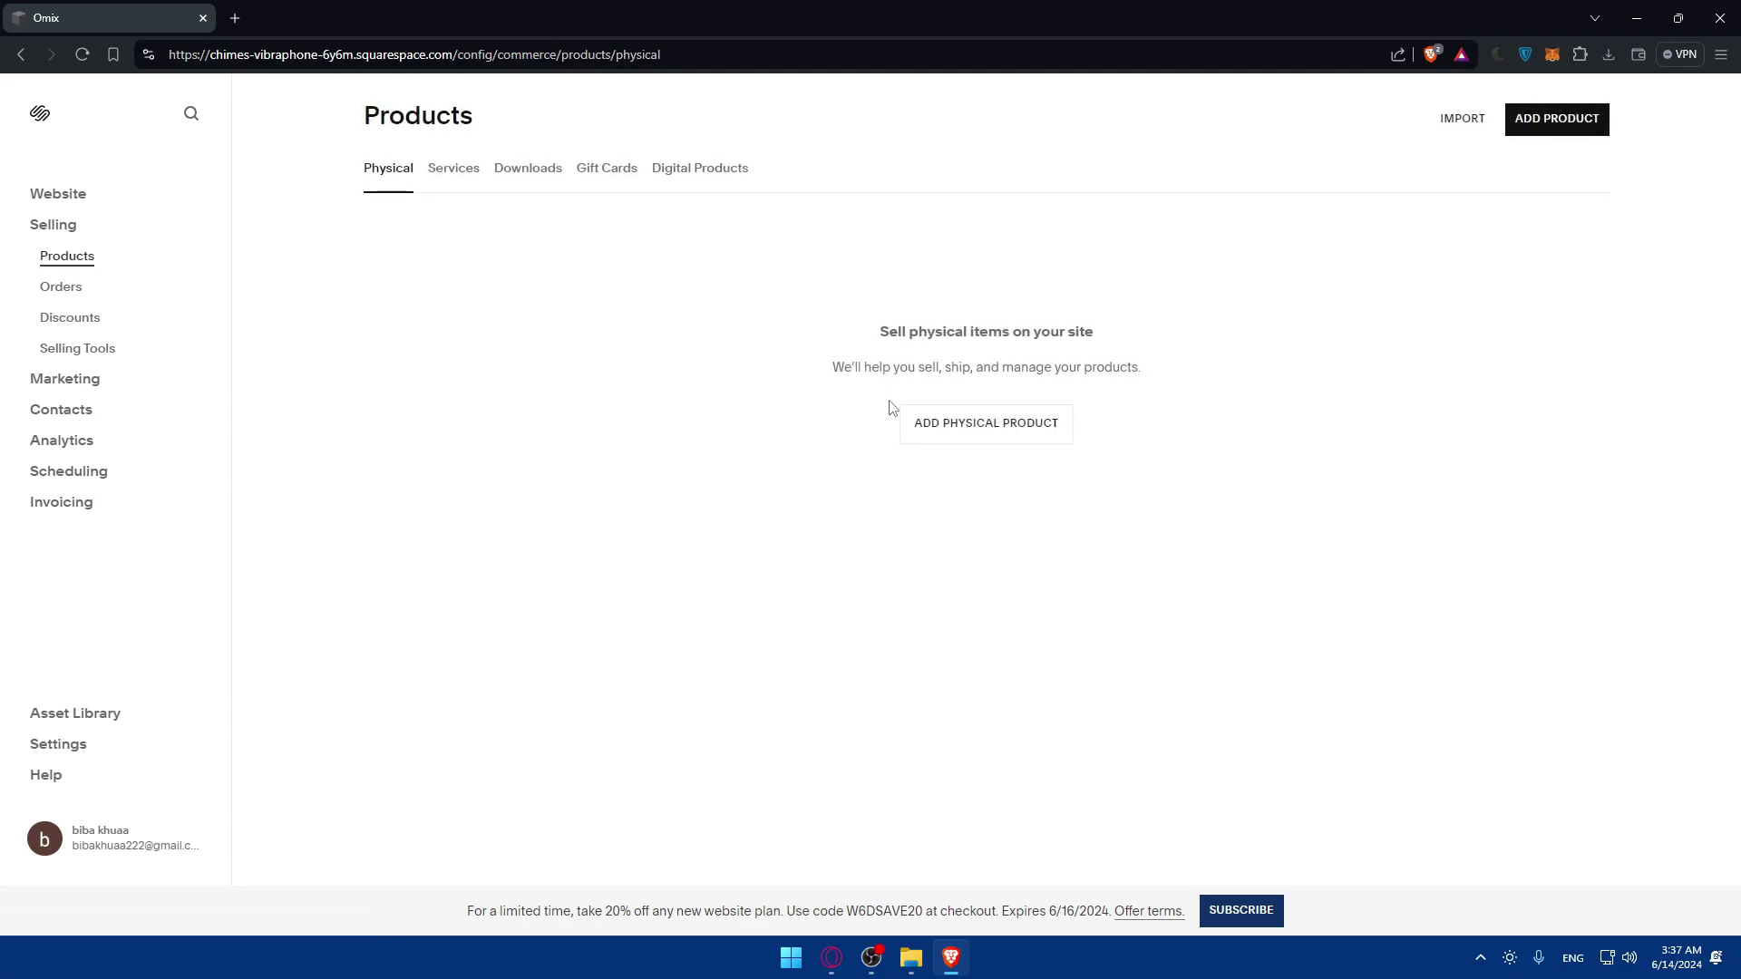
Browse the Physical, Services, Downloads and Digital product types, then start a physical product again.
left_click(983, 434)
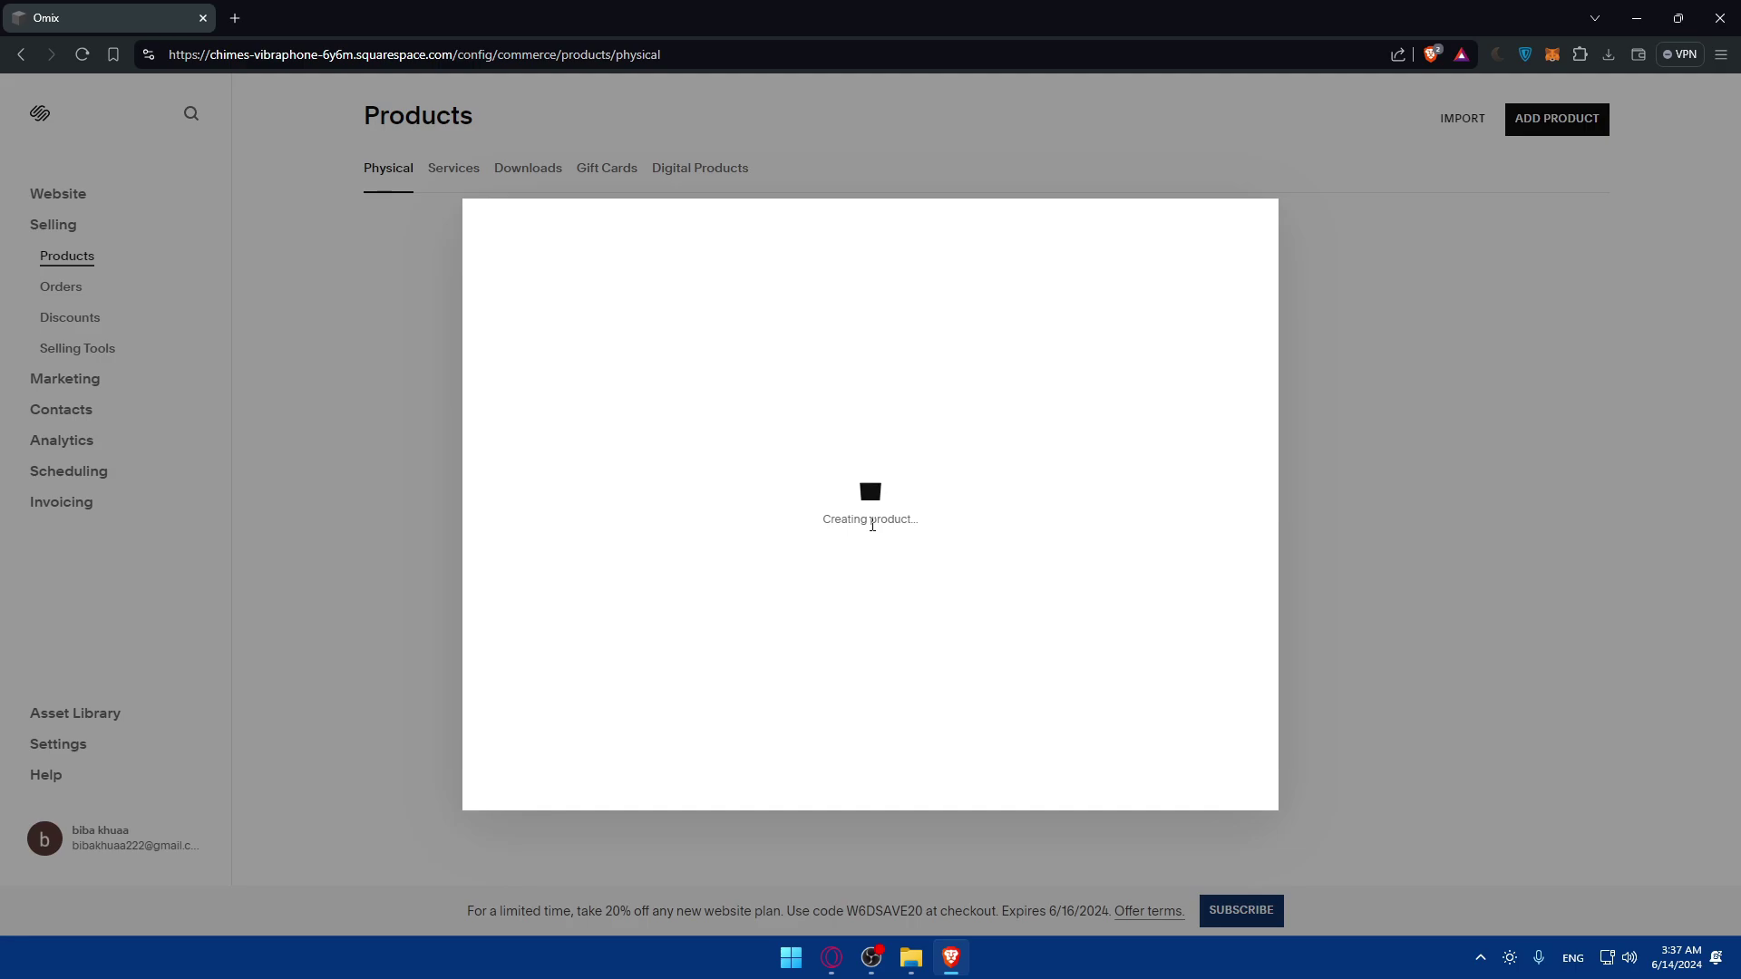
left_click(1382, 468)
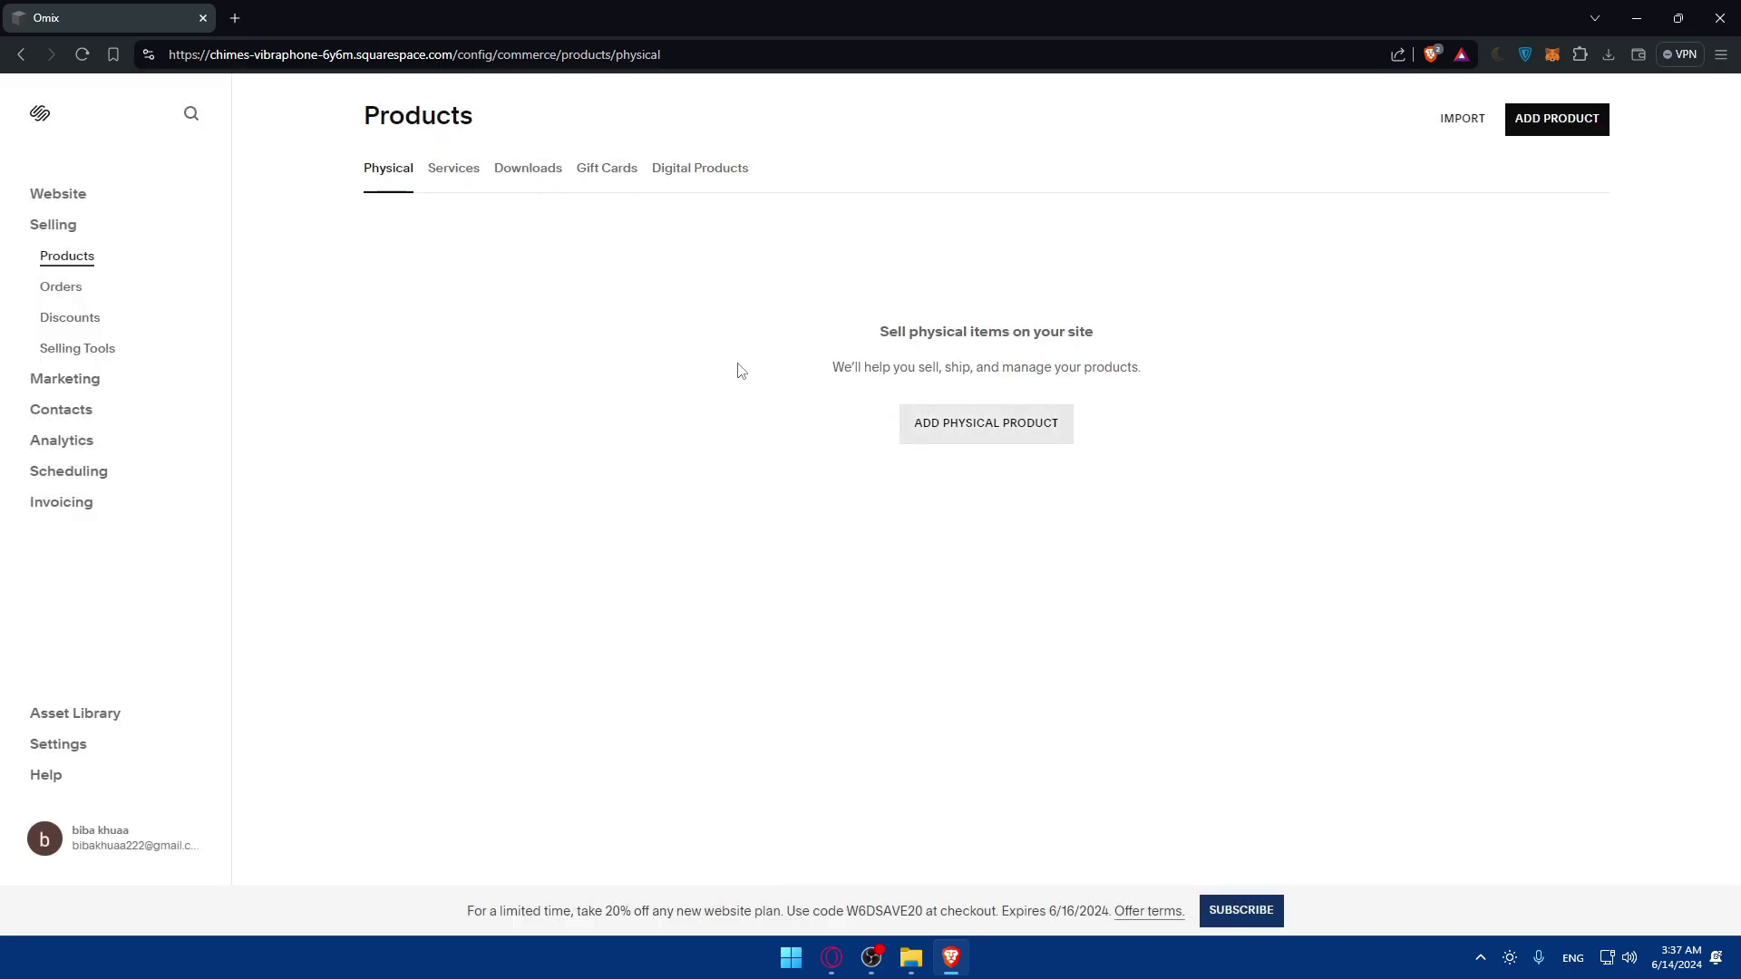
left_click(444, 172)
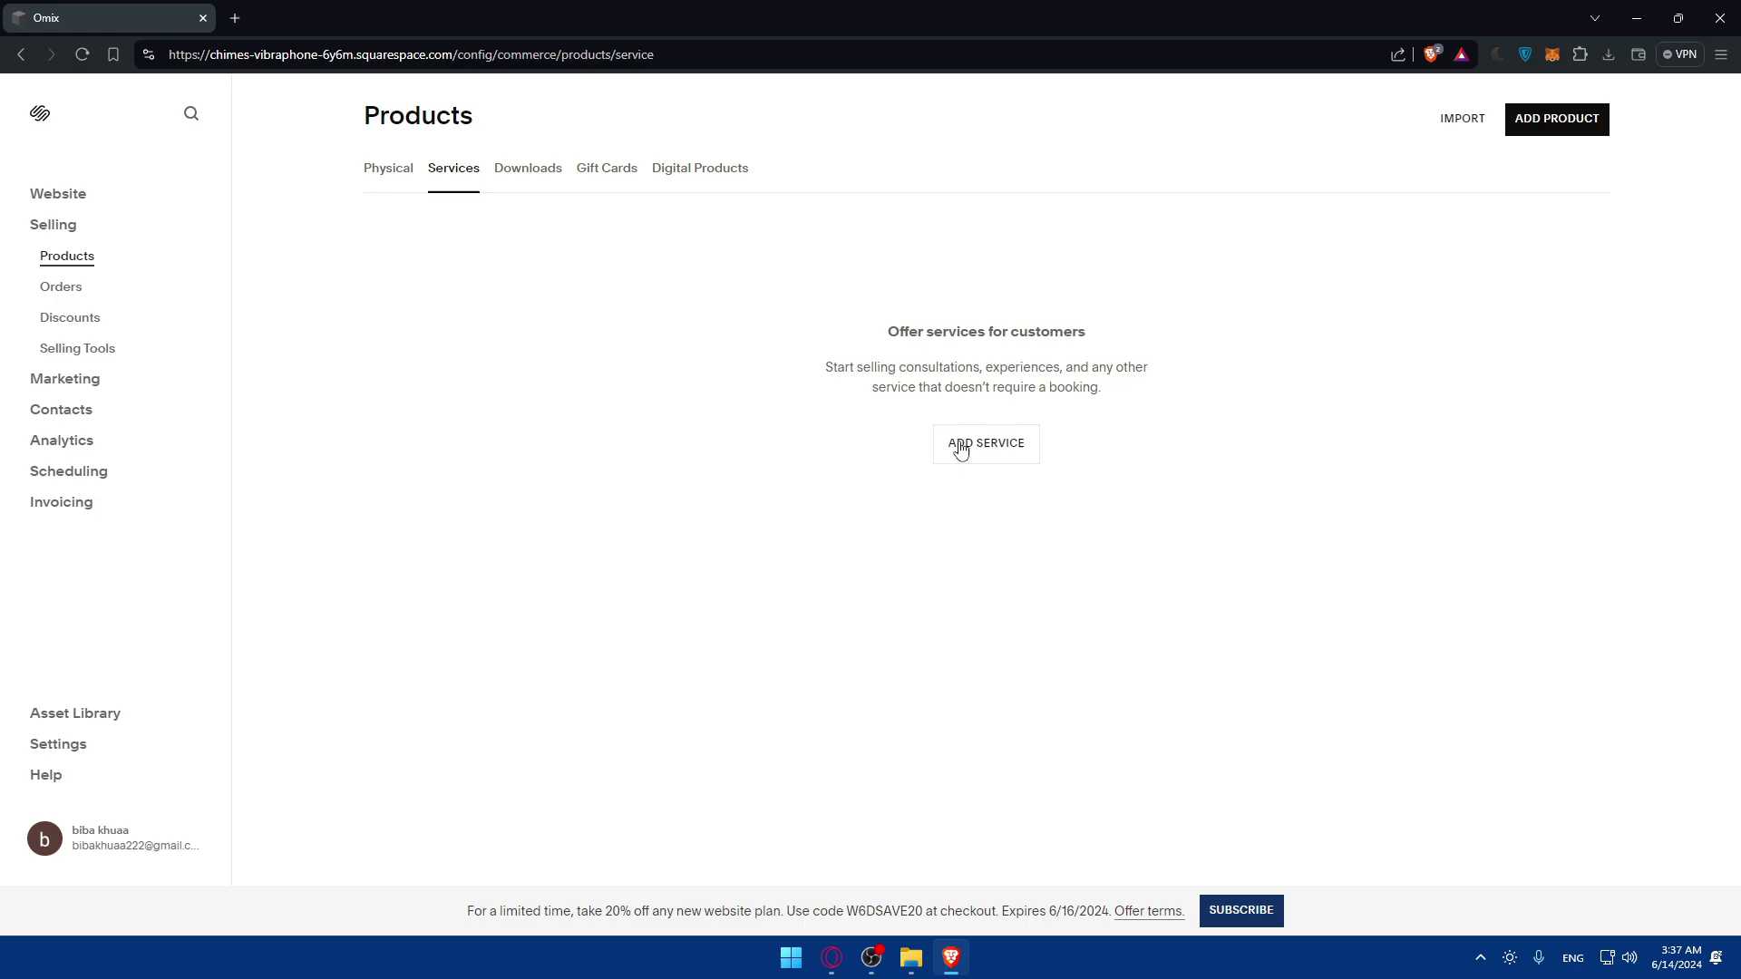
left_click(548, 183)
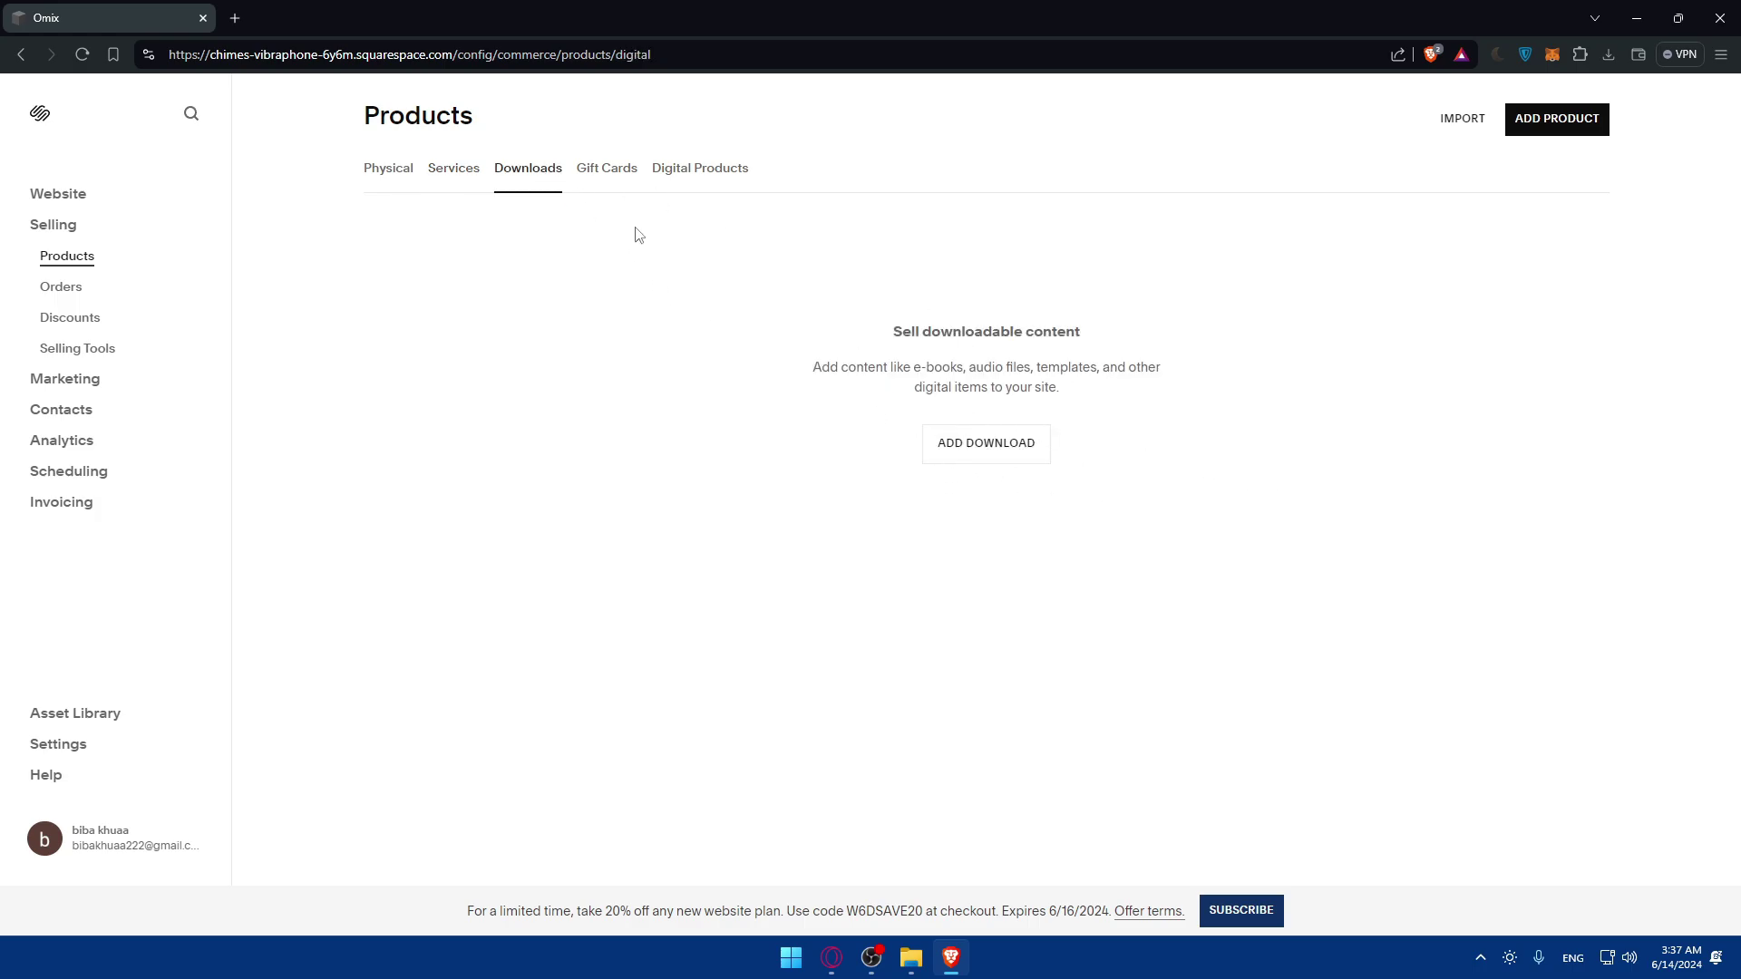
left_click(681, 169)
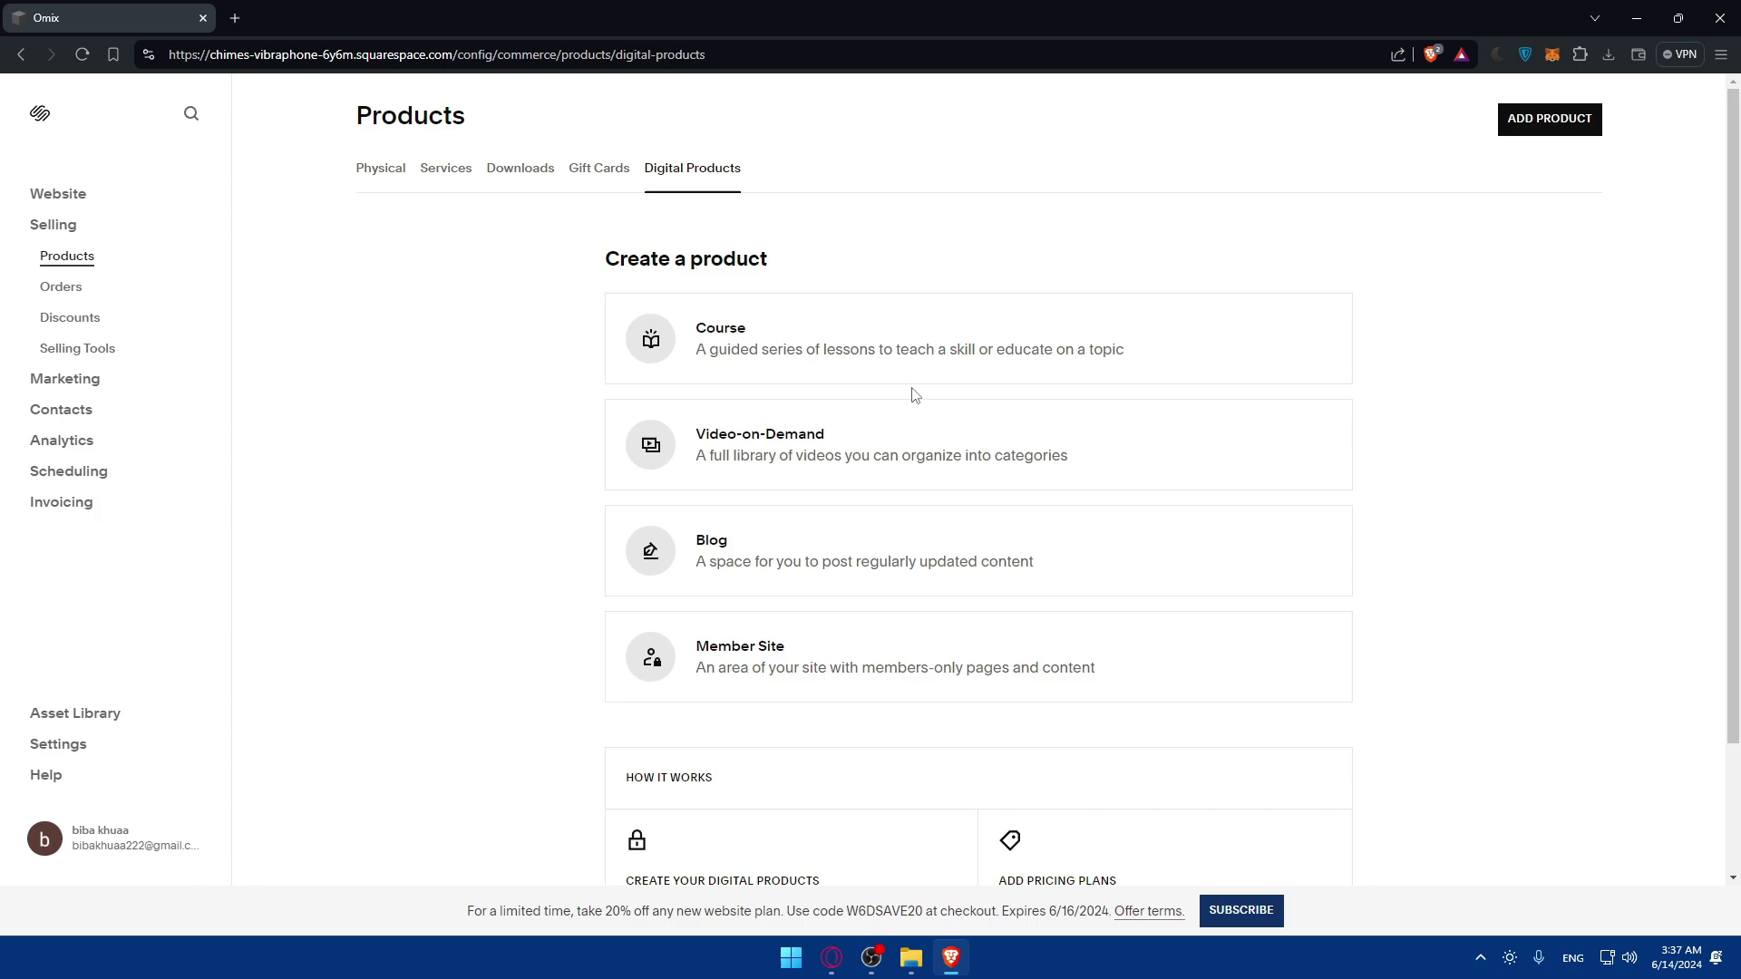
left_click(372, 169)
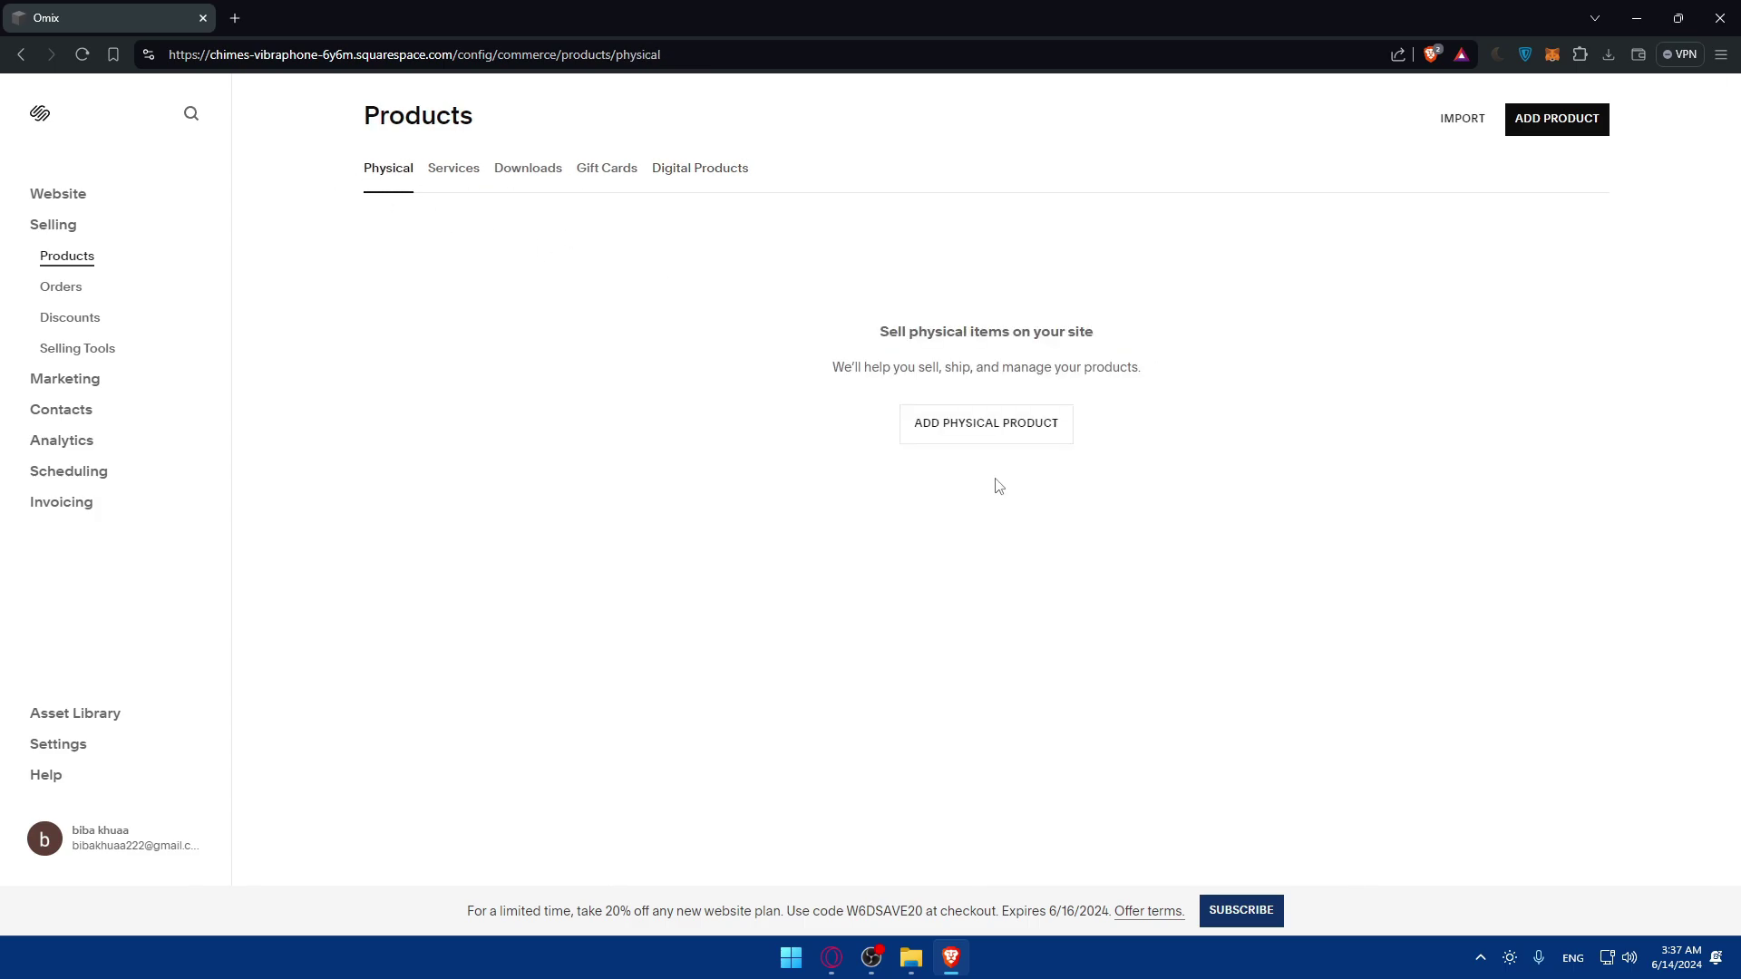
left_click(987, 421)
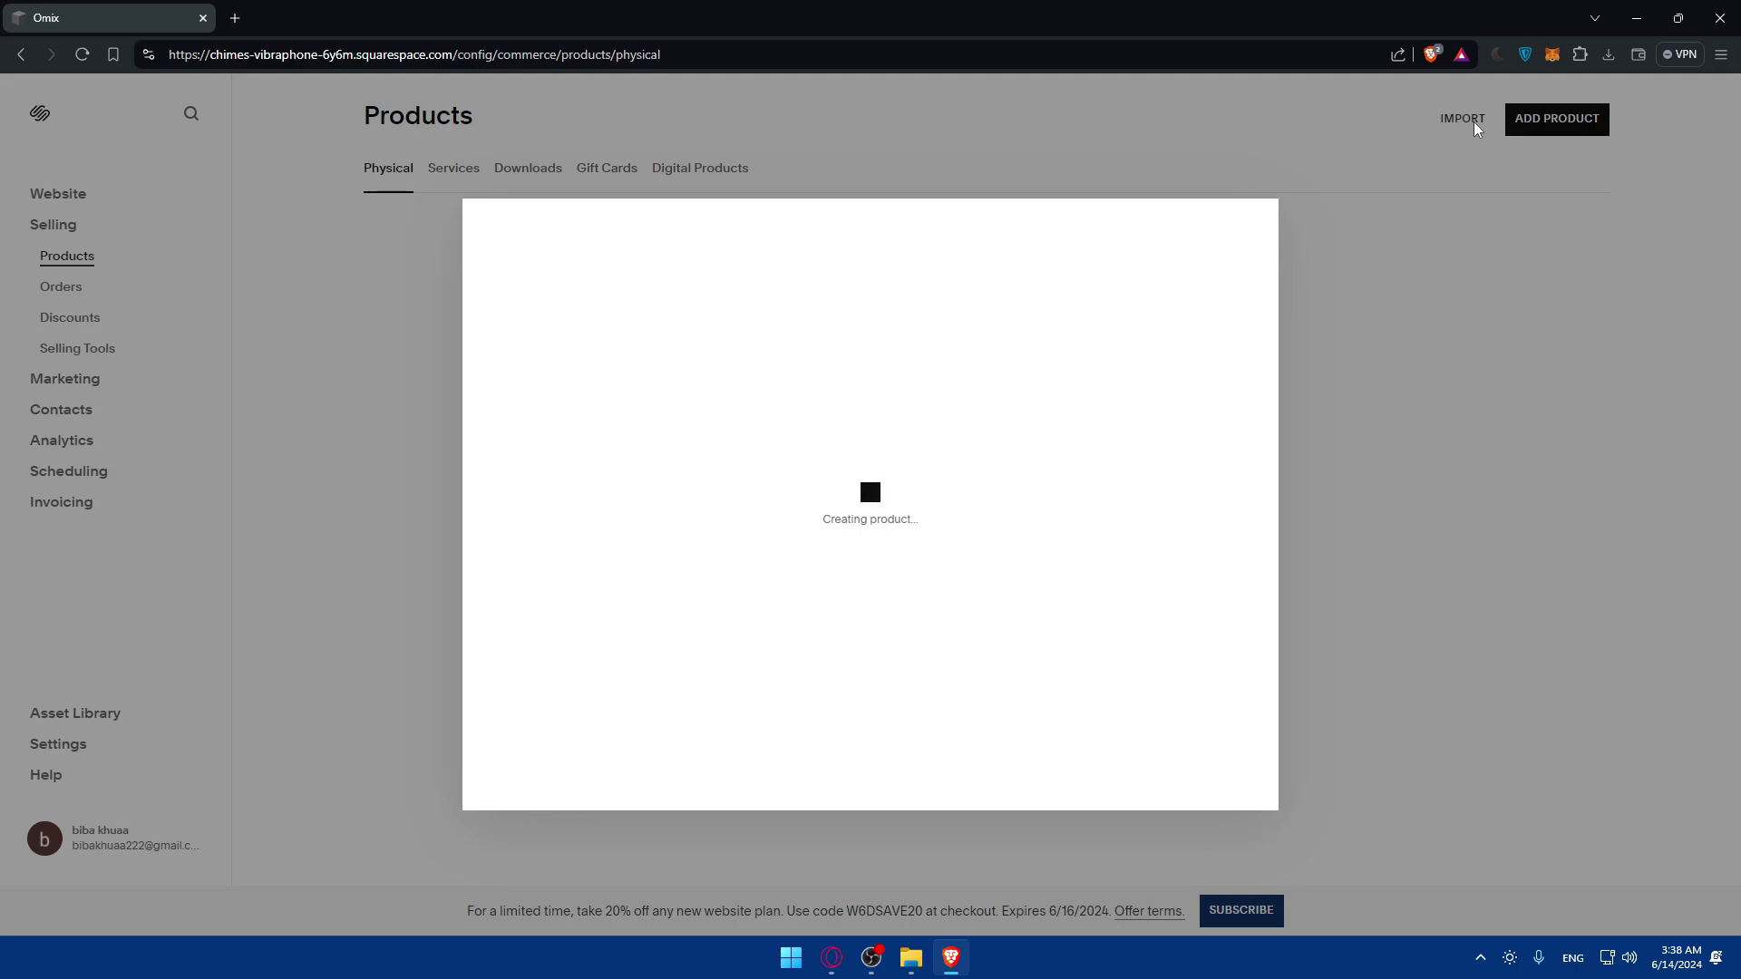
Briefly open godaddy.com in a new tab, close it, and show the Digital Products list.
left_click(234, 17)
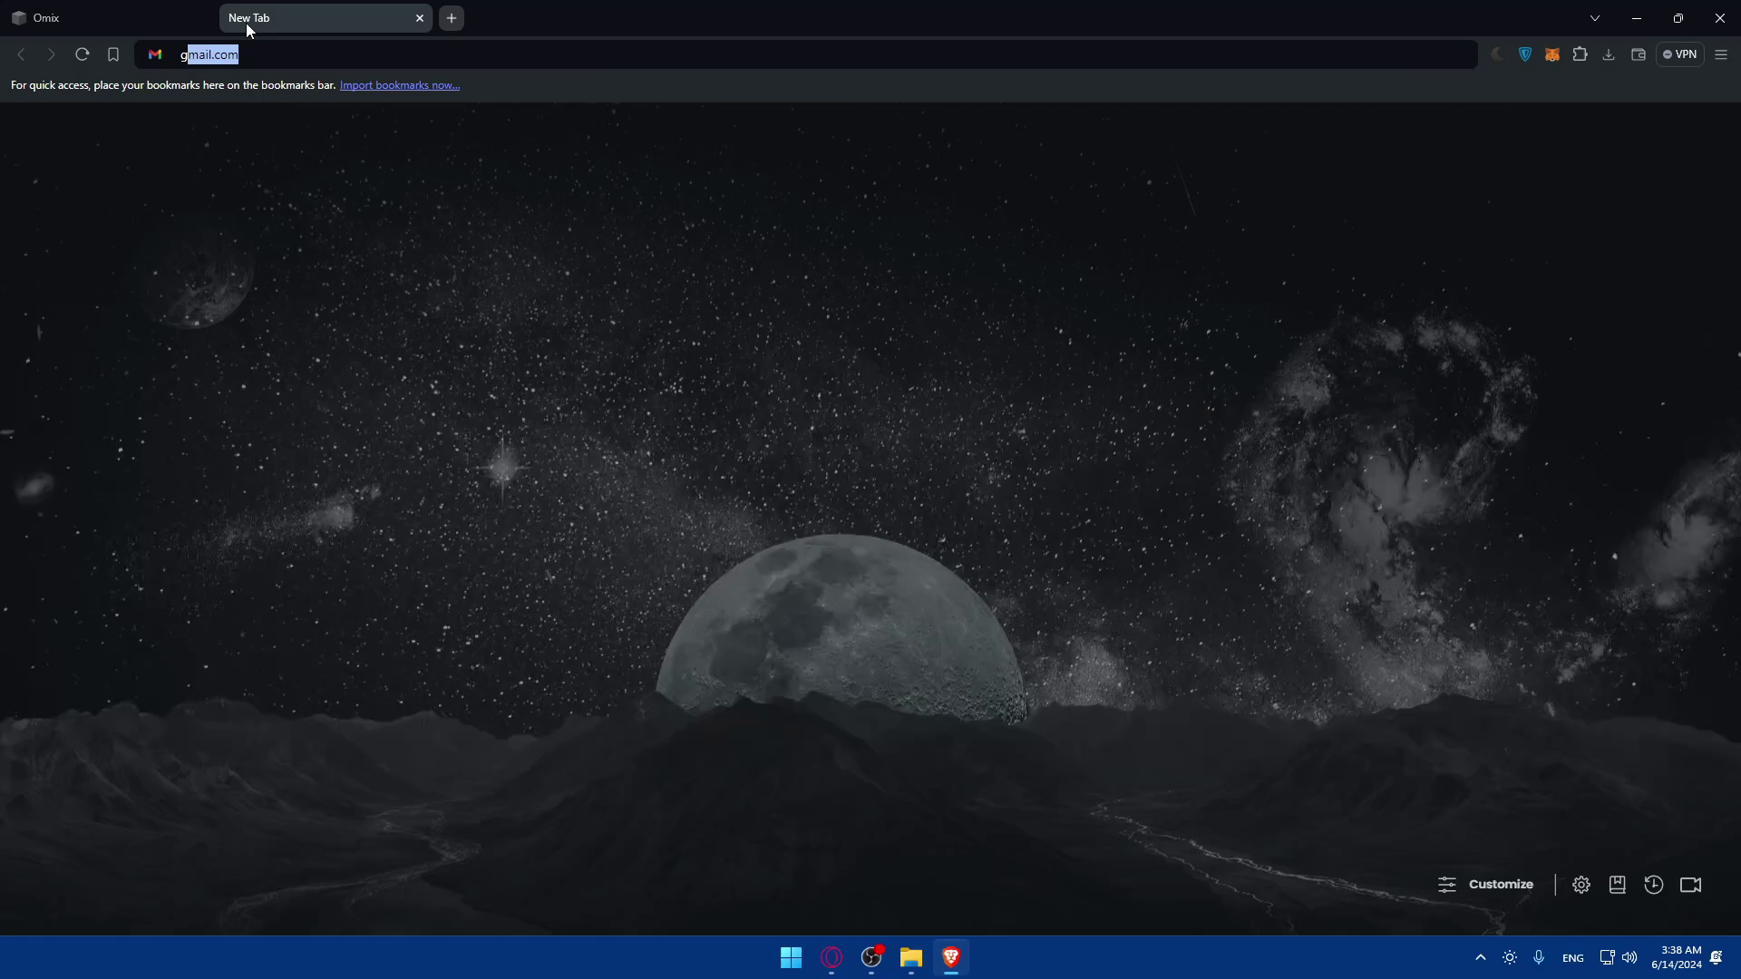
type("godaddy.com")
key("Return")
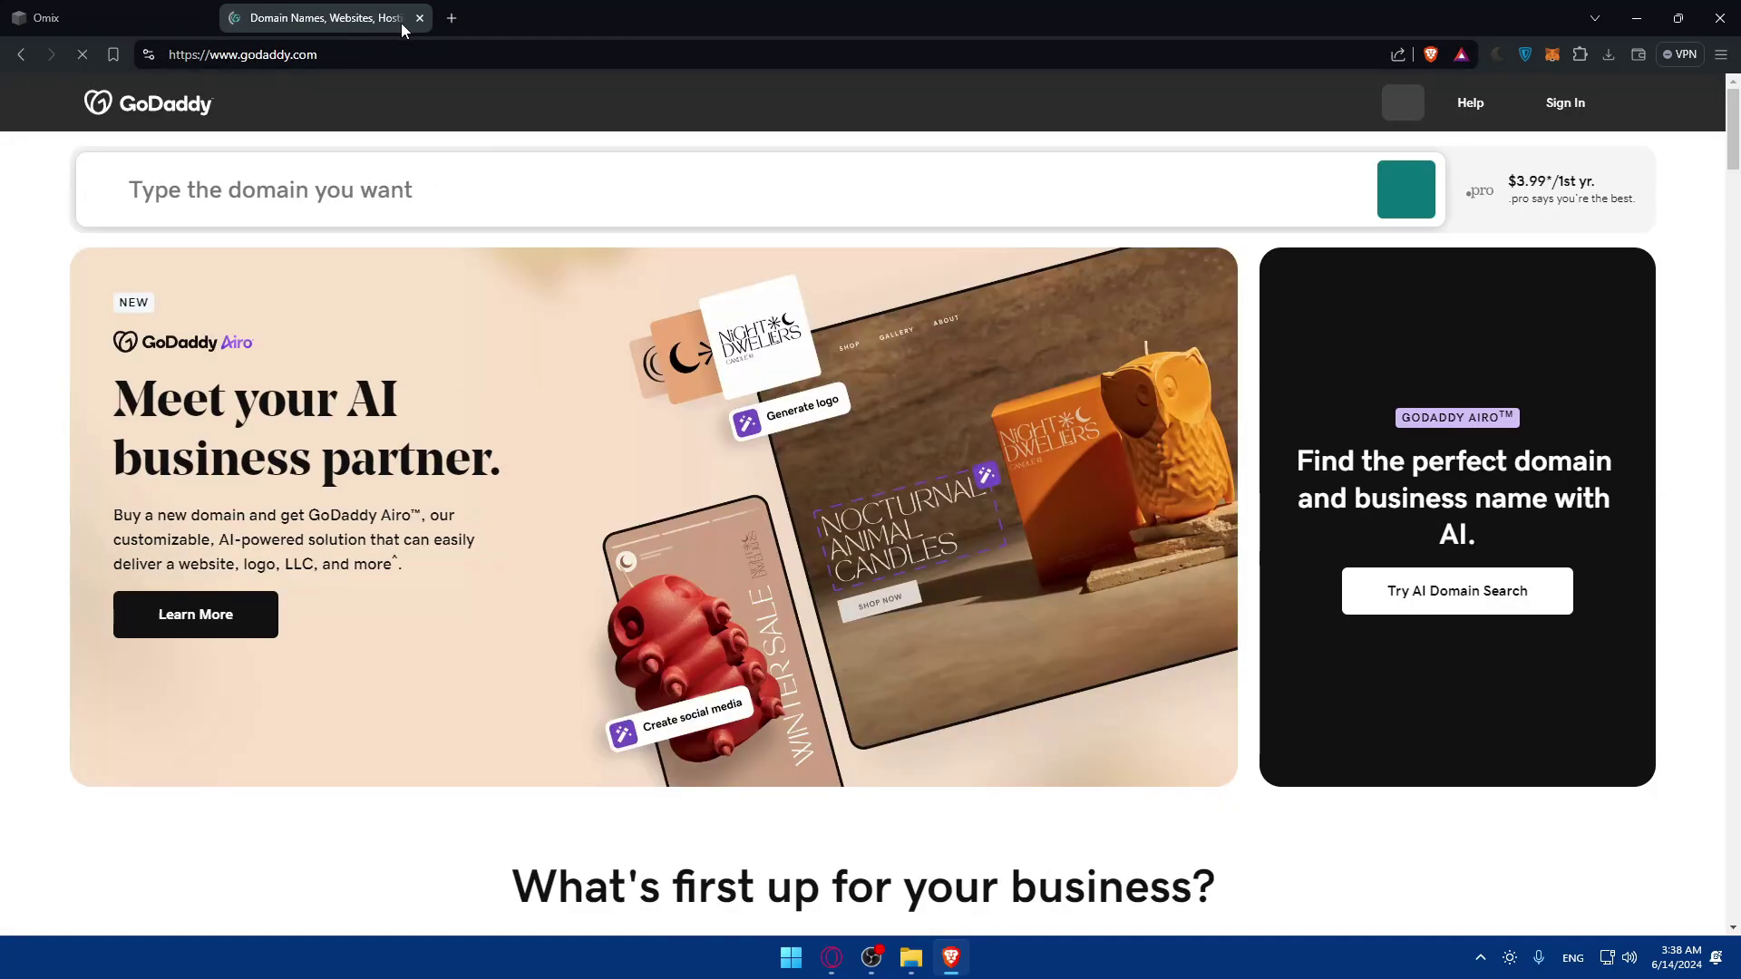
left_click(419, 18)
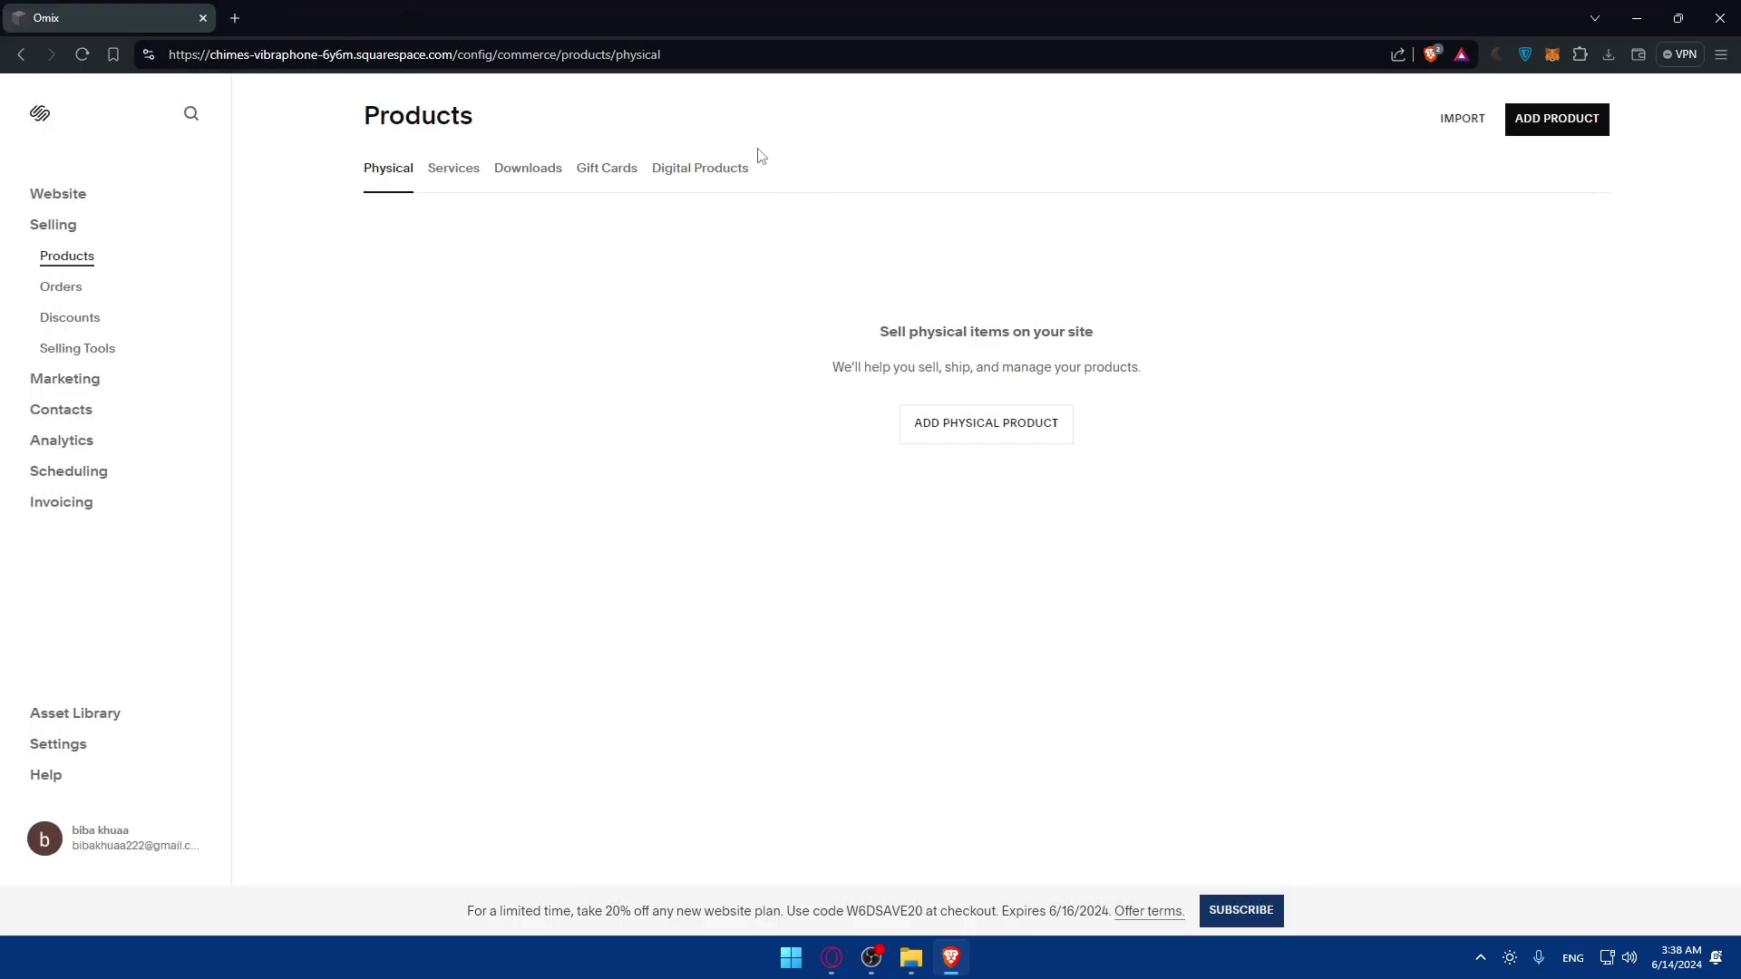
left_click(717, 168)
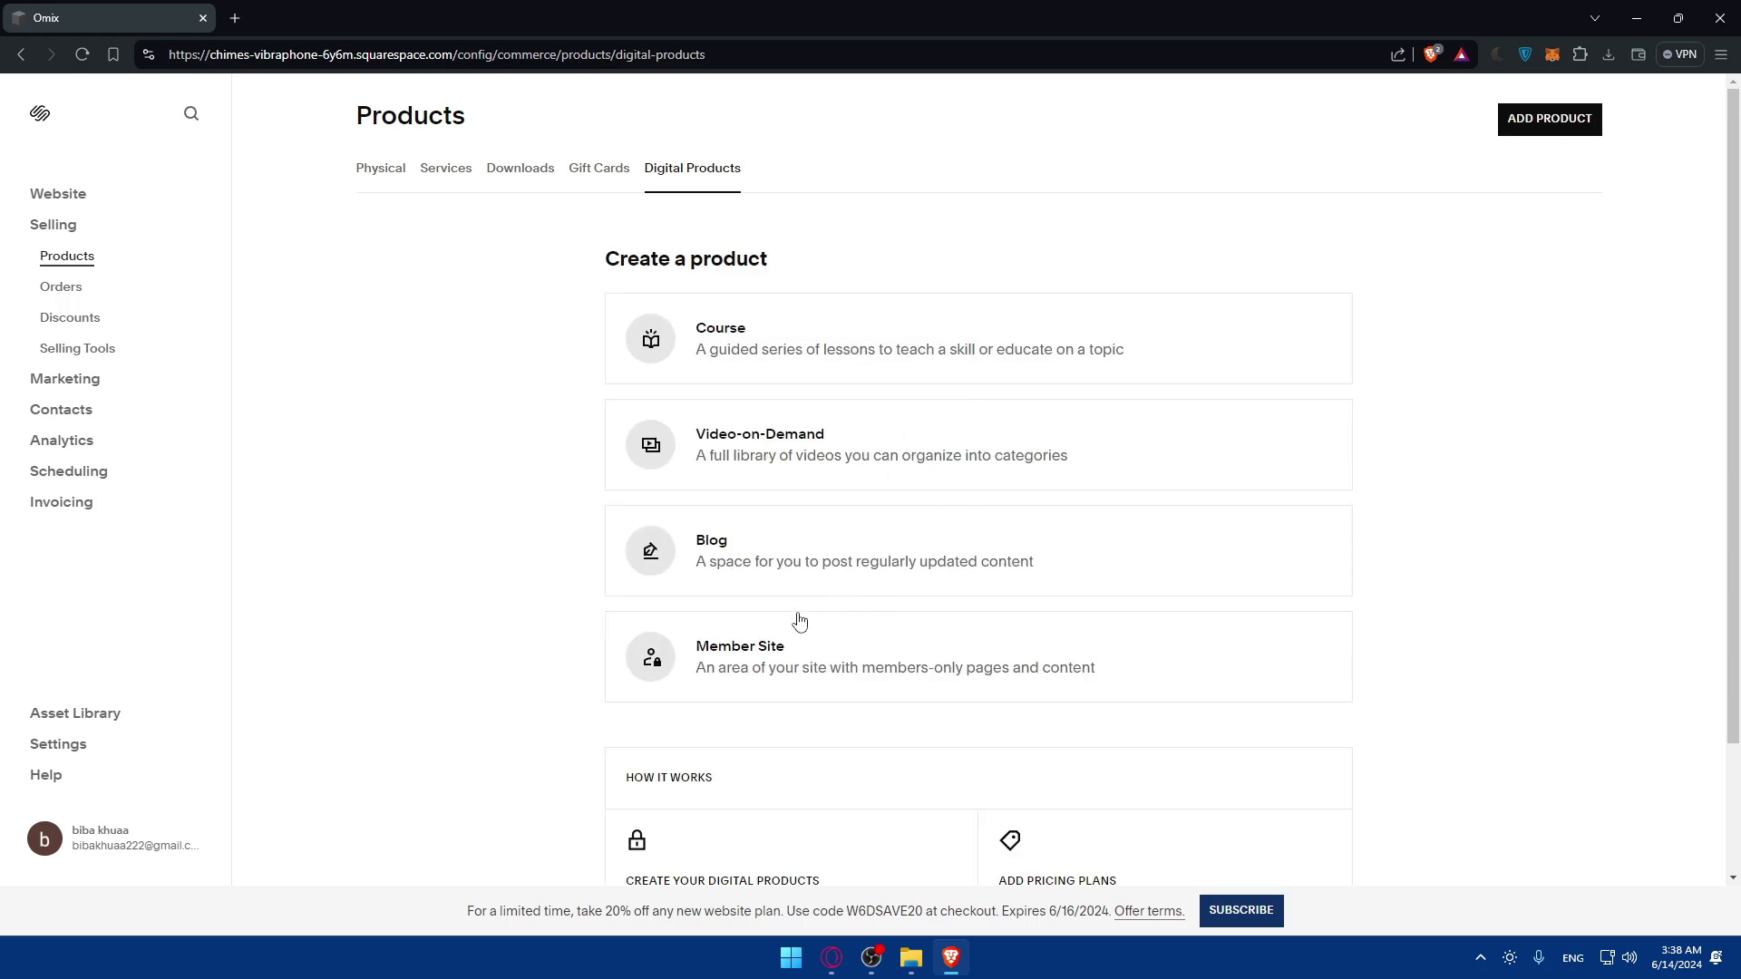
scroll(793, 617, "down", 2)
scroll(771, 605, "up", 2)
Preview the Course templates in grid and single views, then close Add Course without choosing one.
left_click(778, 382)
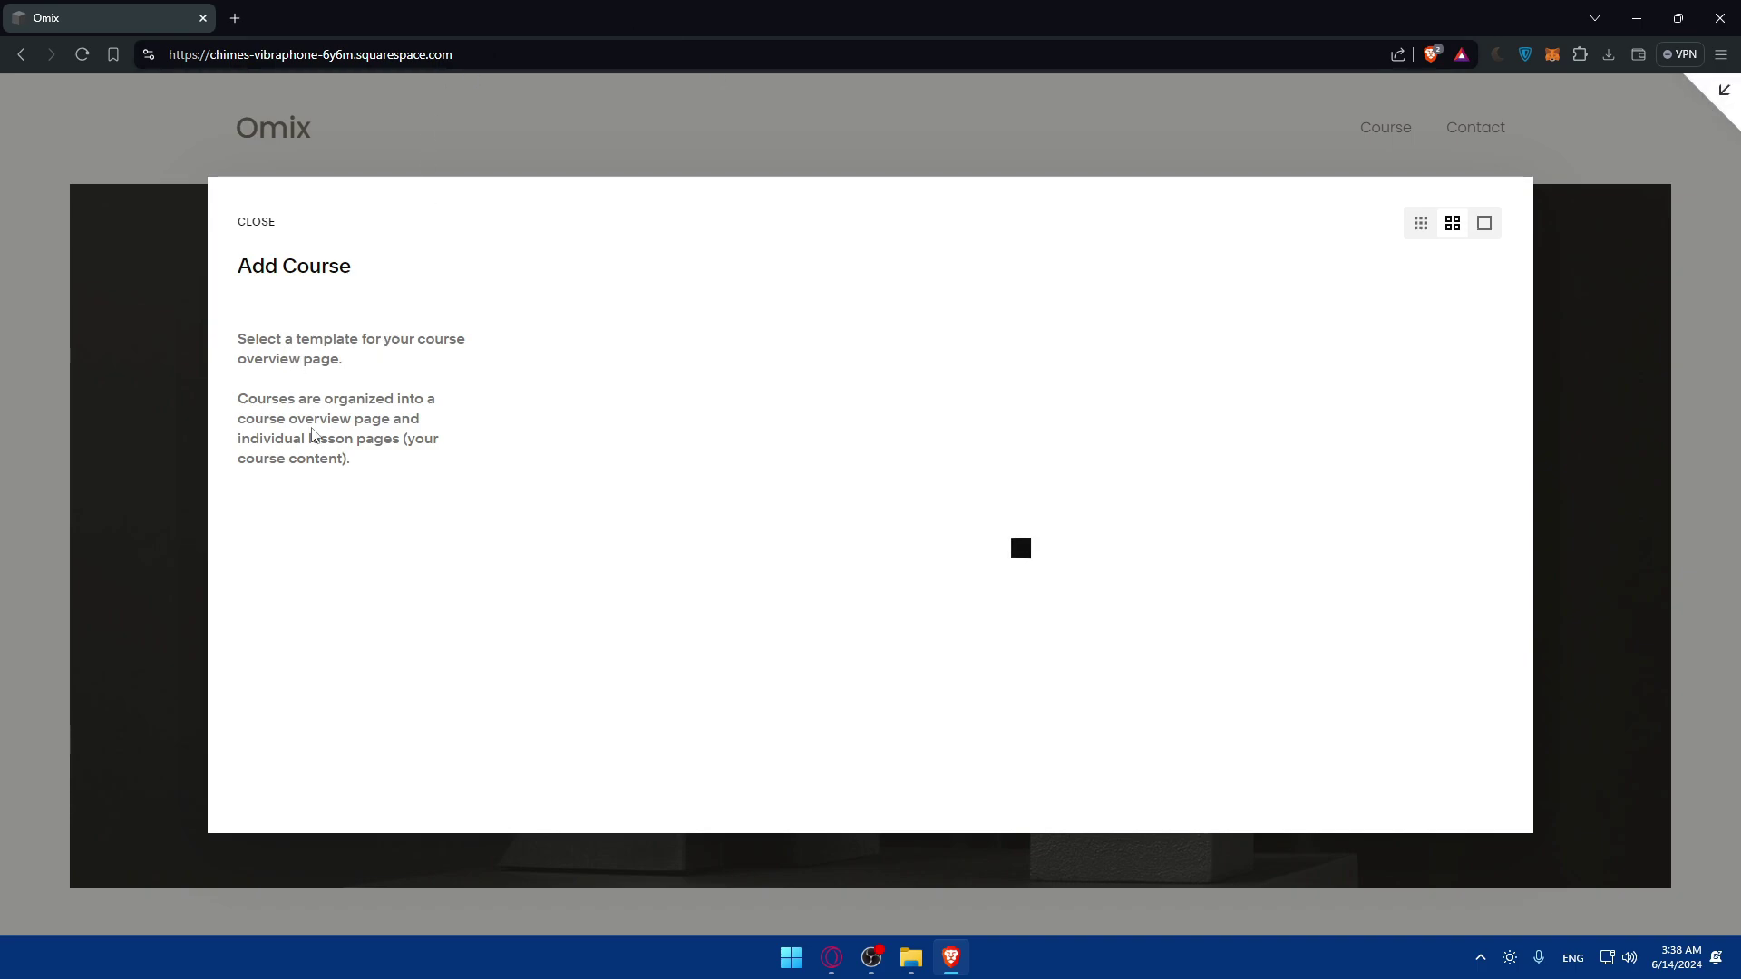
left_click(1421, 223)
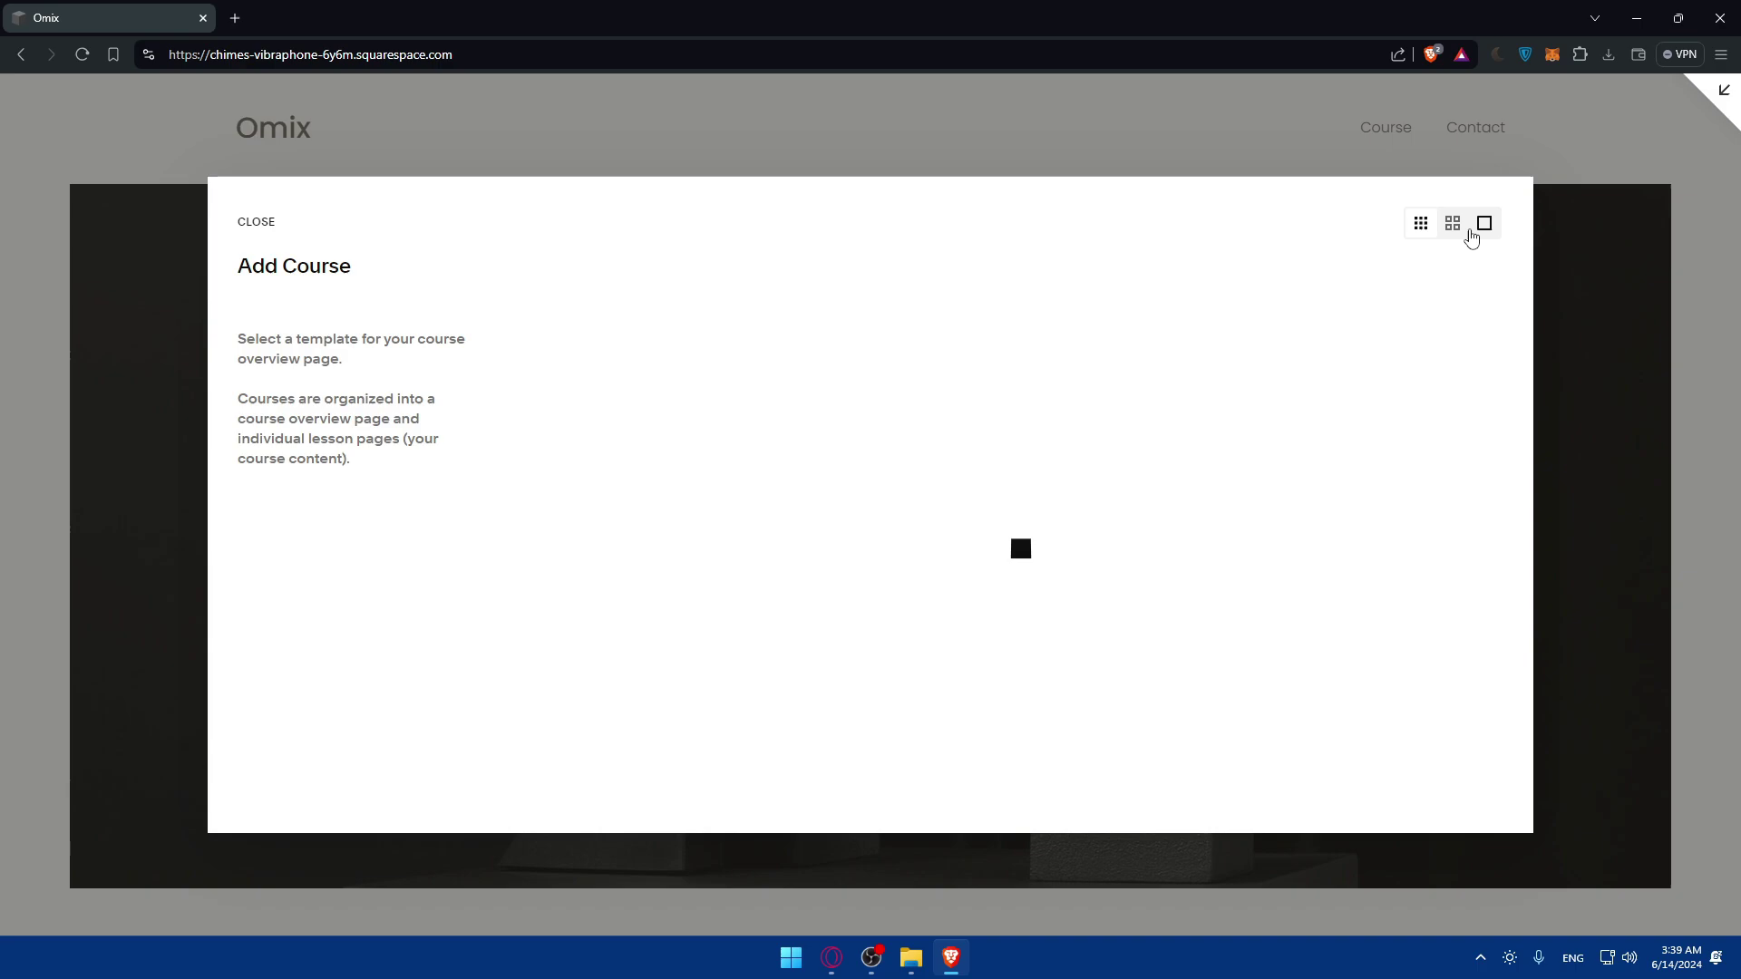
left_click(1478, 227)
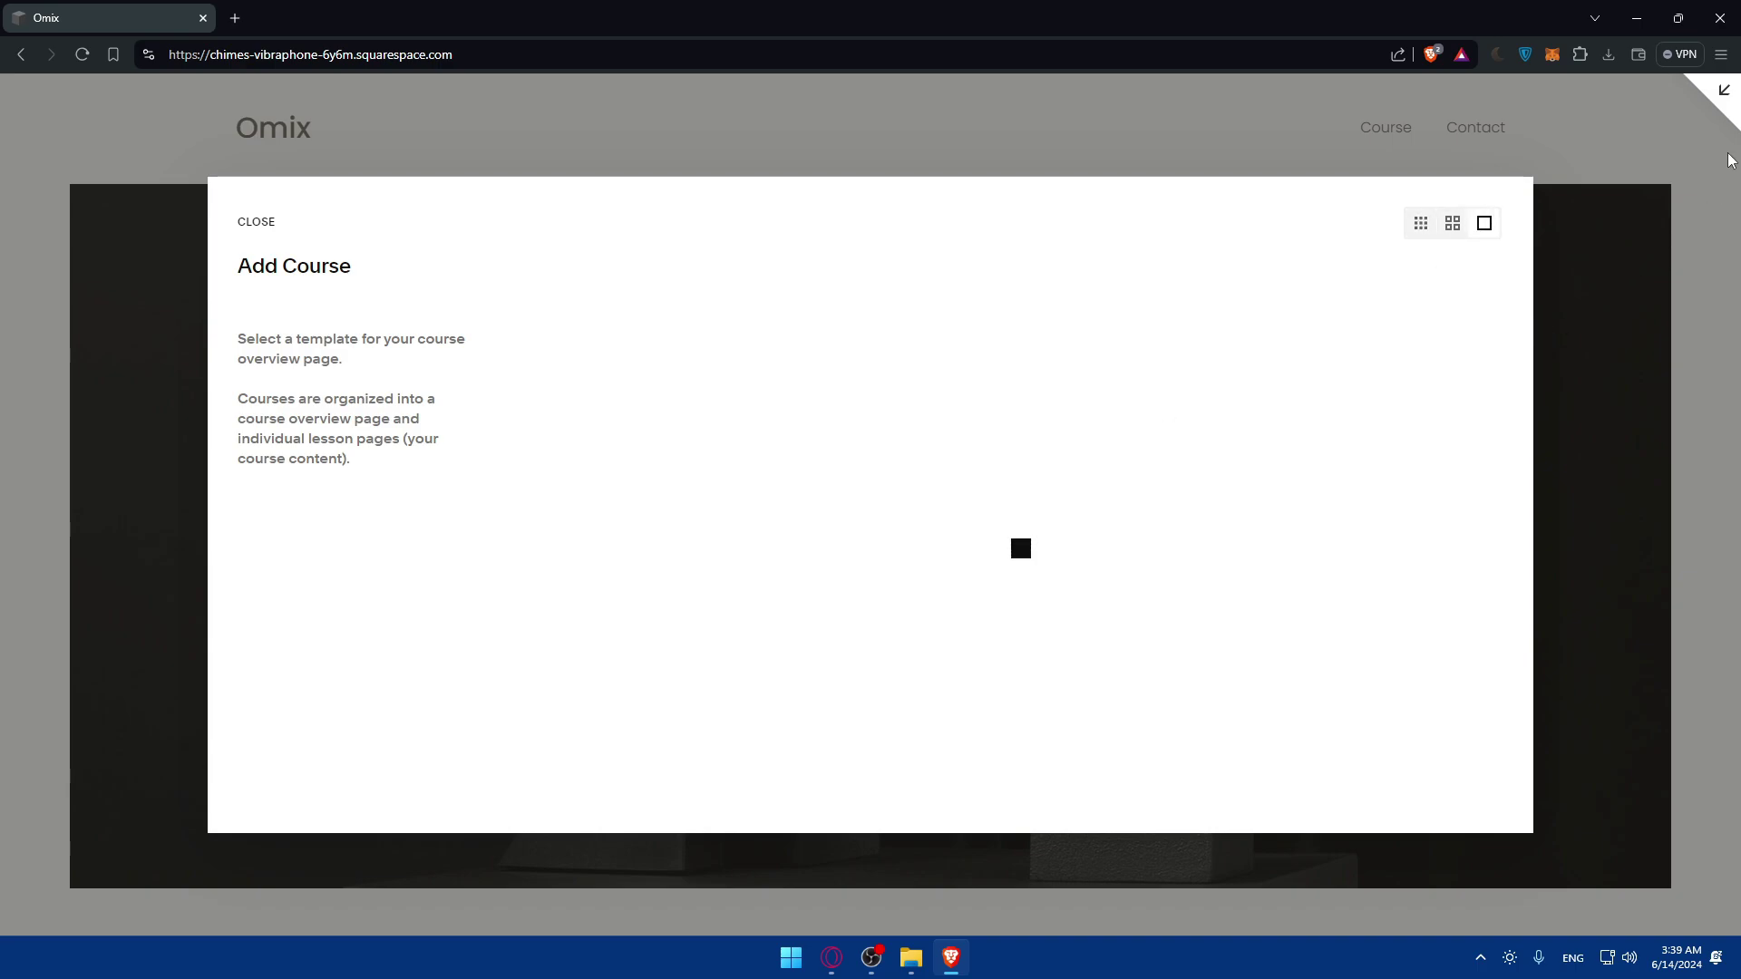
left_click(1714, 104)
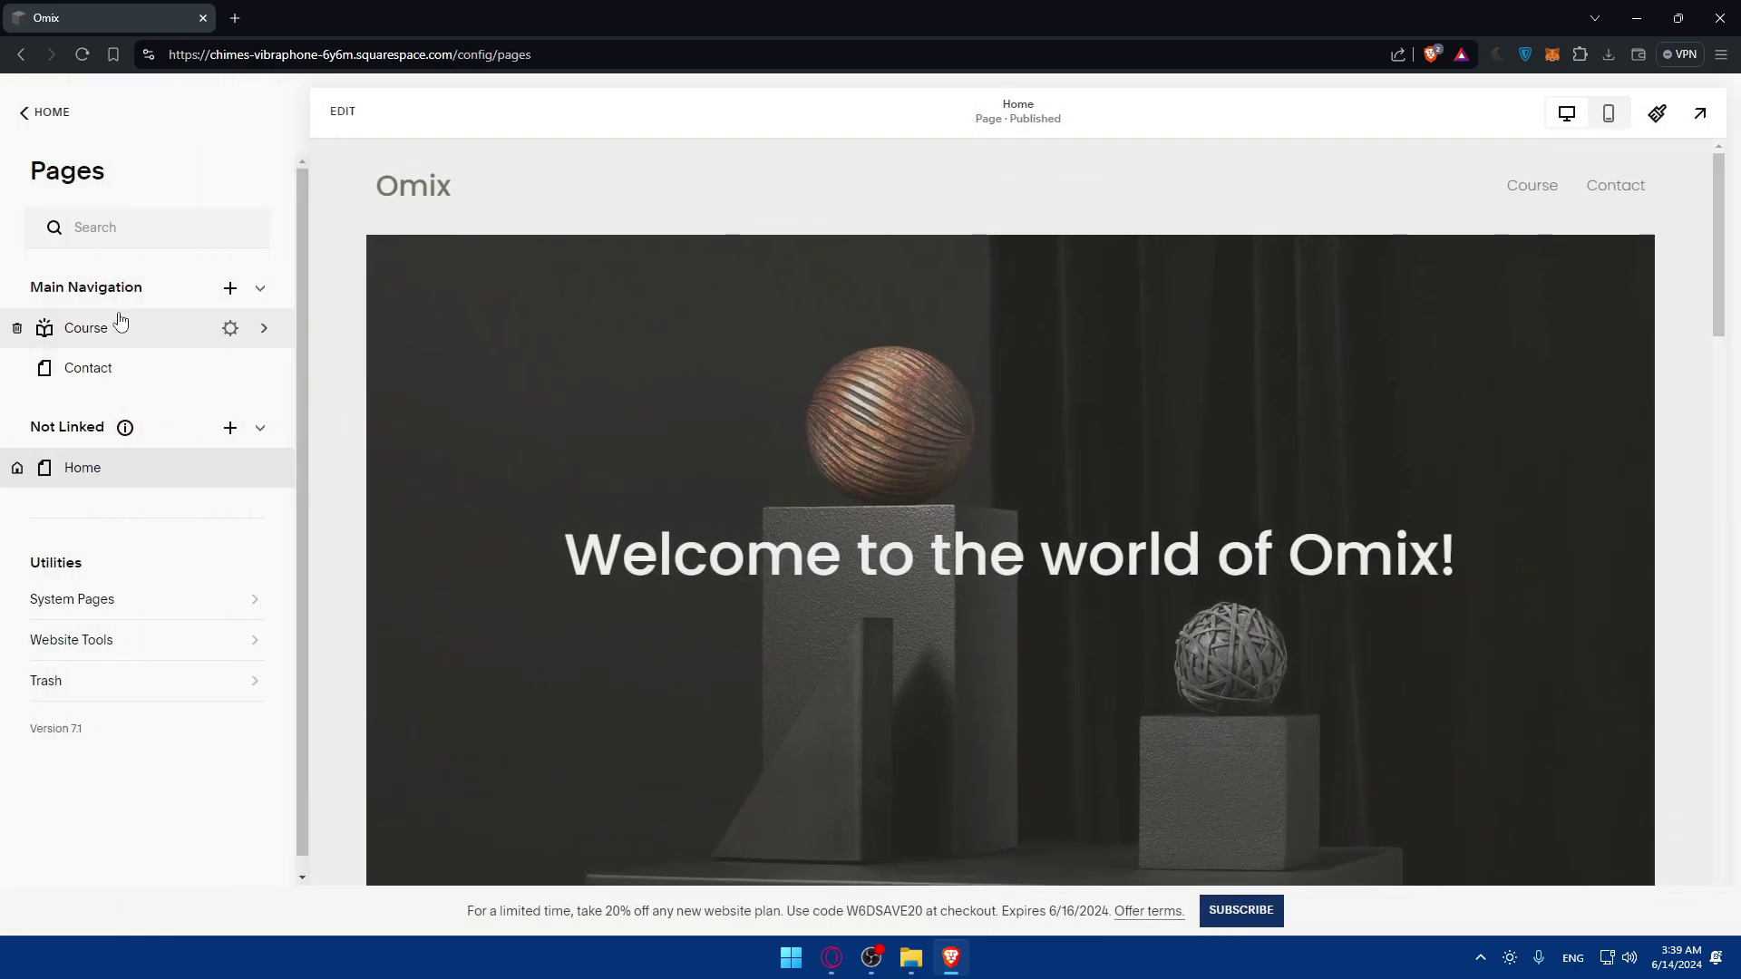
Under Selling > Products, start a product named 'test' with the panda wallpaper image.
left_click(45, 112)
left_click(62, 288)
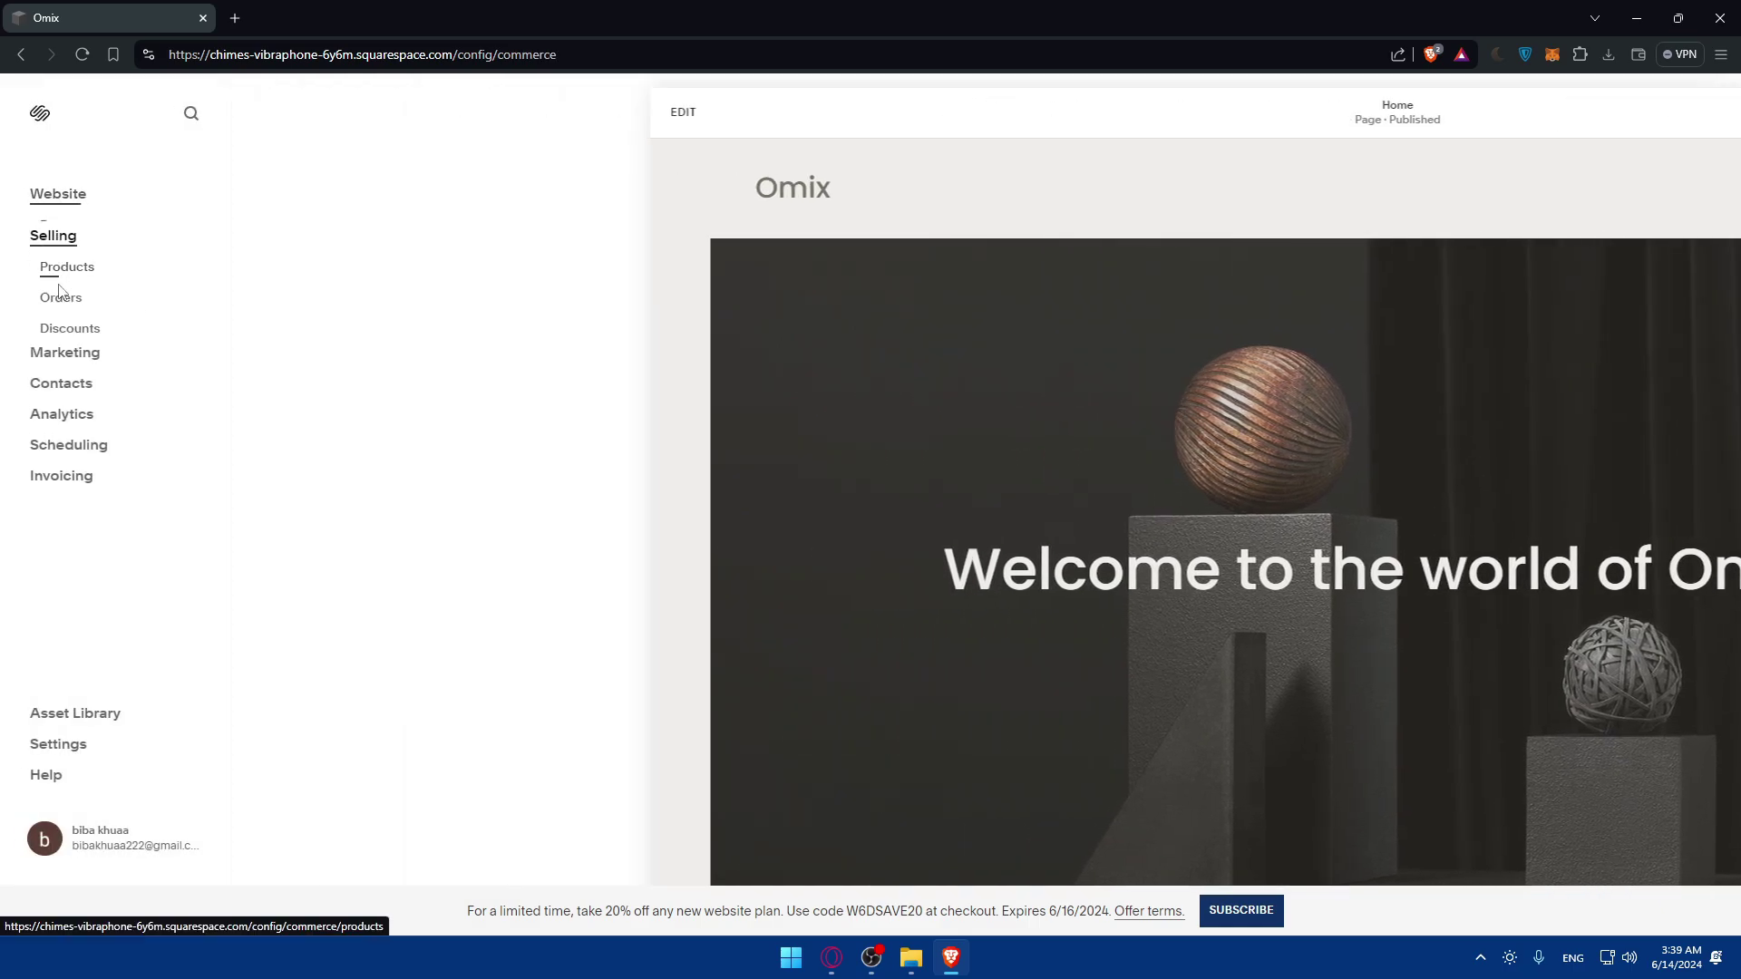
left_click(68, 259)
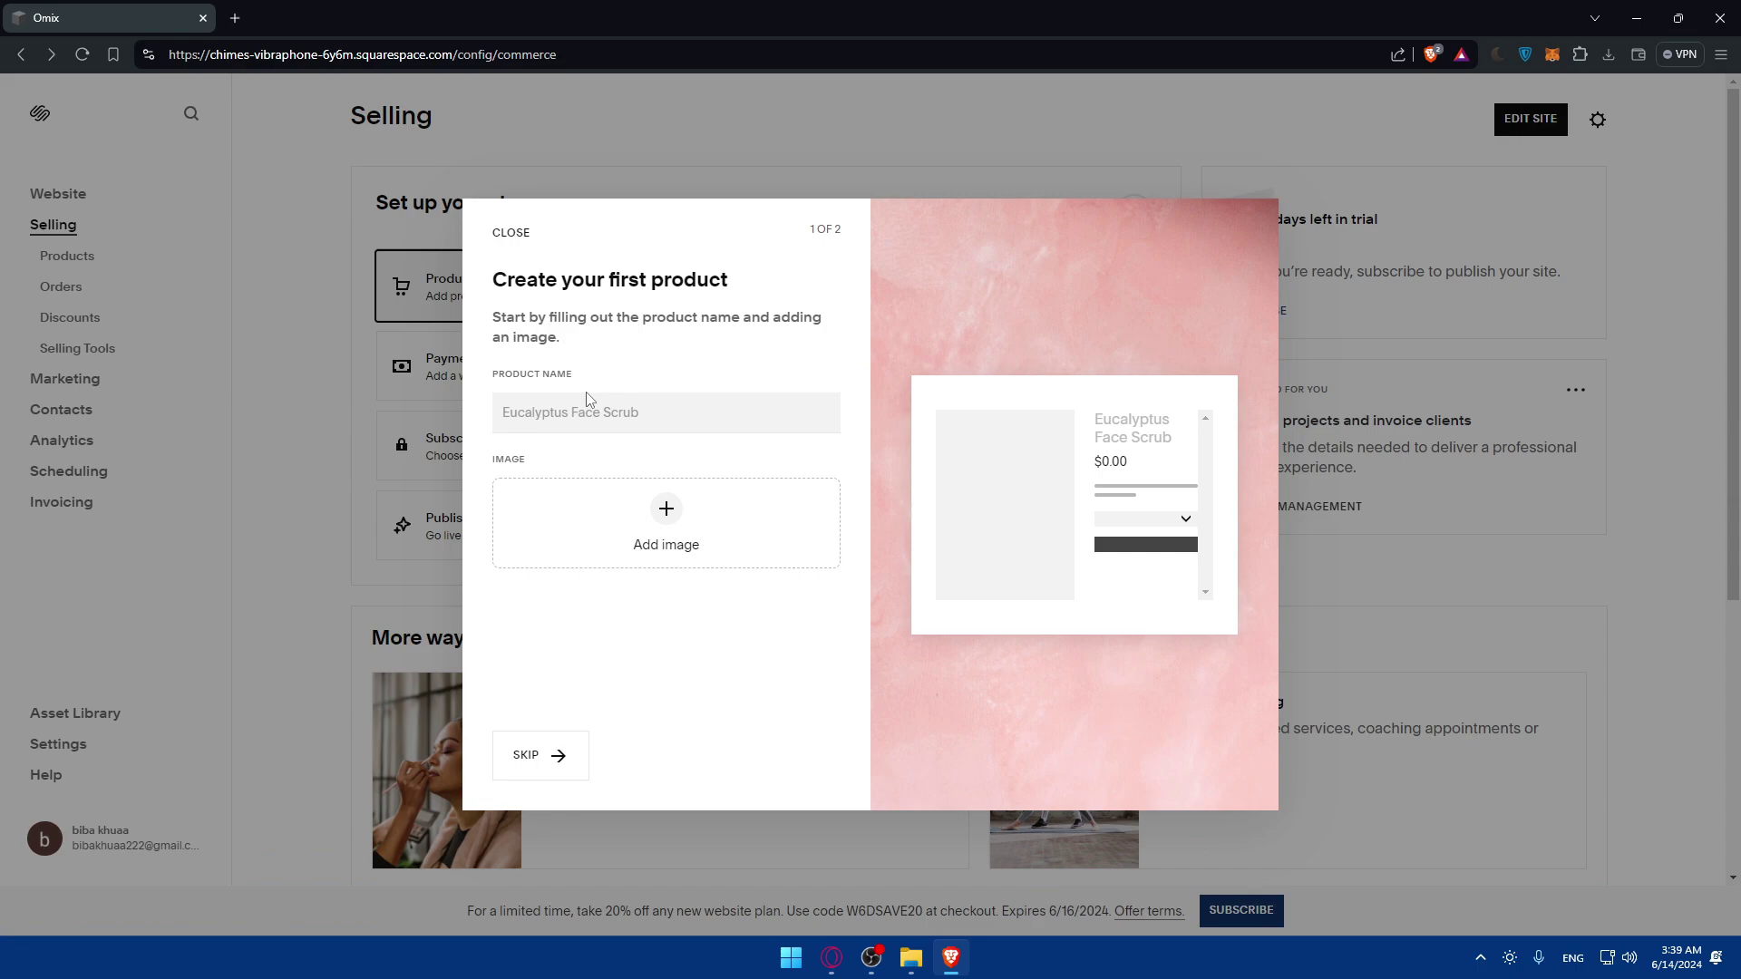
left_click(663, 421)
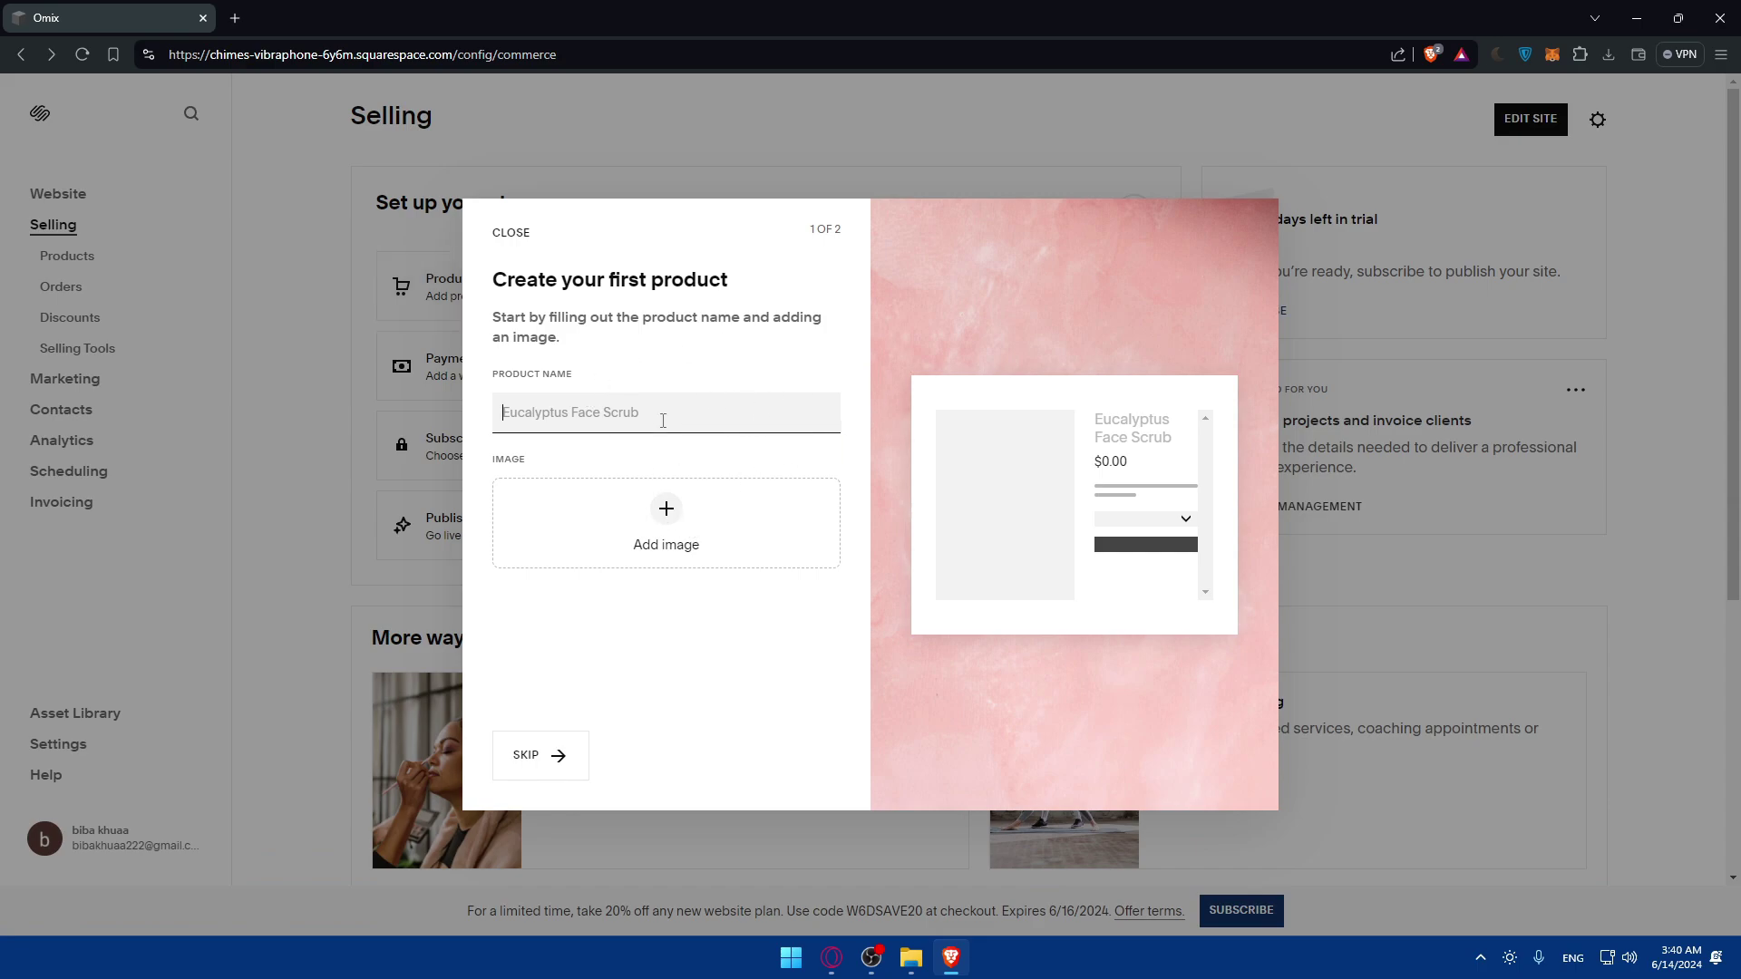
type("test")
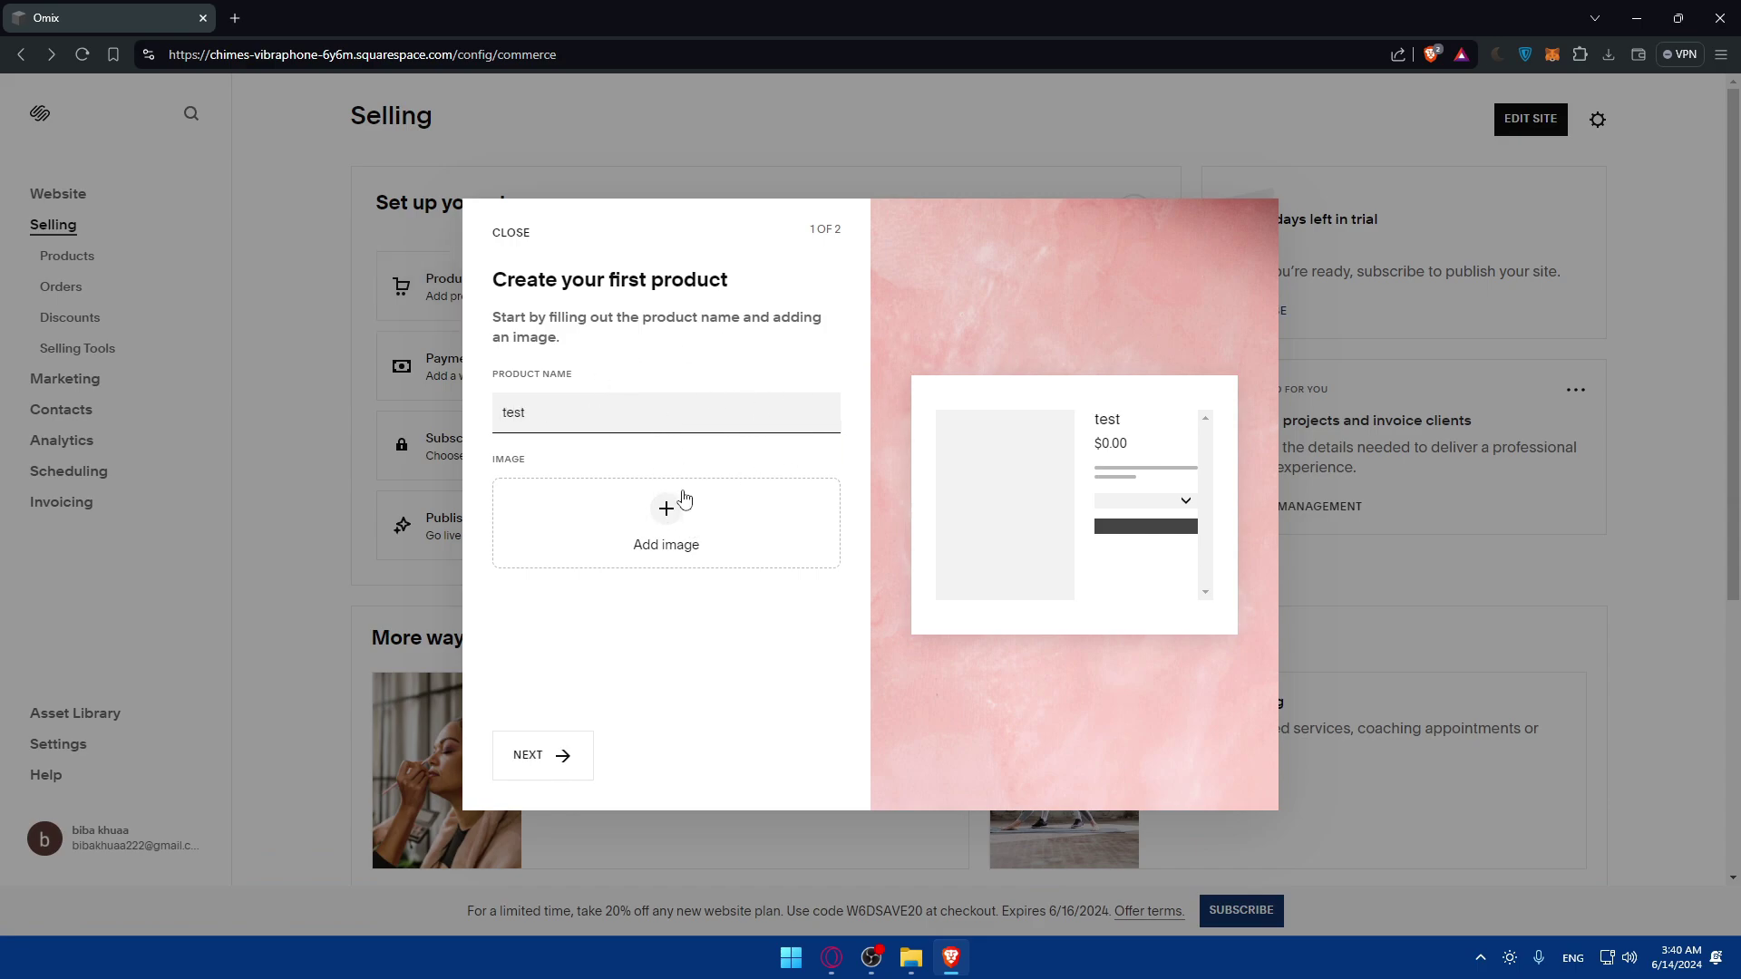
left_click(684, 499)
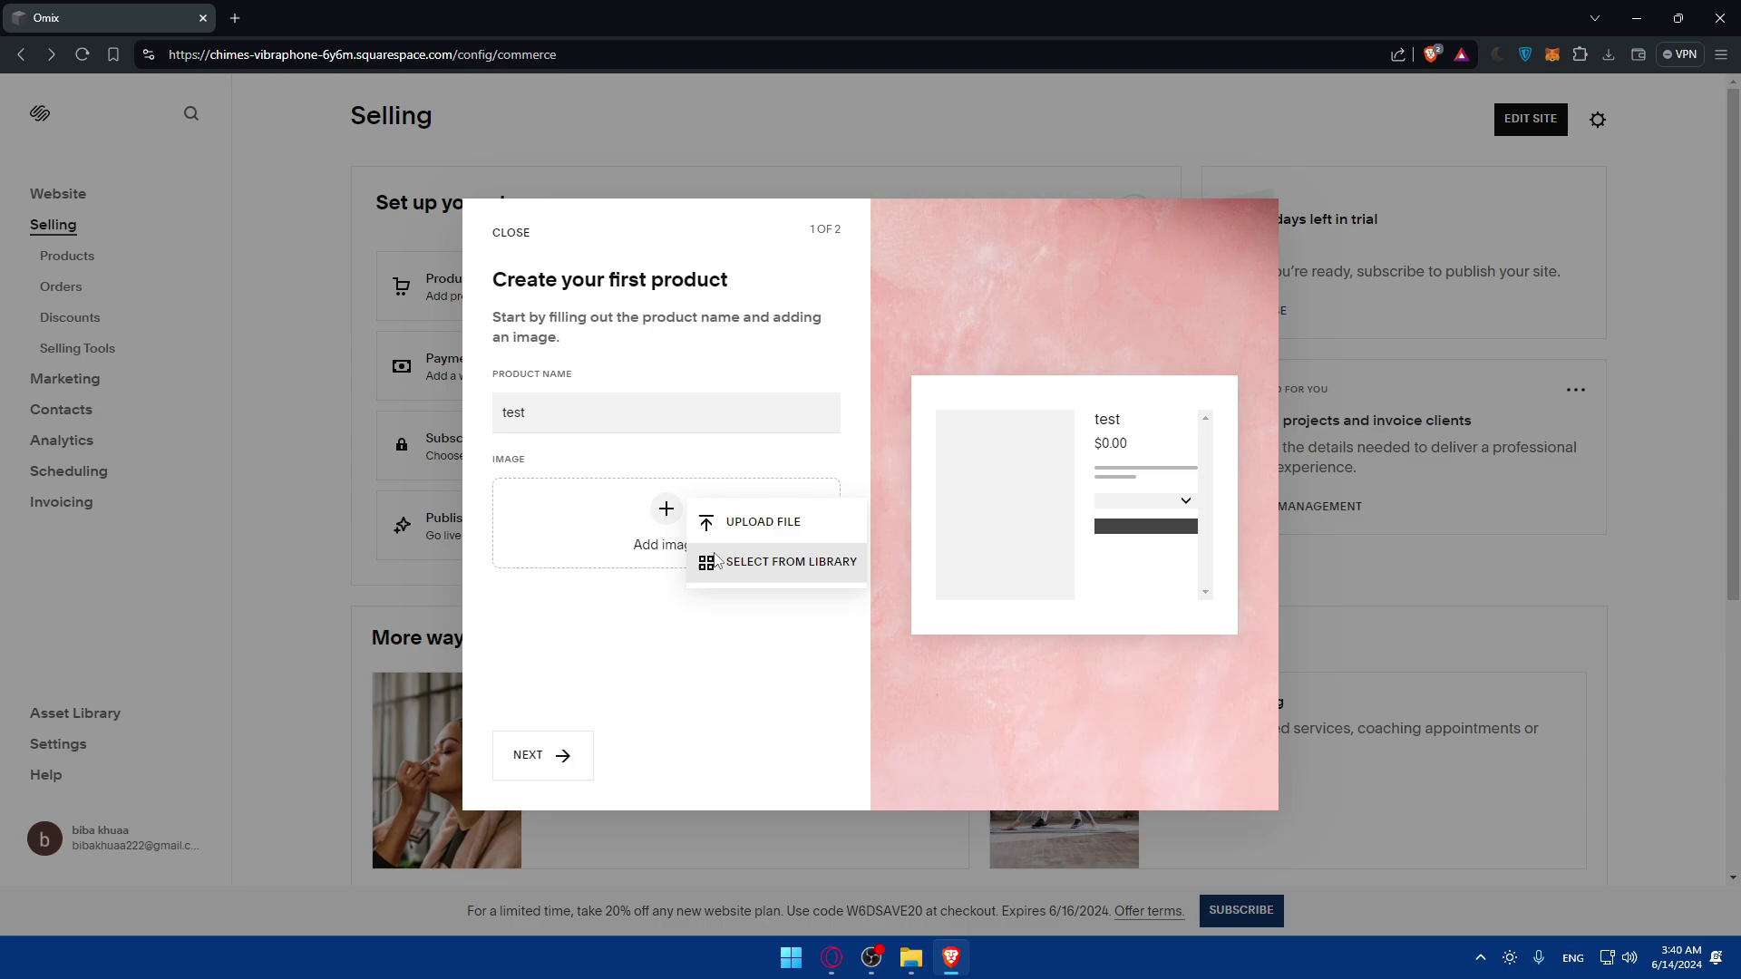
left_click(767, 531)
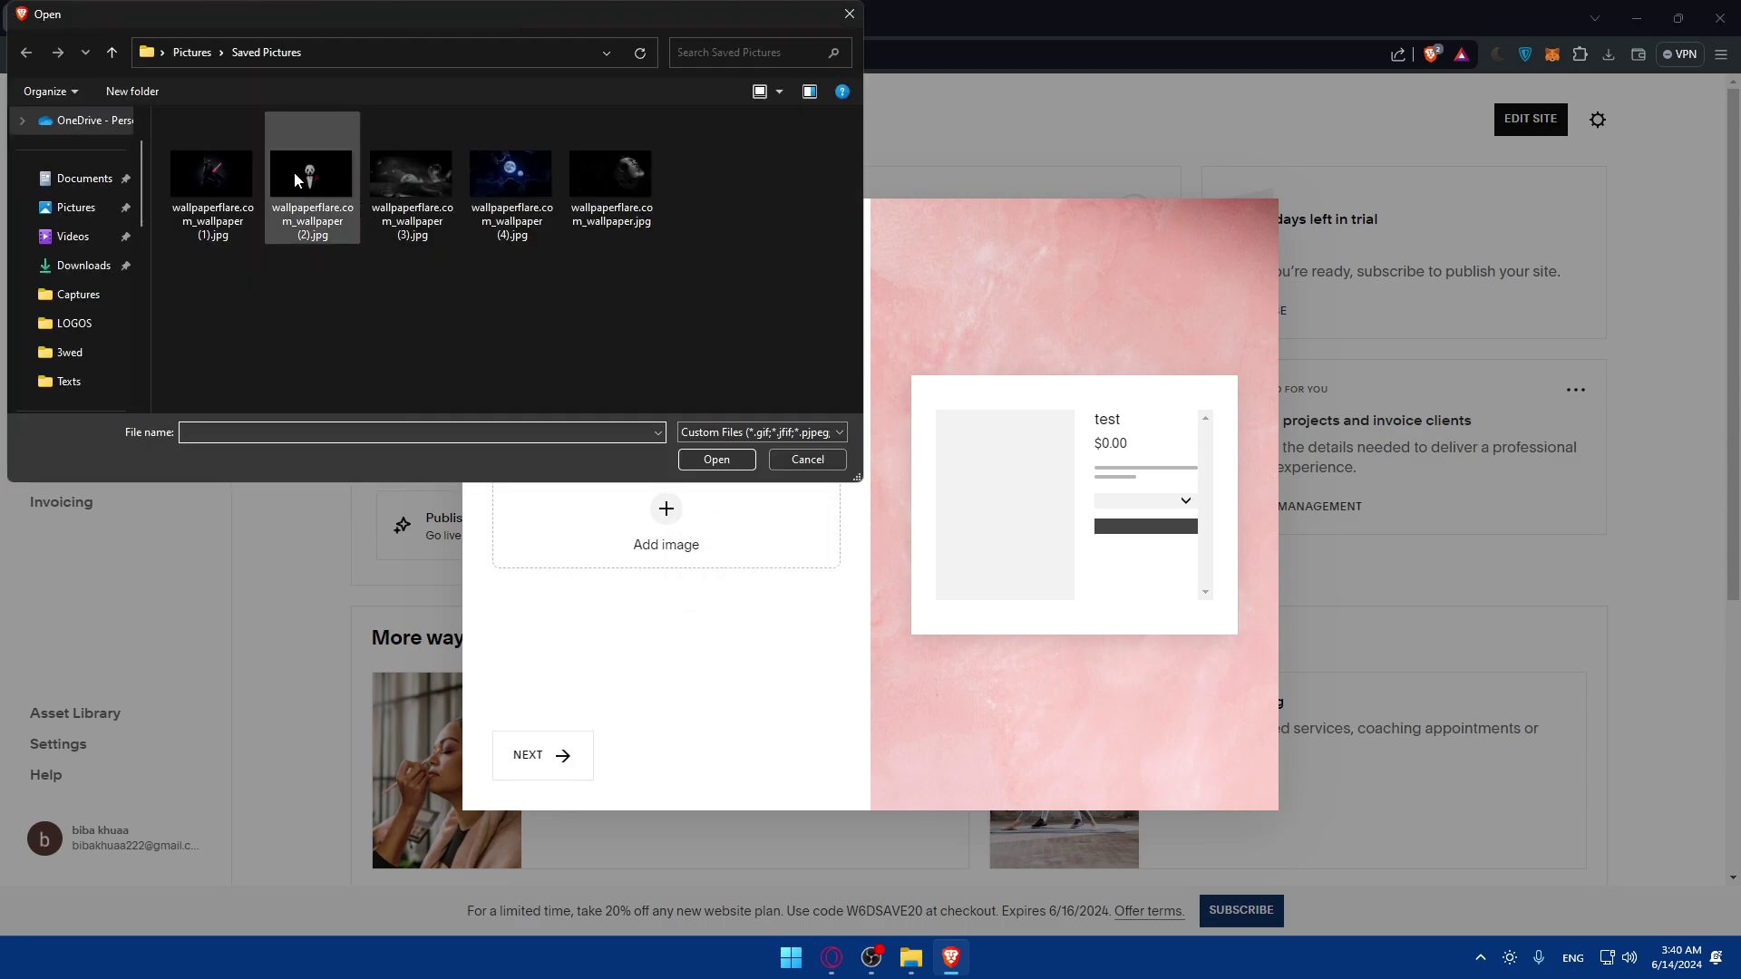
double_click(295, 179)
Set the product price to $10.00 and continue to the full product details.
left_click(571, 755)
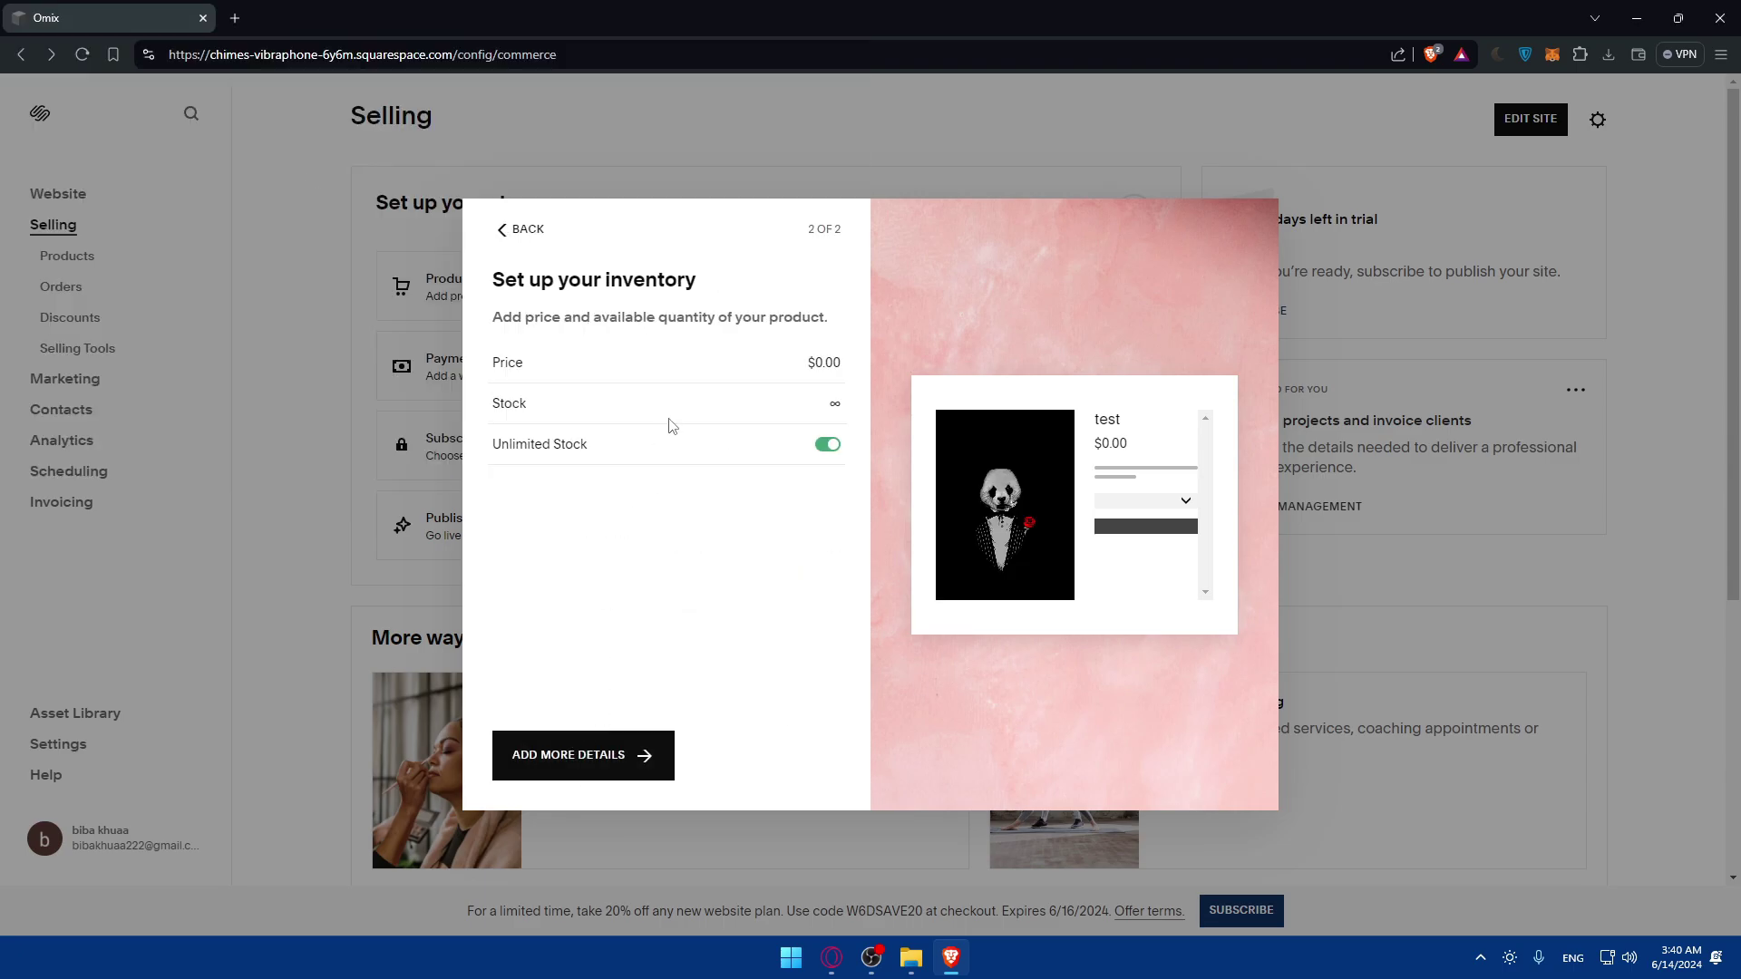
left_click(827, 363)
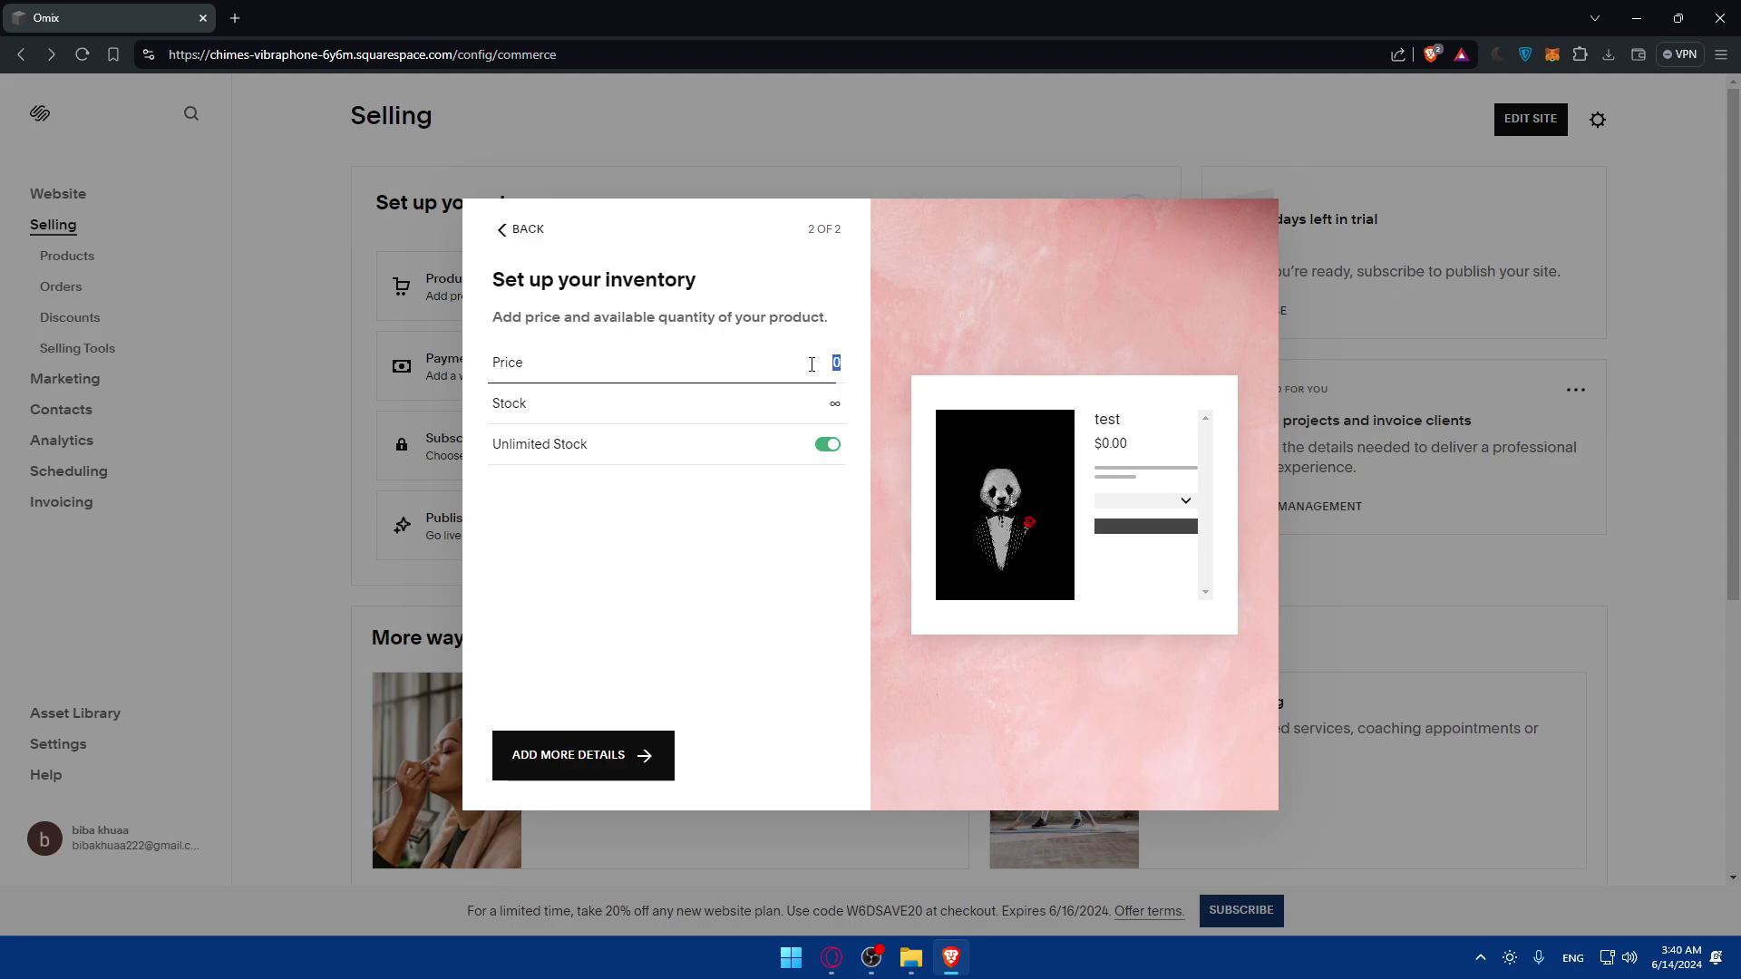
type("1")
left_click(820, 408)
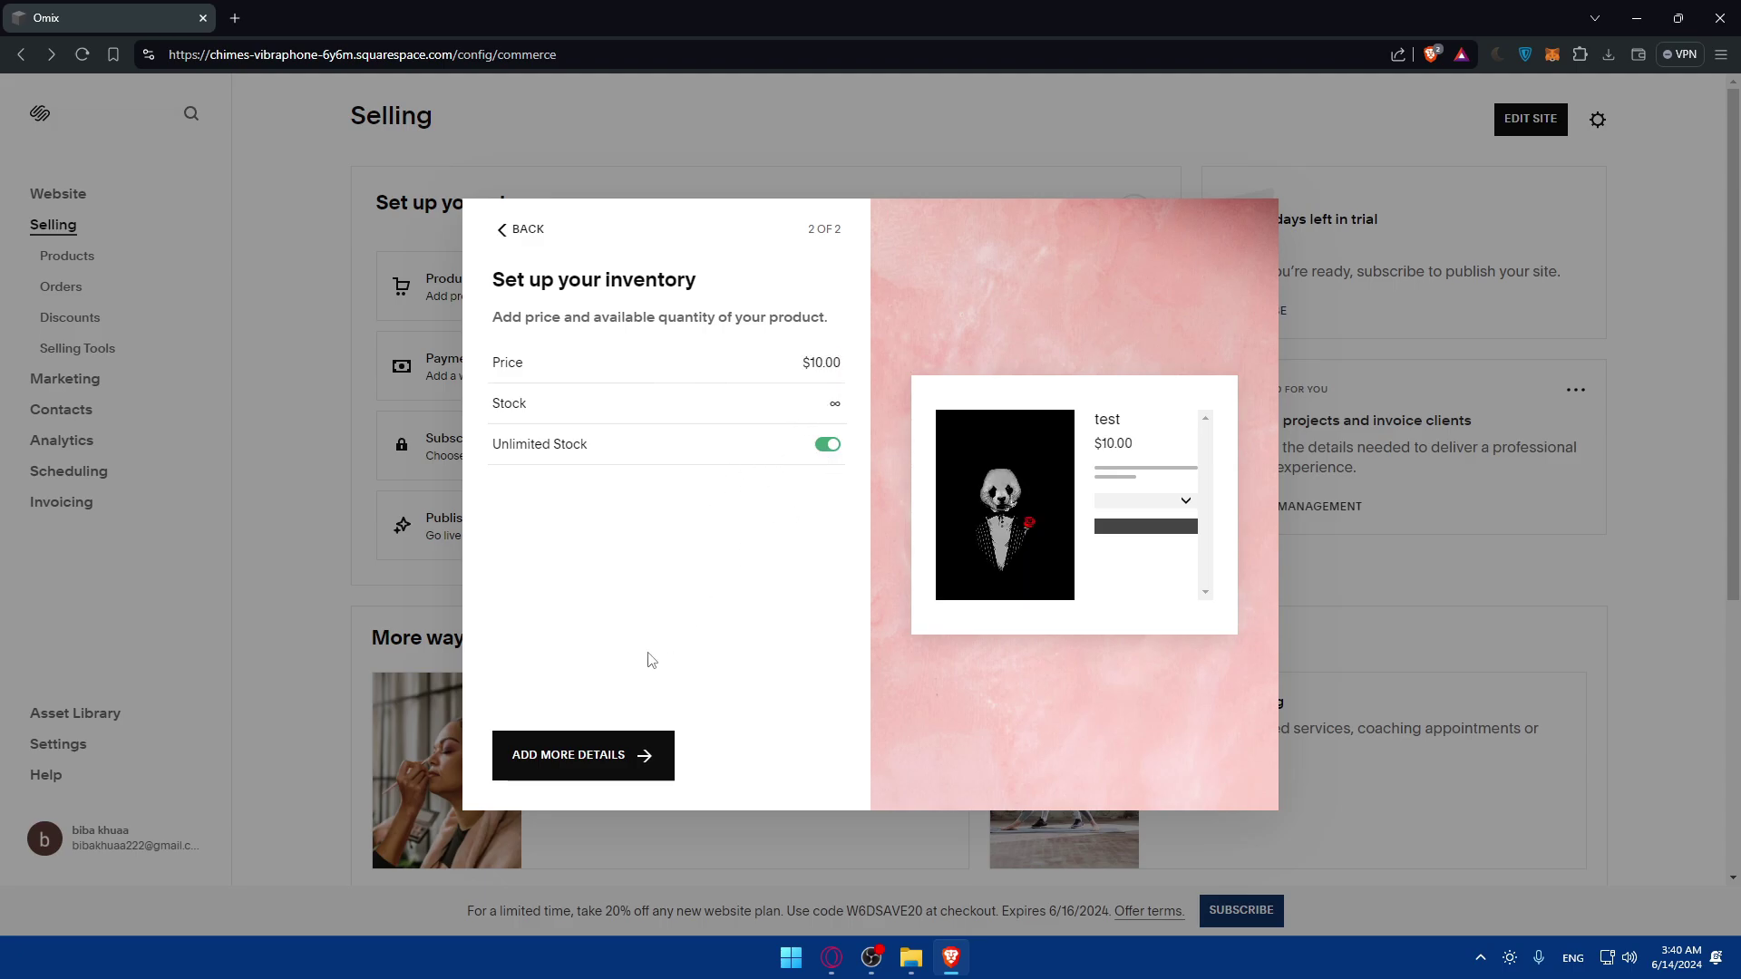
left_click(602, 754)
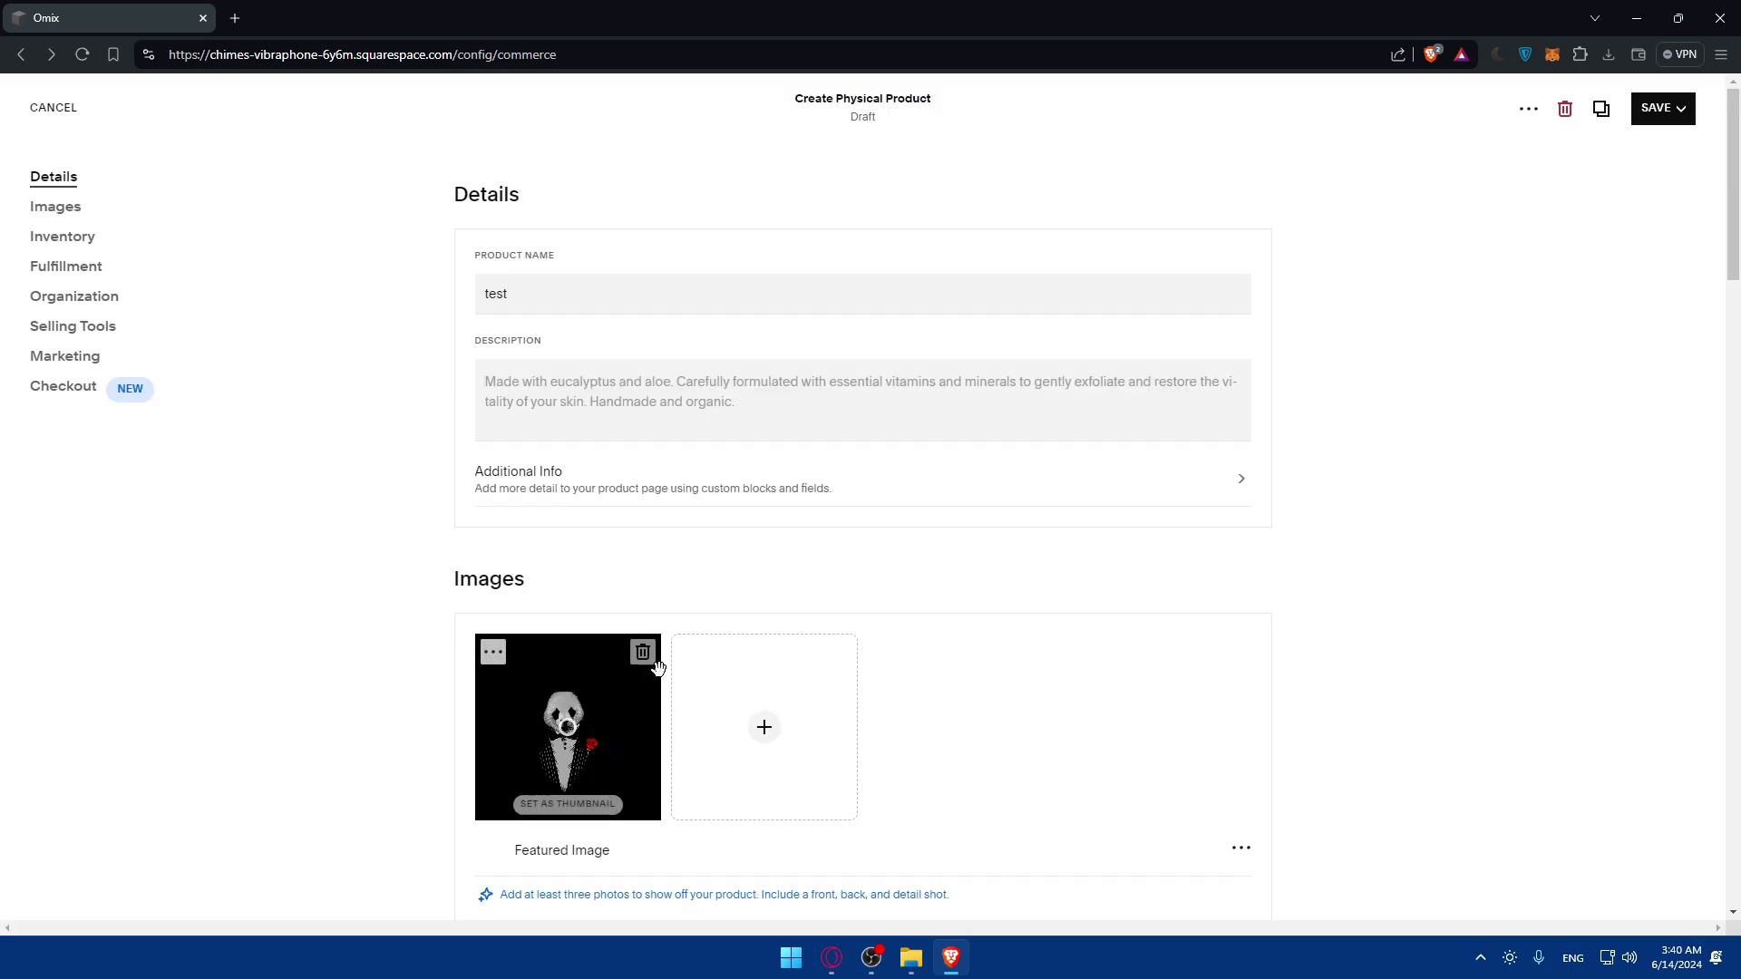
Generate a product description with the AI writing assistant and keep the result.
left_click(619, 380)
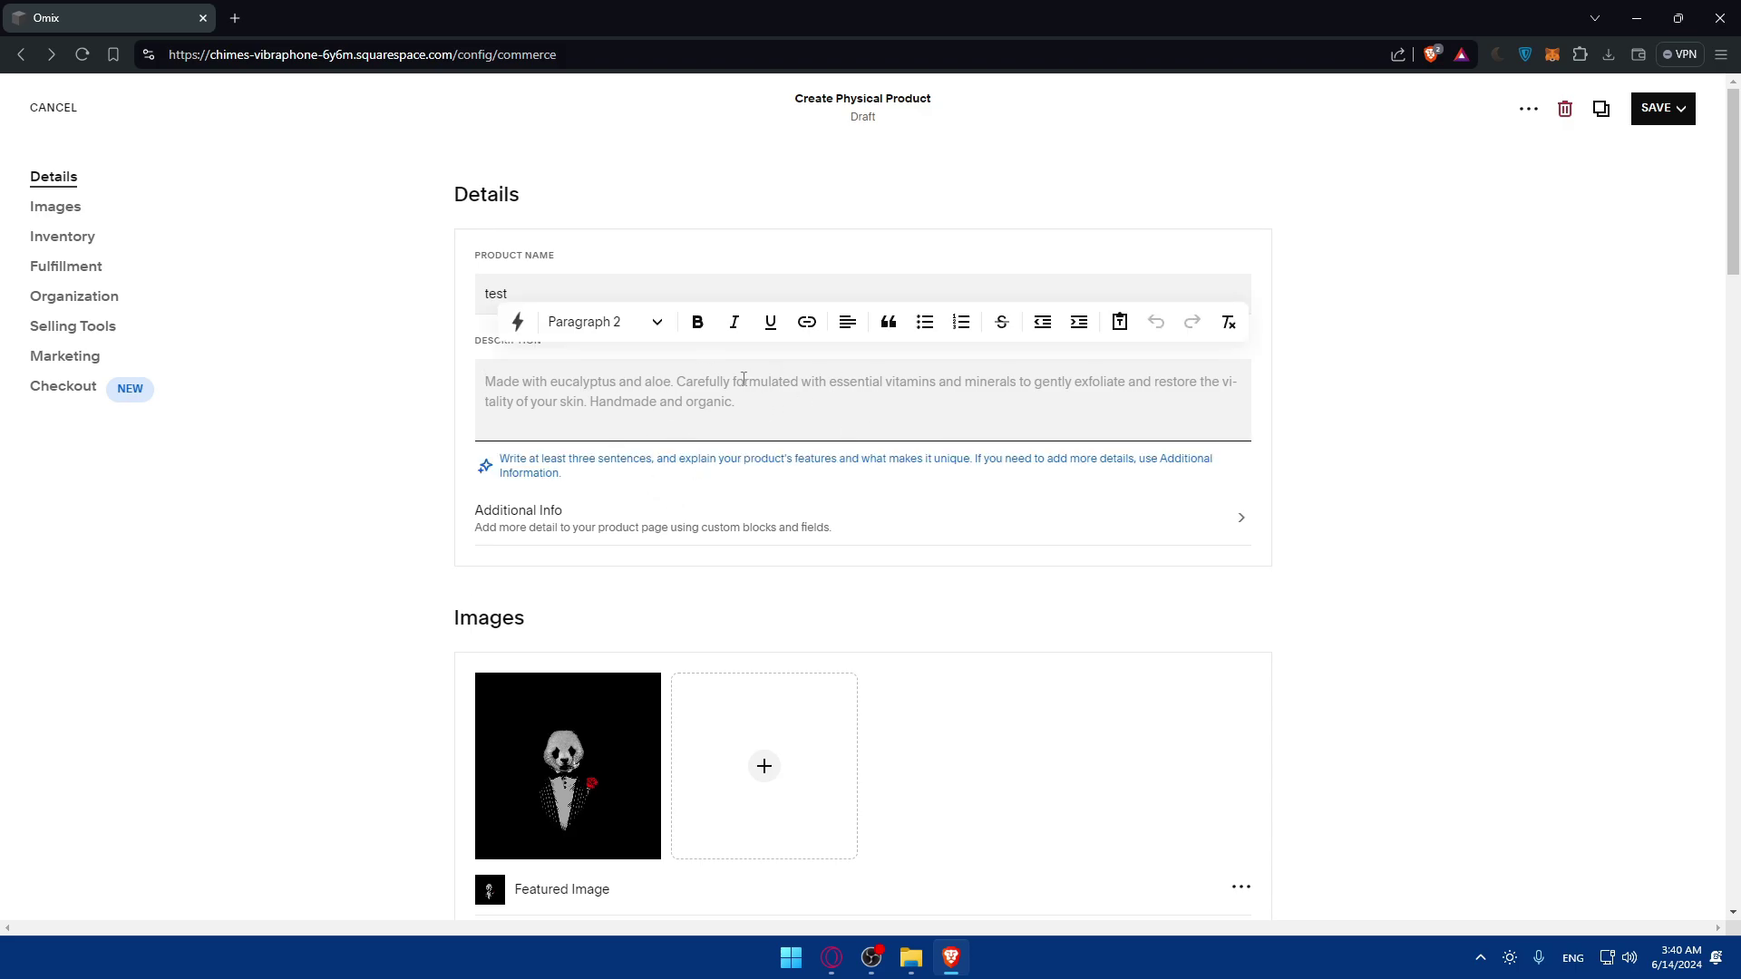
left_click(518, 324)
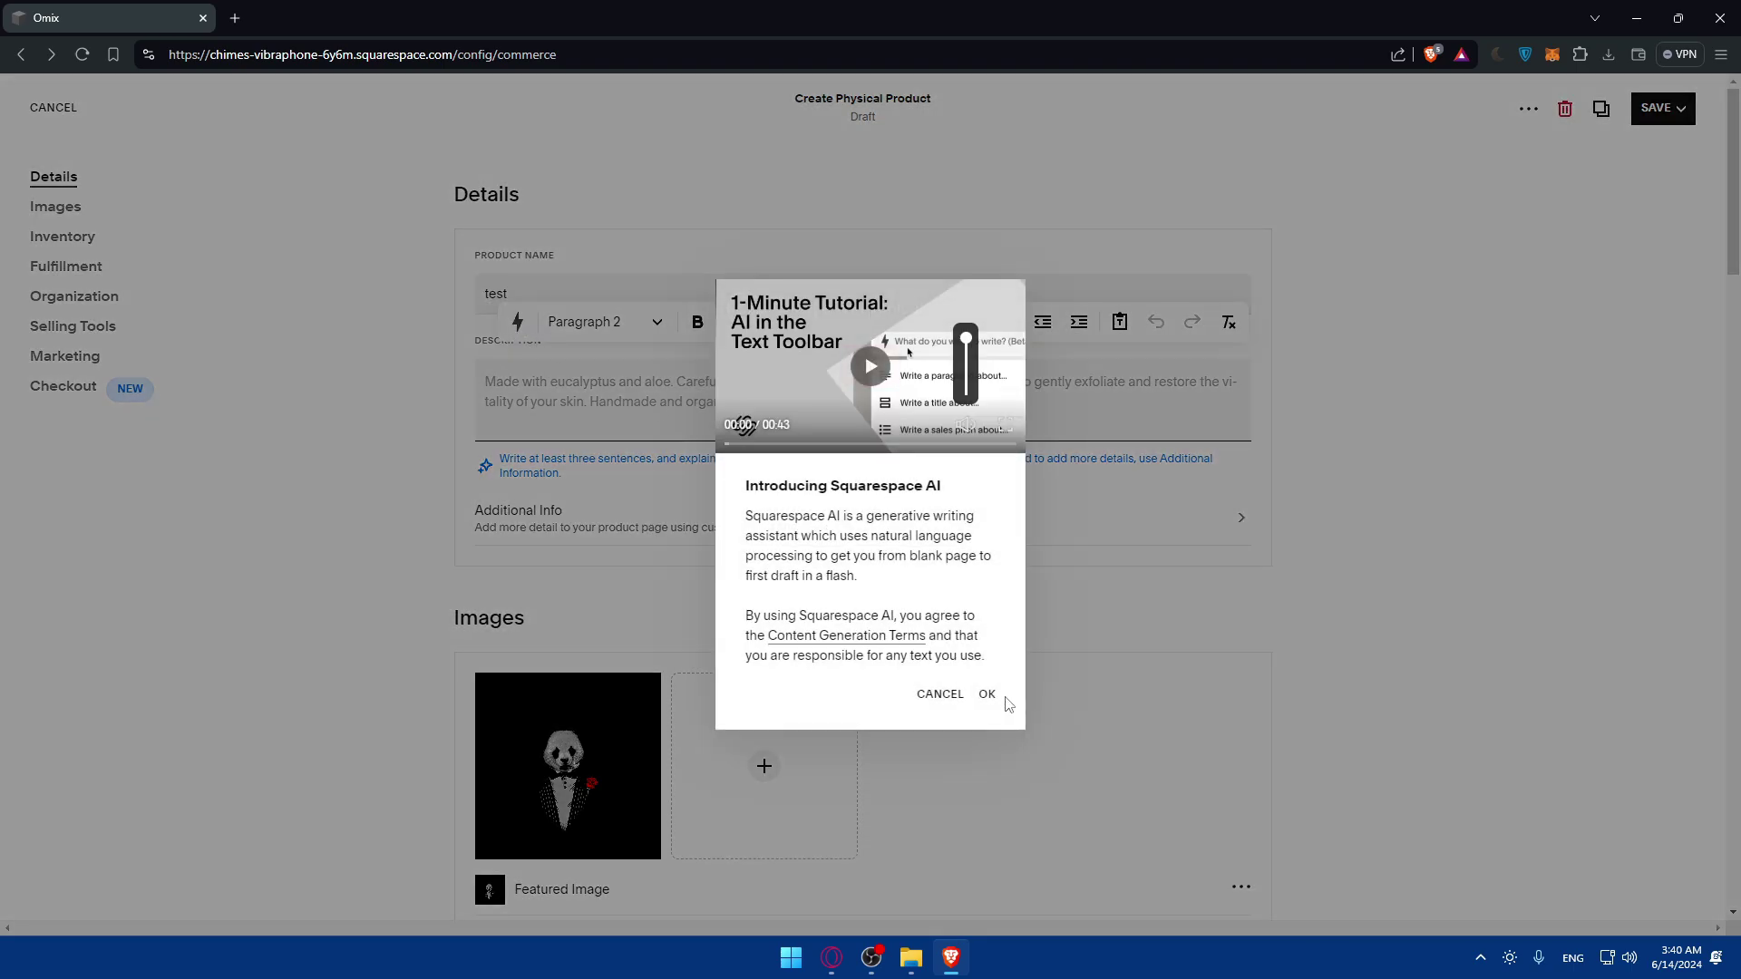
left_click(911, 417)
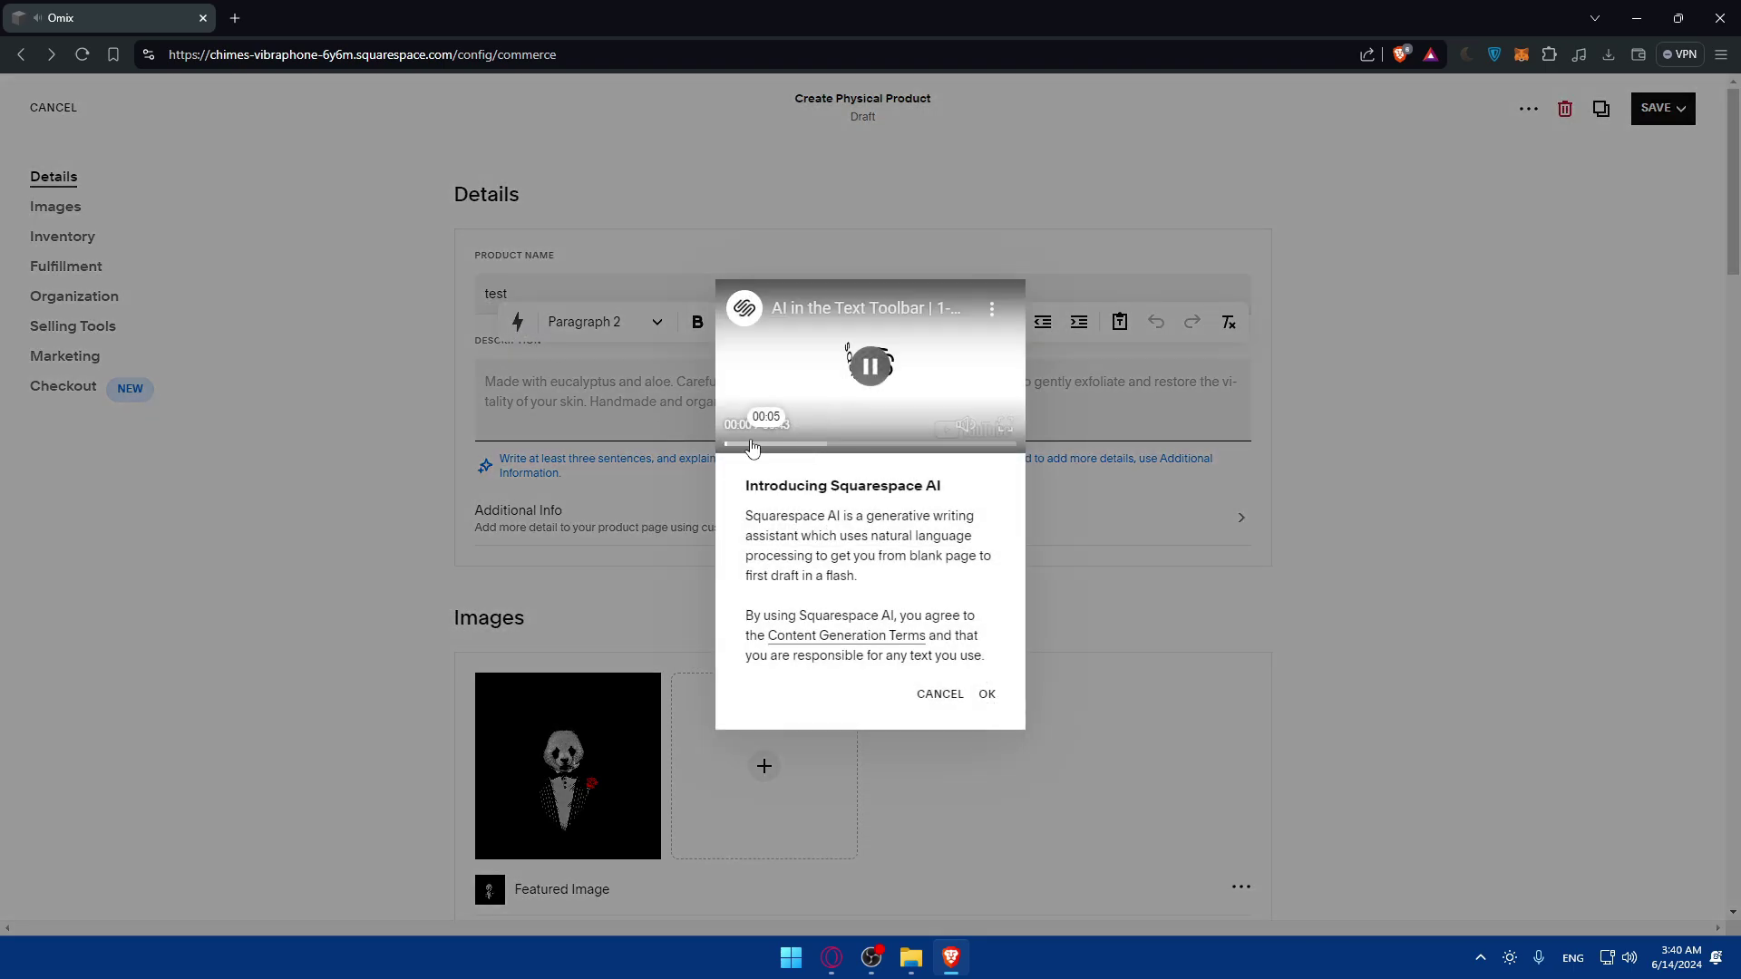
left_click(820, 444)
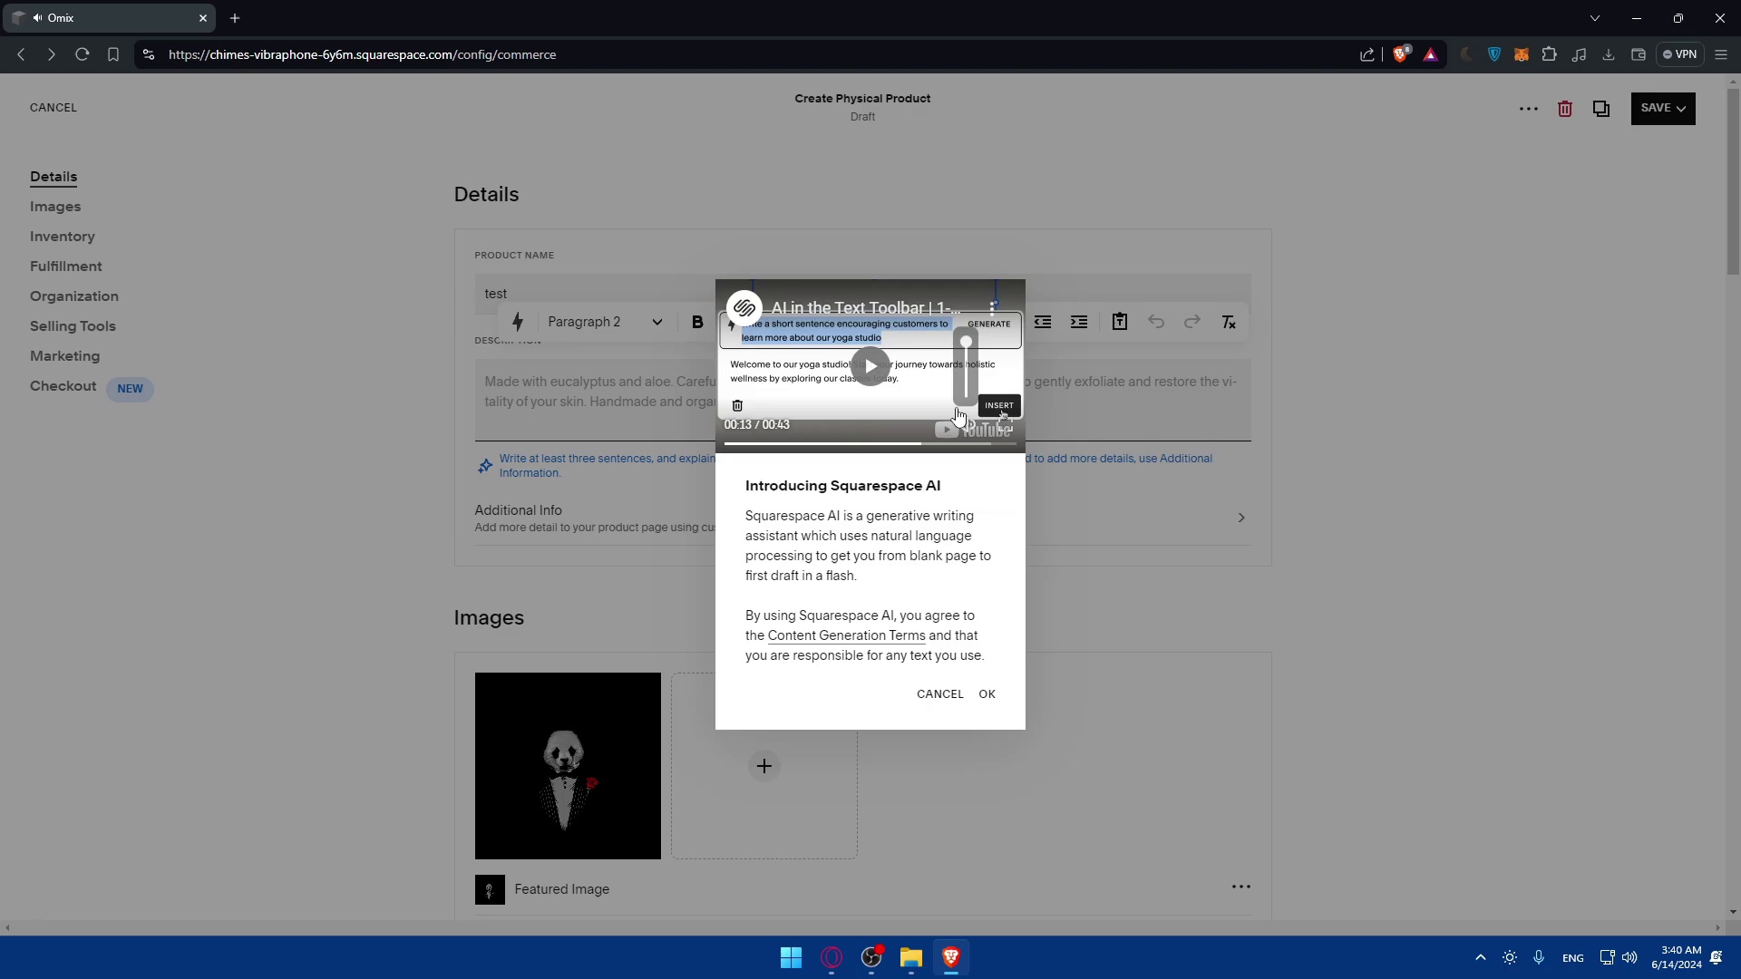
left_click(986, 696)
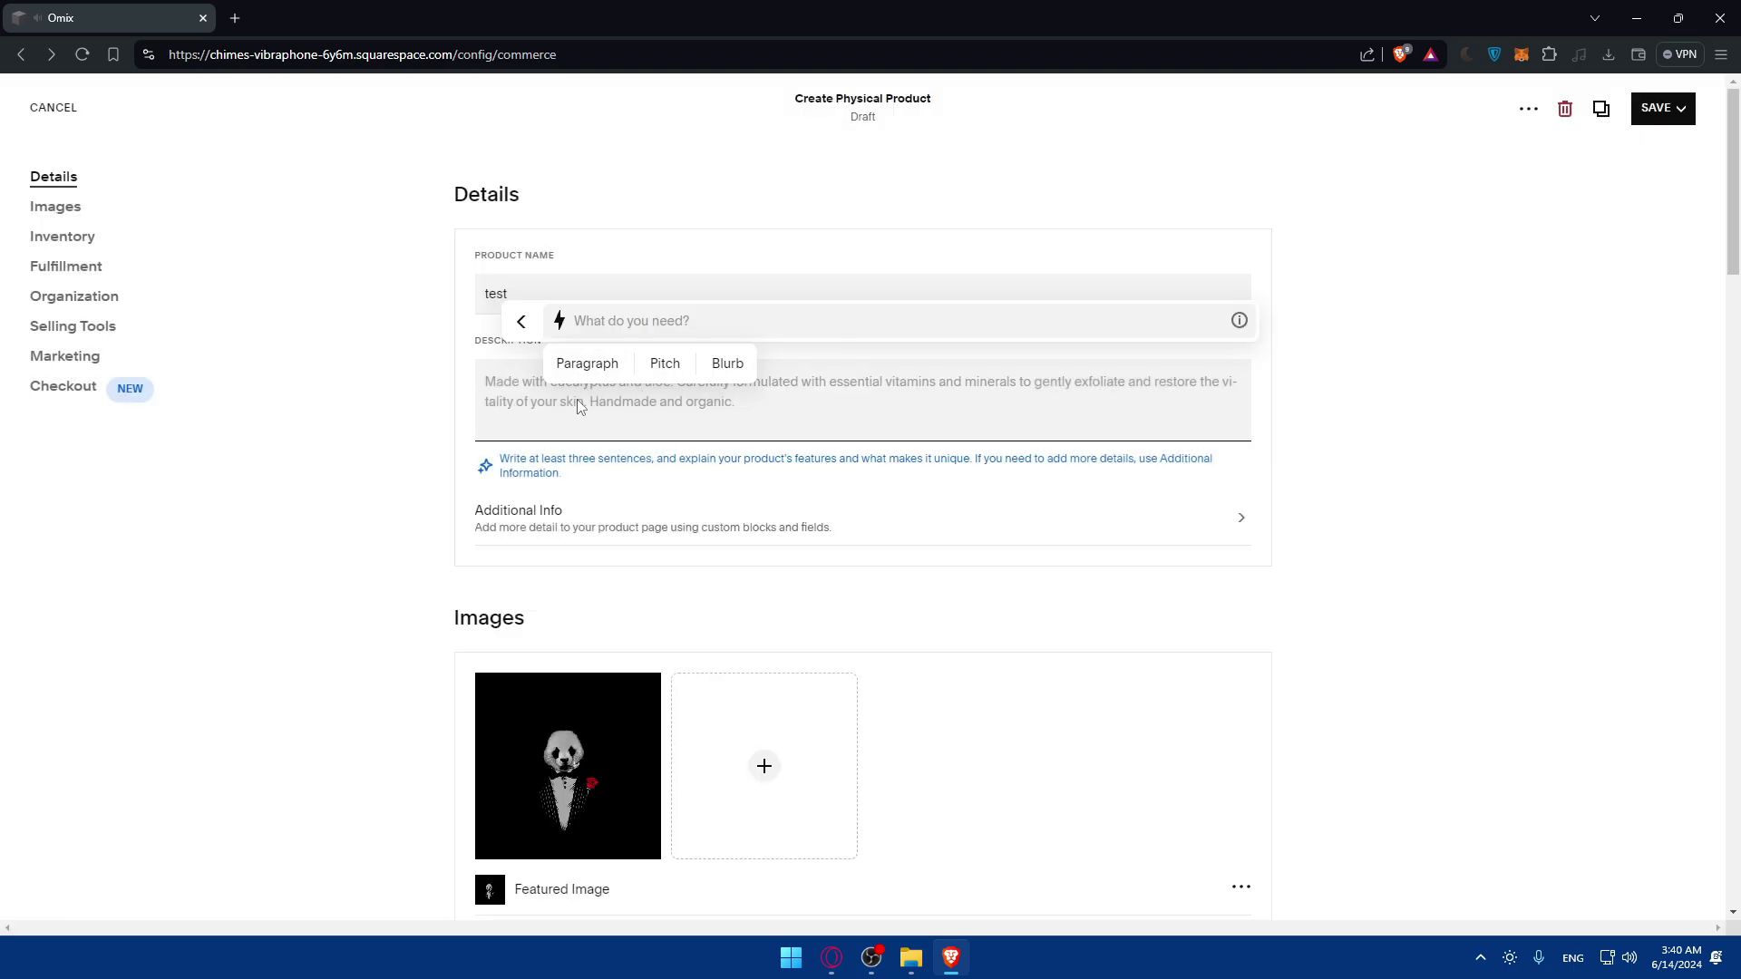
left_click(642, 324)
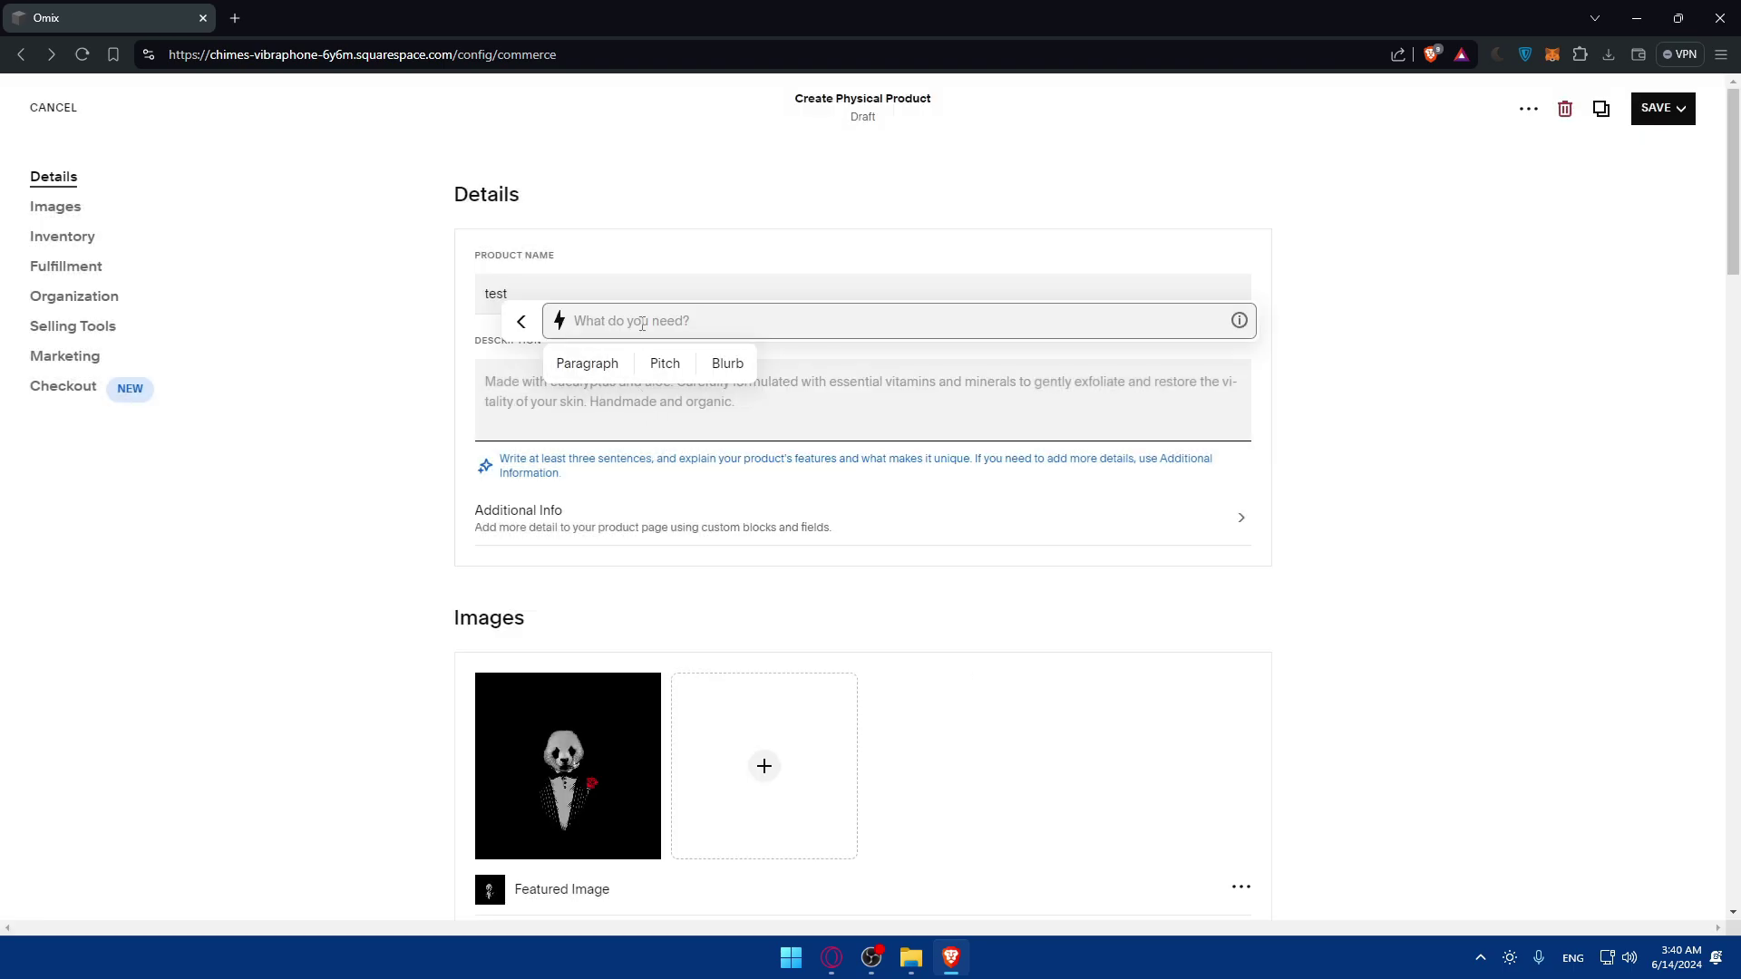
type("creating a descr")
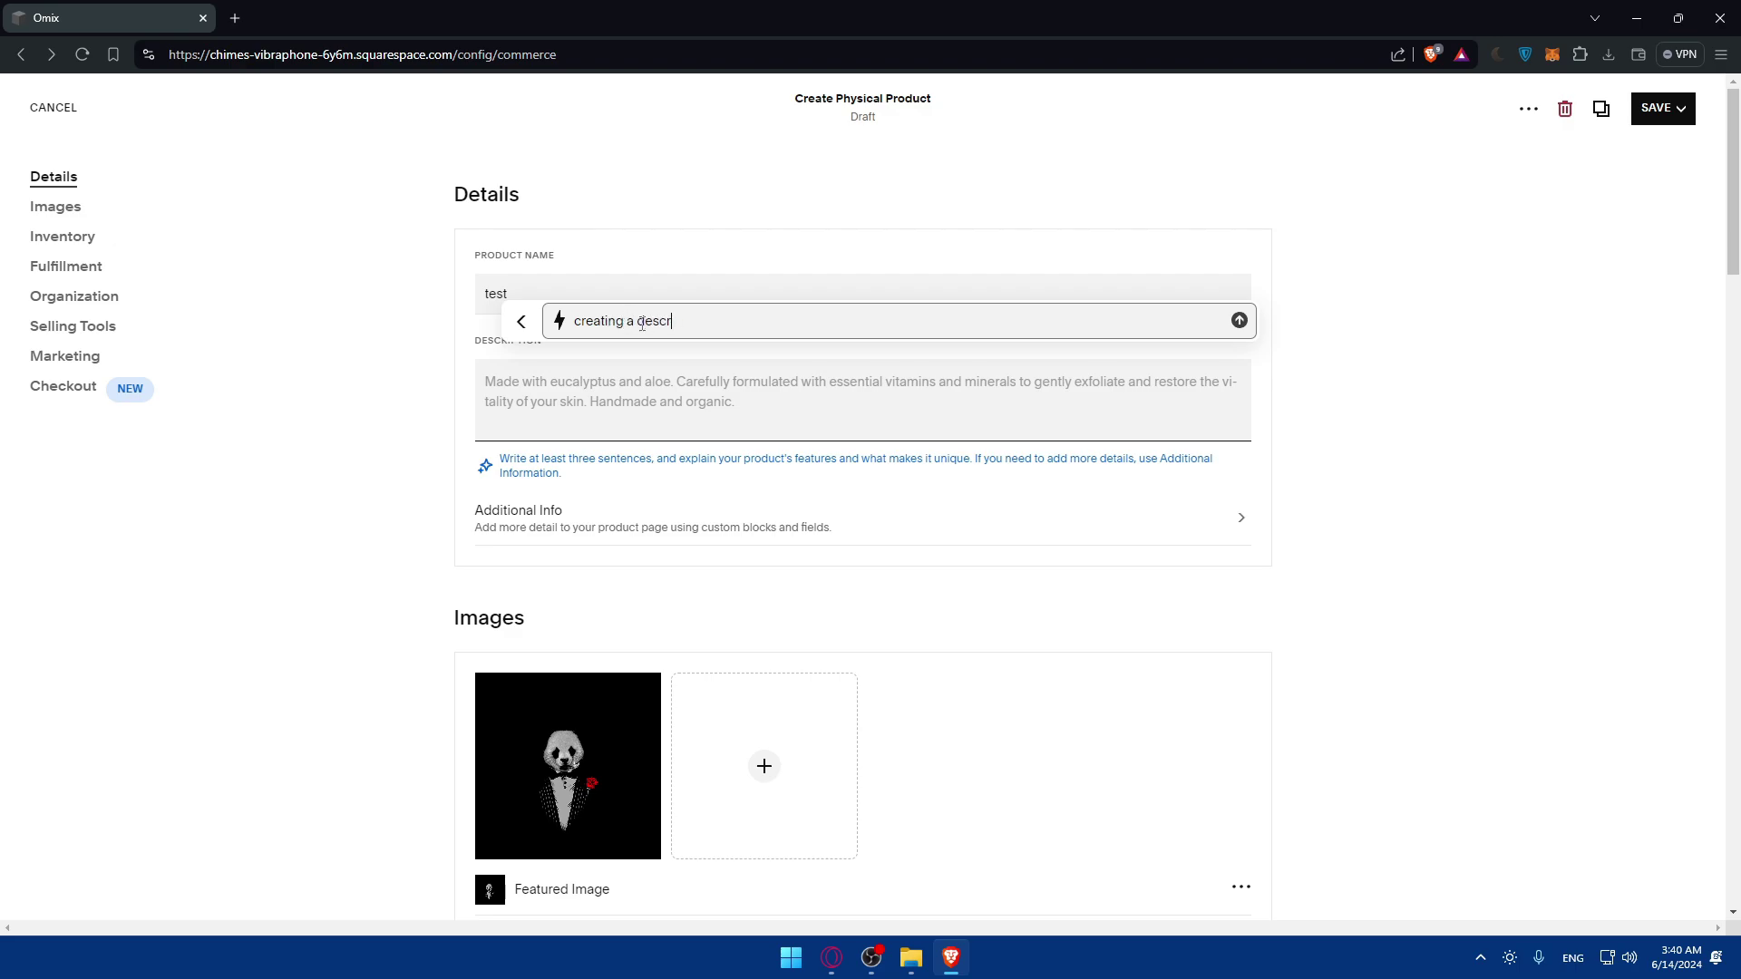
type("iption for my new image")
key("Return")
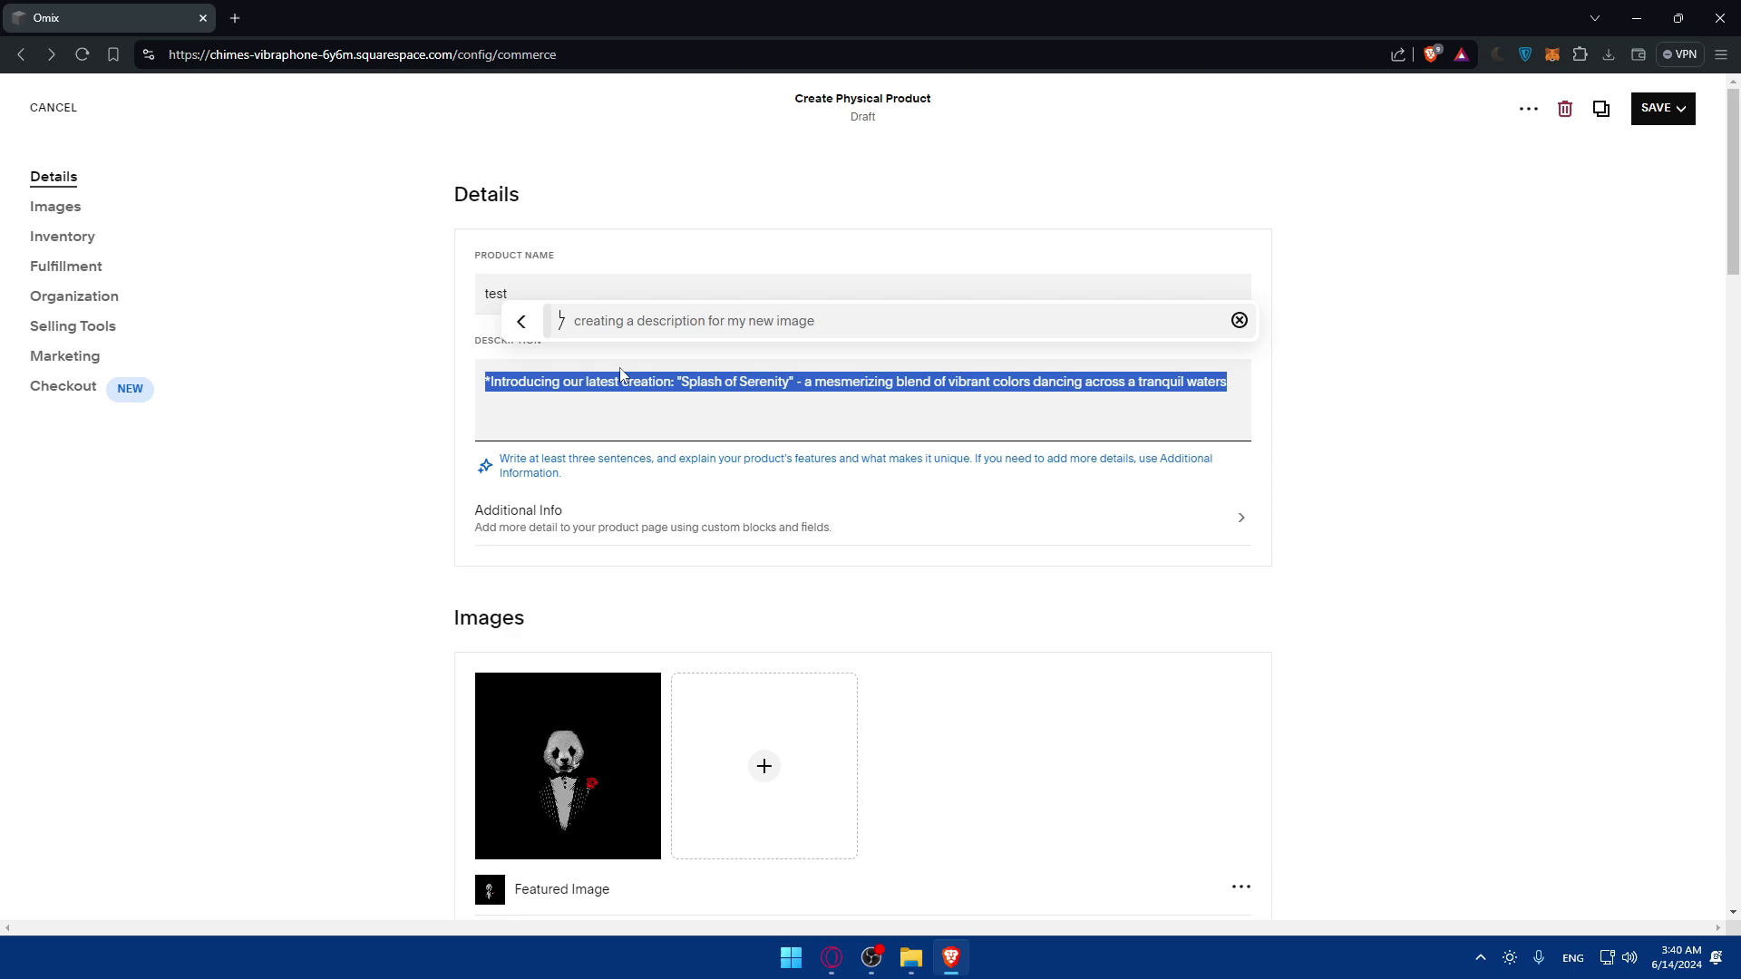
left_click(620, 420)
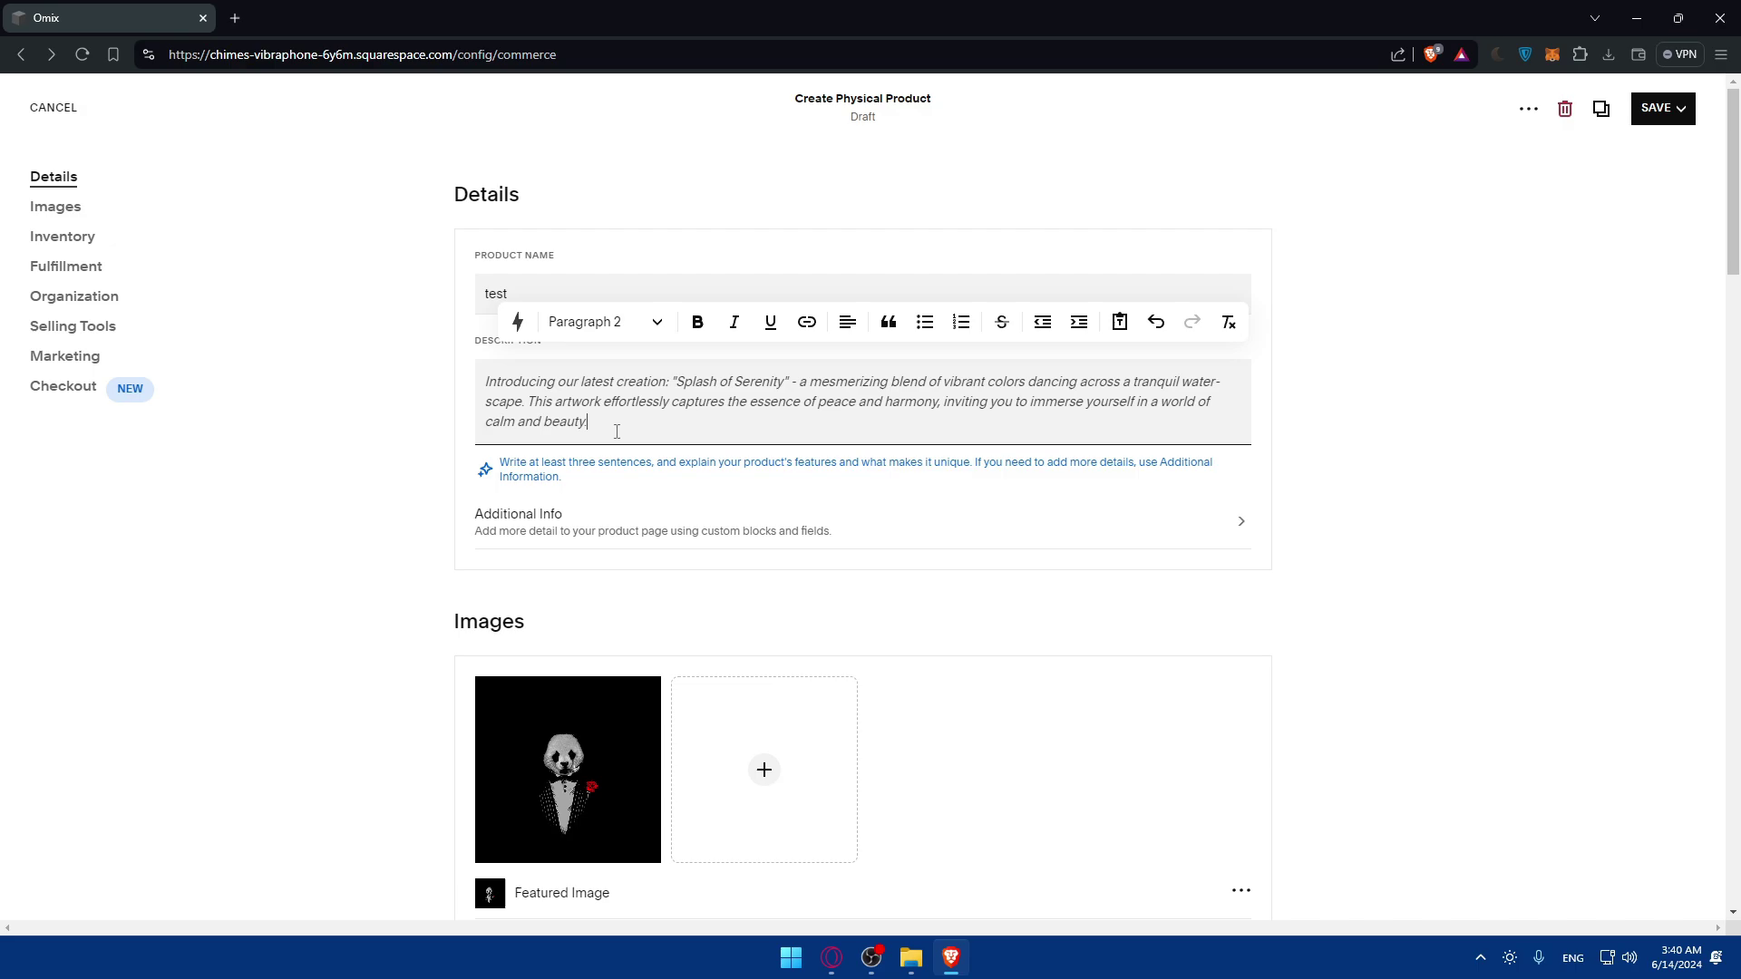
Remove the italics from the AI description and make the whole text bold.
left_click_drag(669, 427, 733, 338)
left_click(732, 337)
left_click(243, 490)
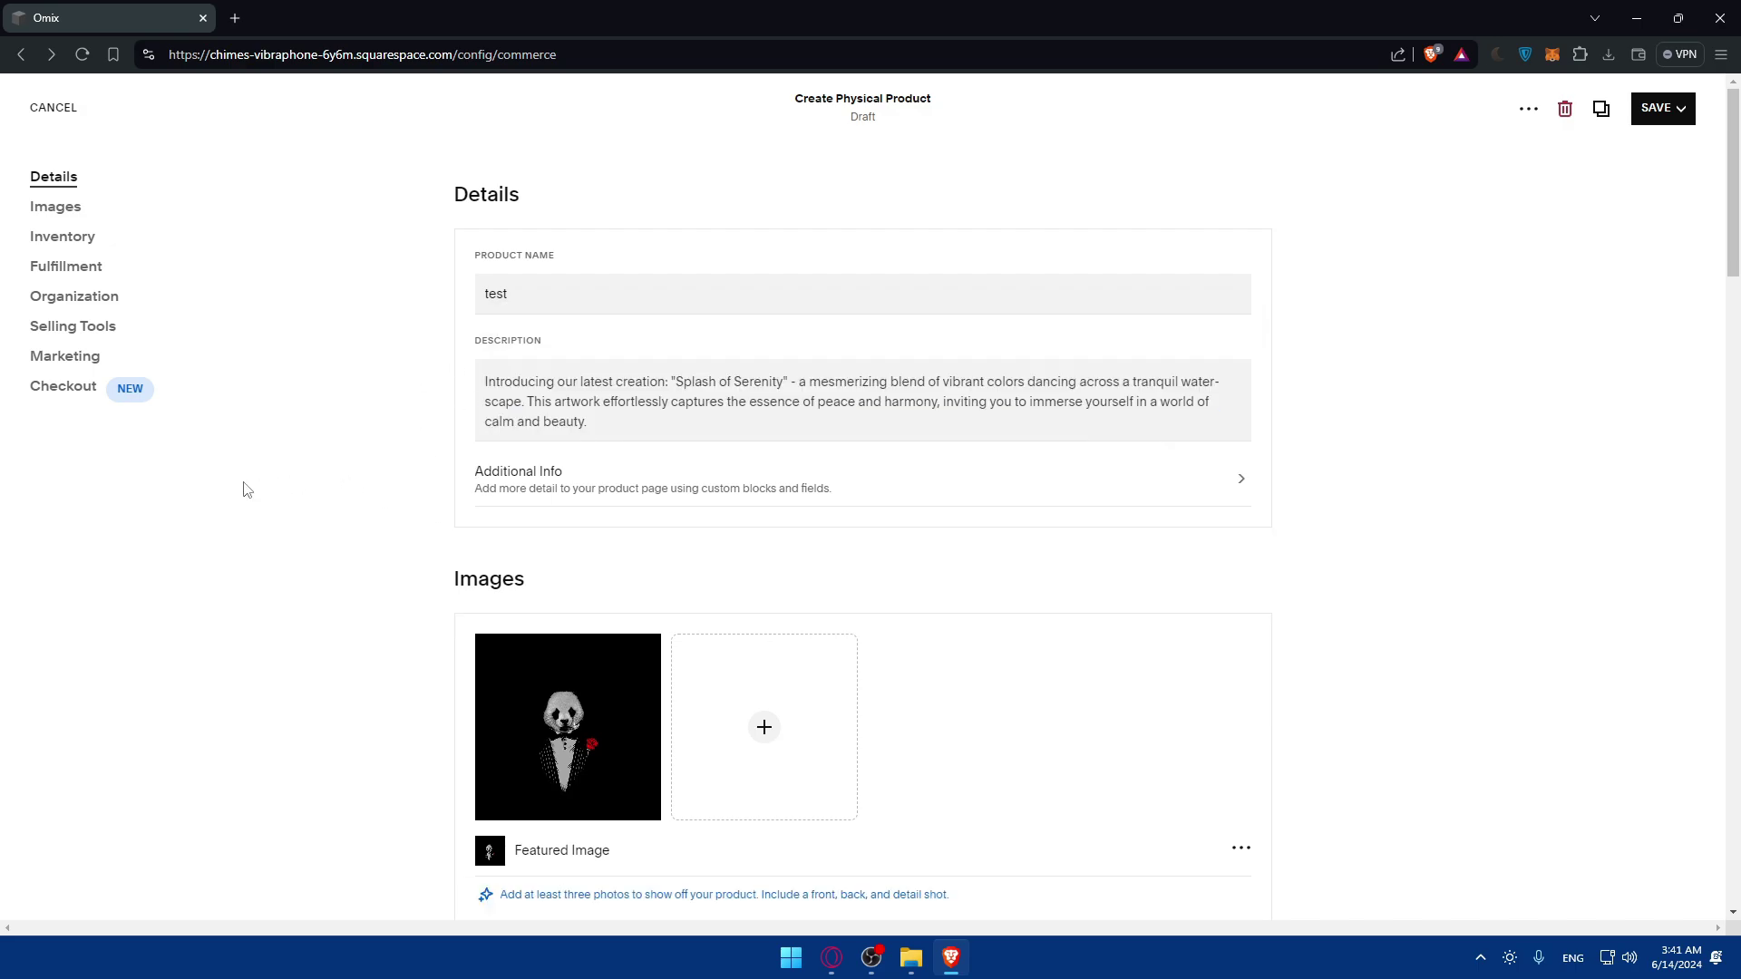
triple_click(566, 418)
left_click(519, 324)
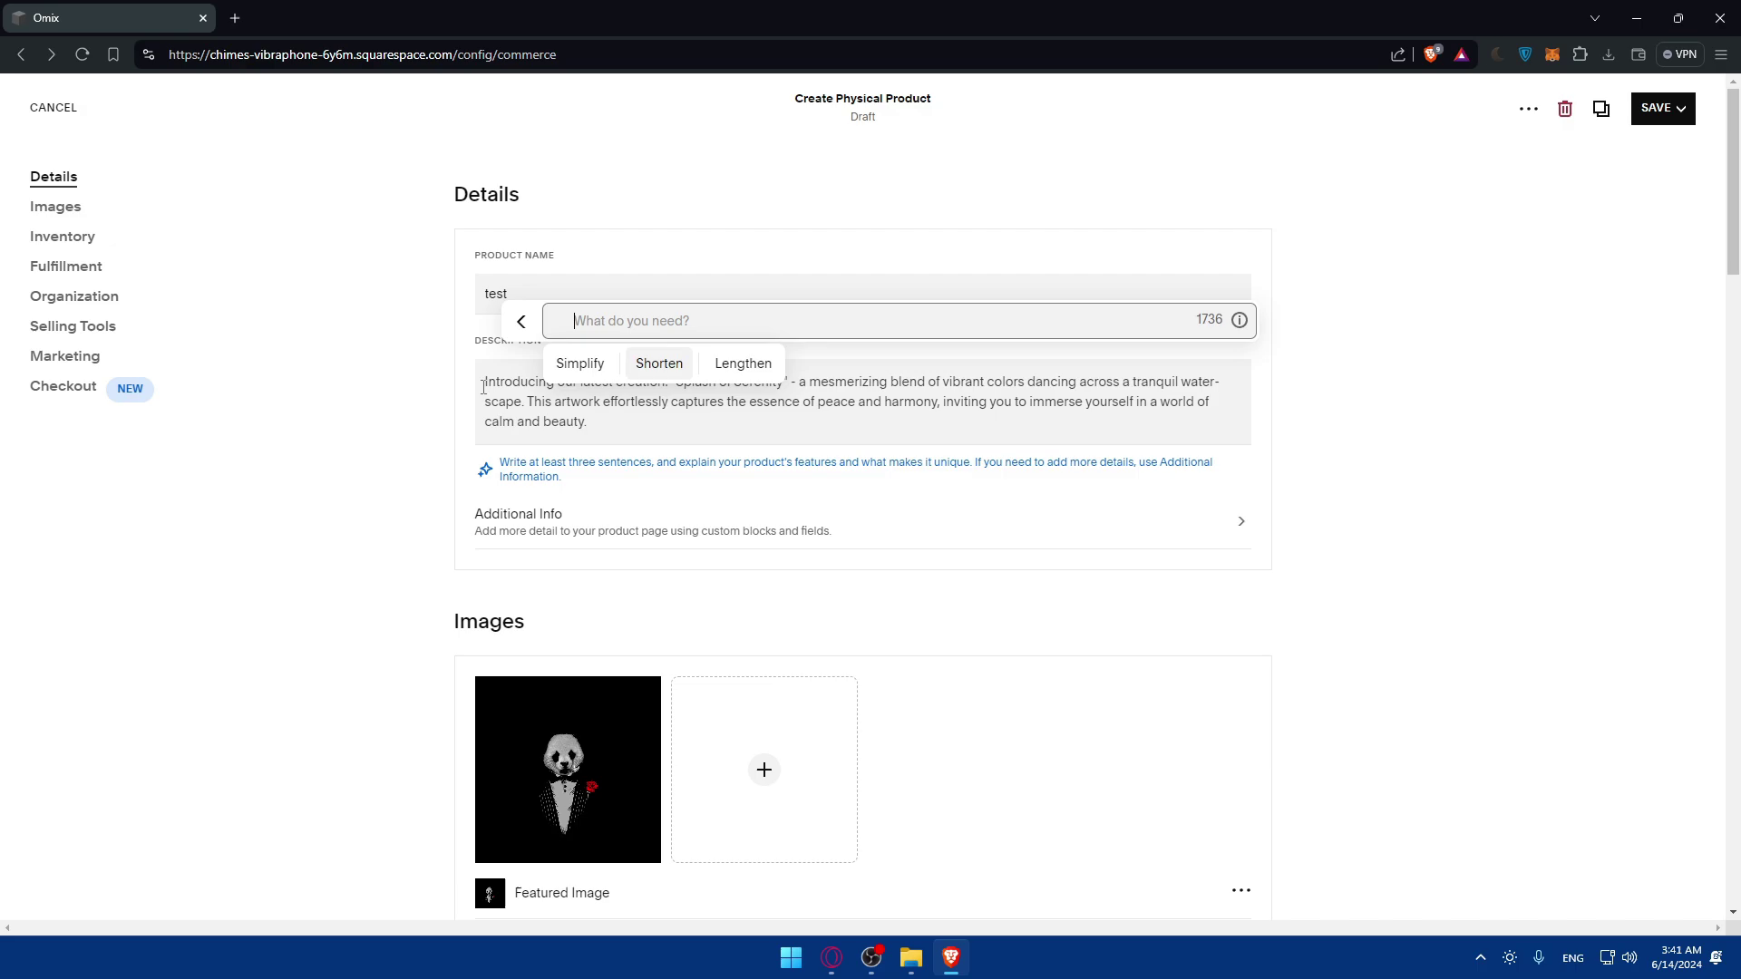
key("Escape")
left_click(518, 323)
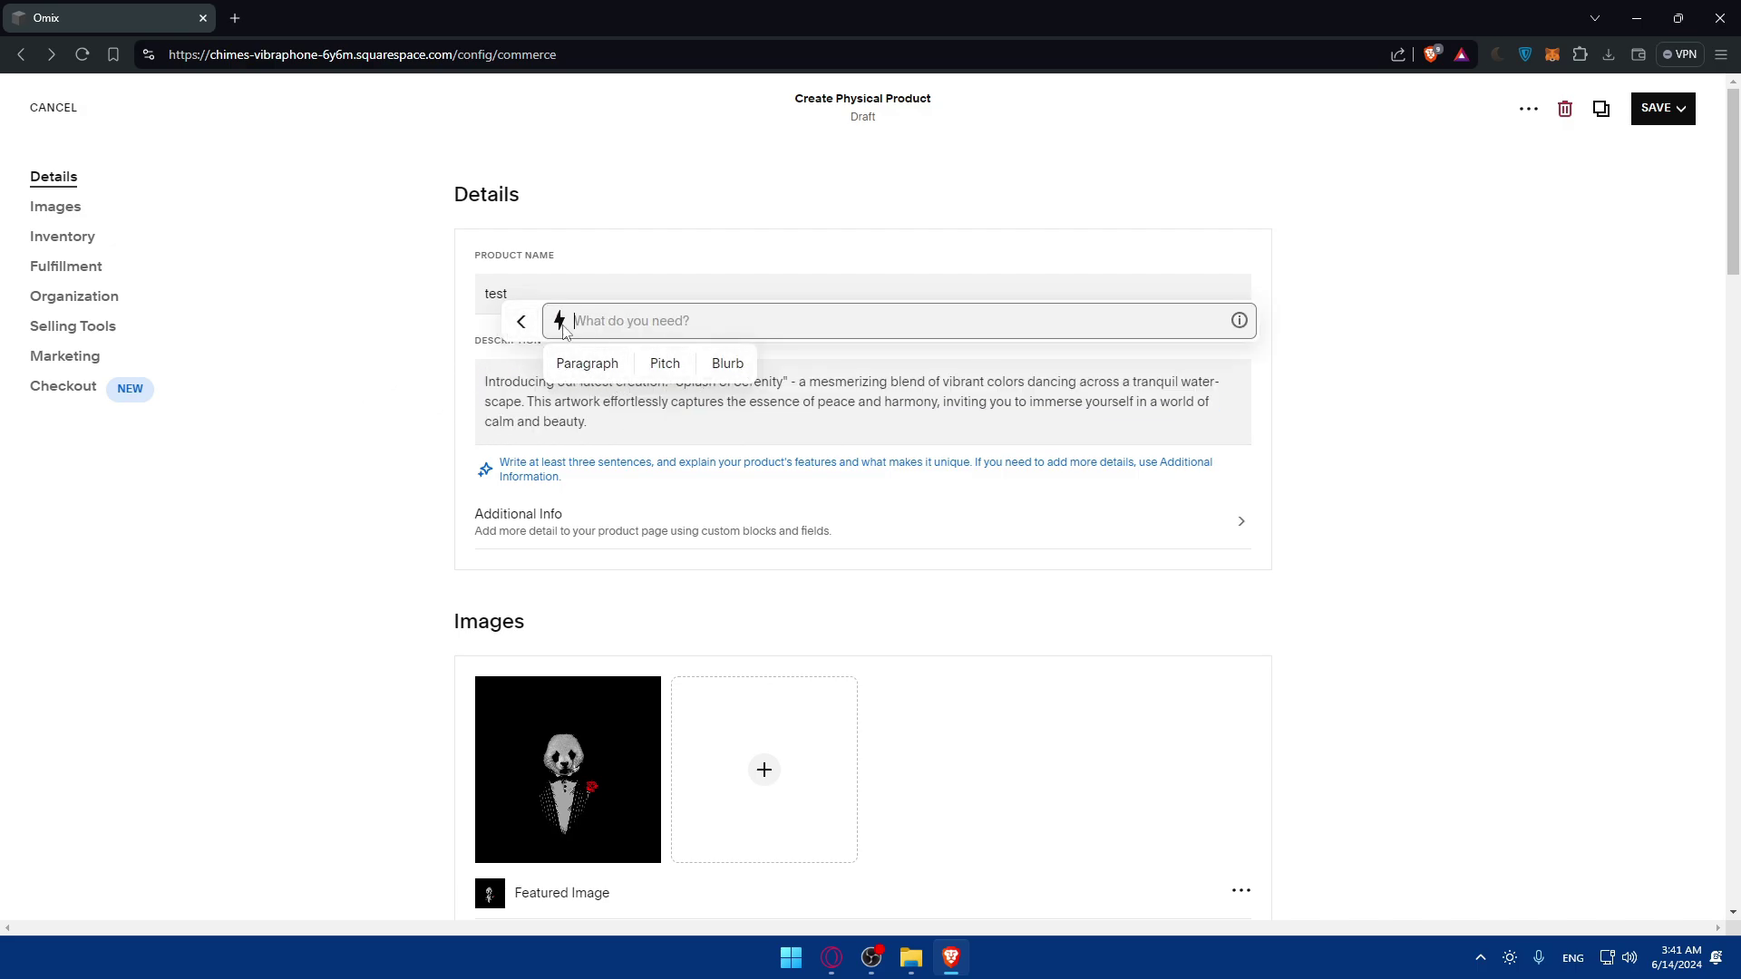
left_click(521, 321)
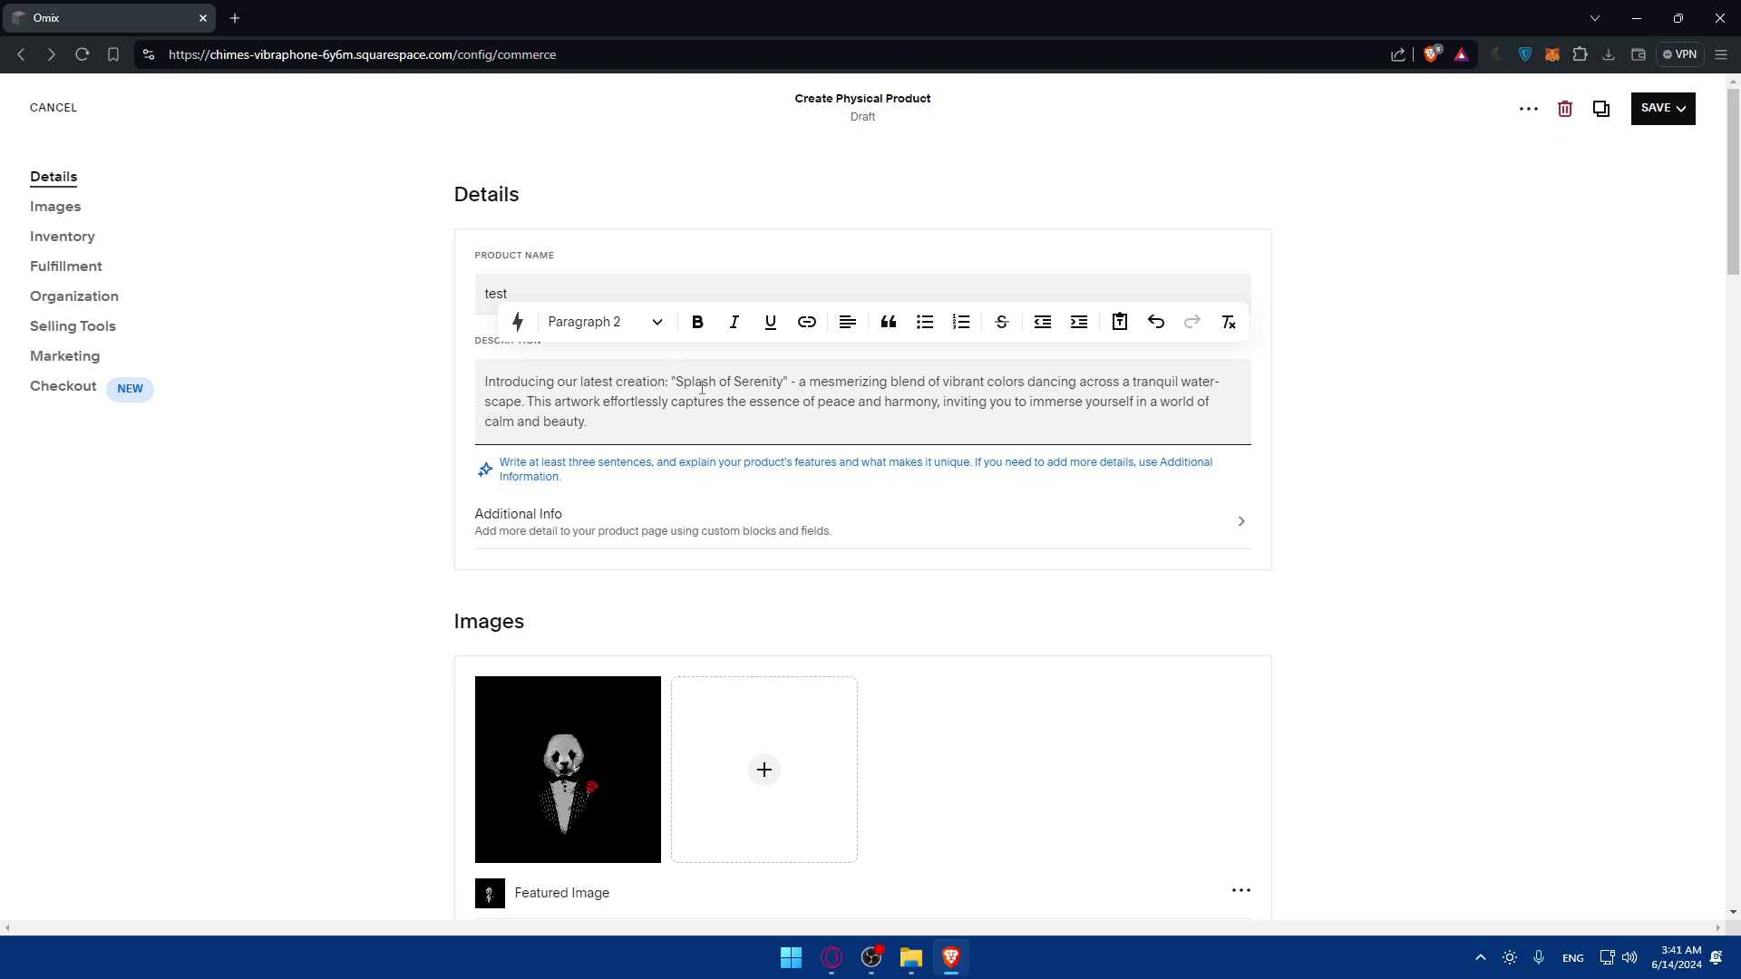
key("ctrl+a")
key("ctrl+b")
left_click(390, 426)
scroll(738, 490, "down", 7)
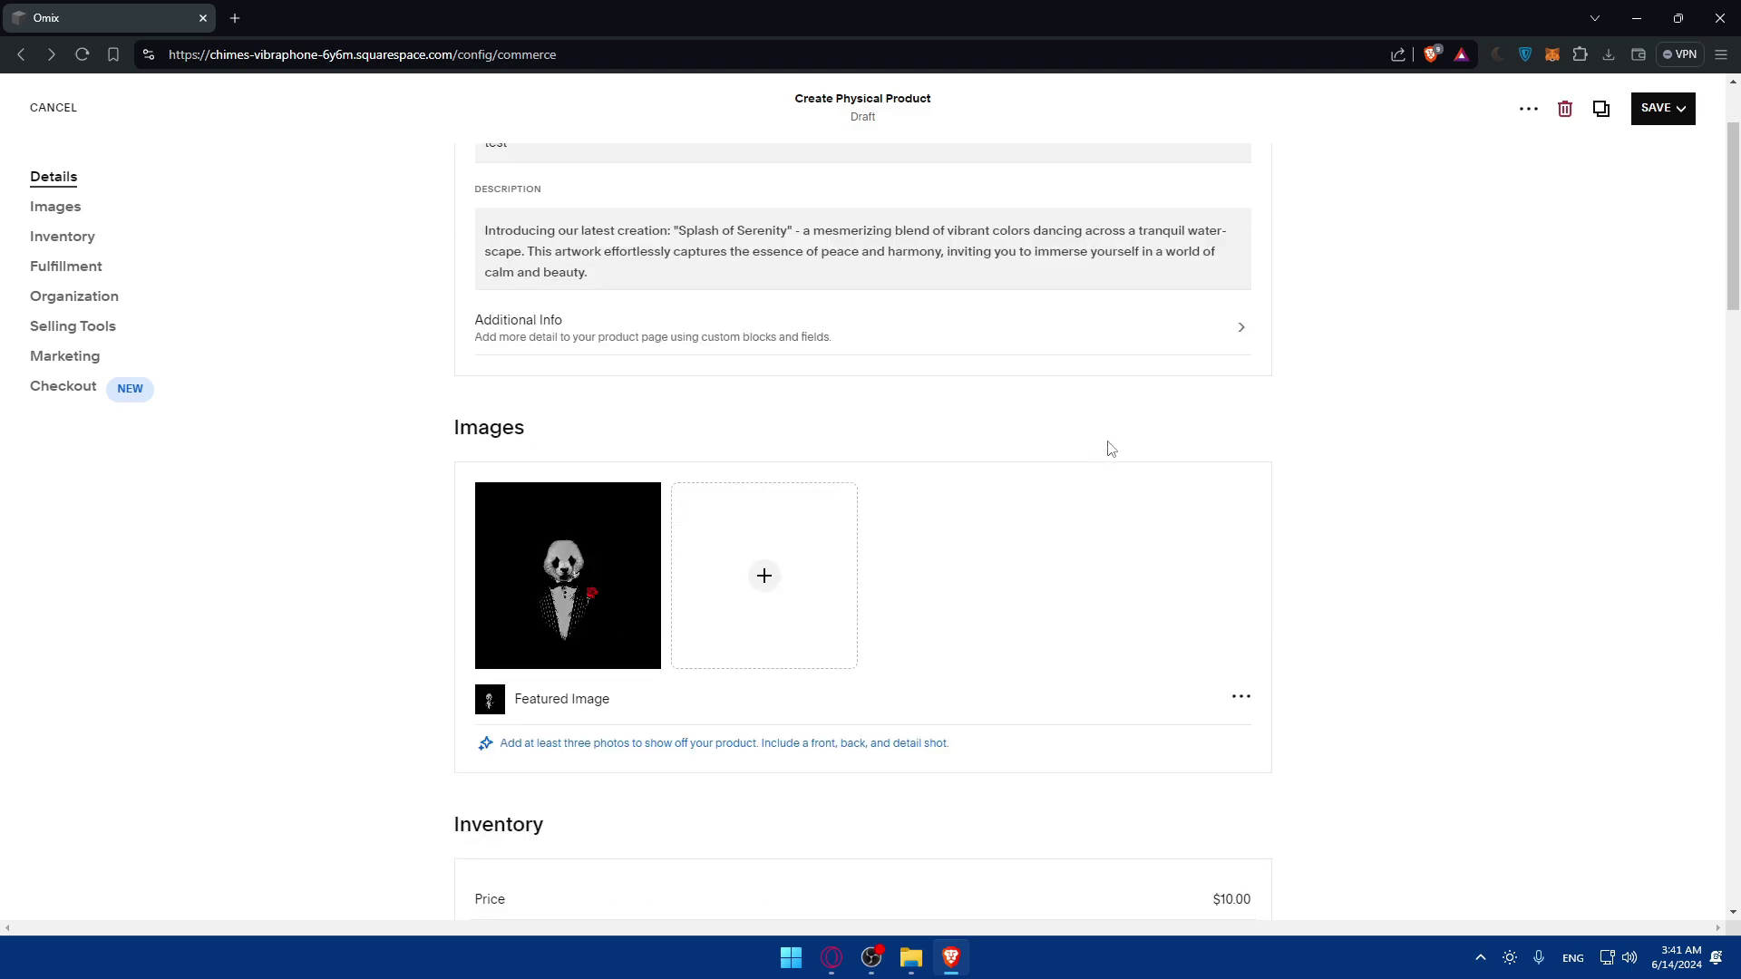
scroll(907, 462, "down", 3)
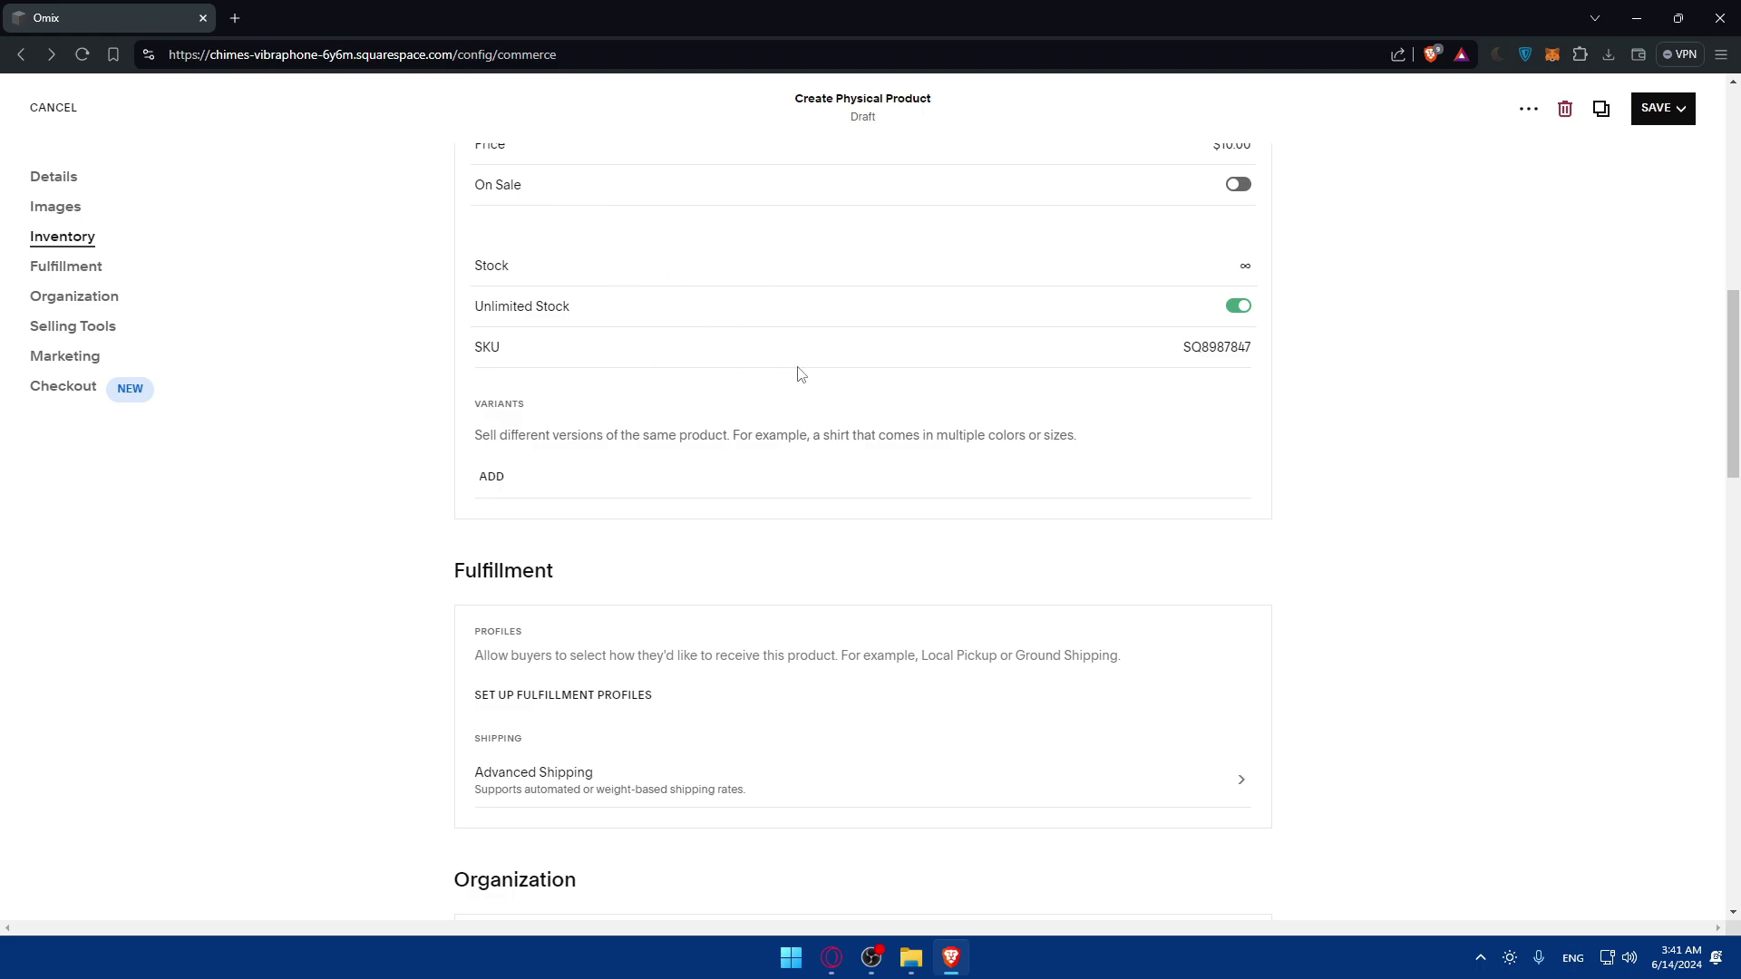
scroll(472, 399, "down", 2)
scroll(541, 390, "down", 2)
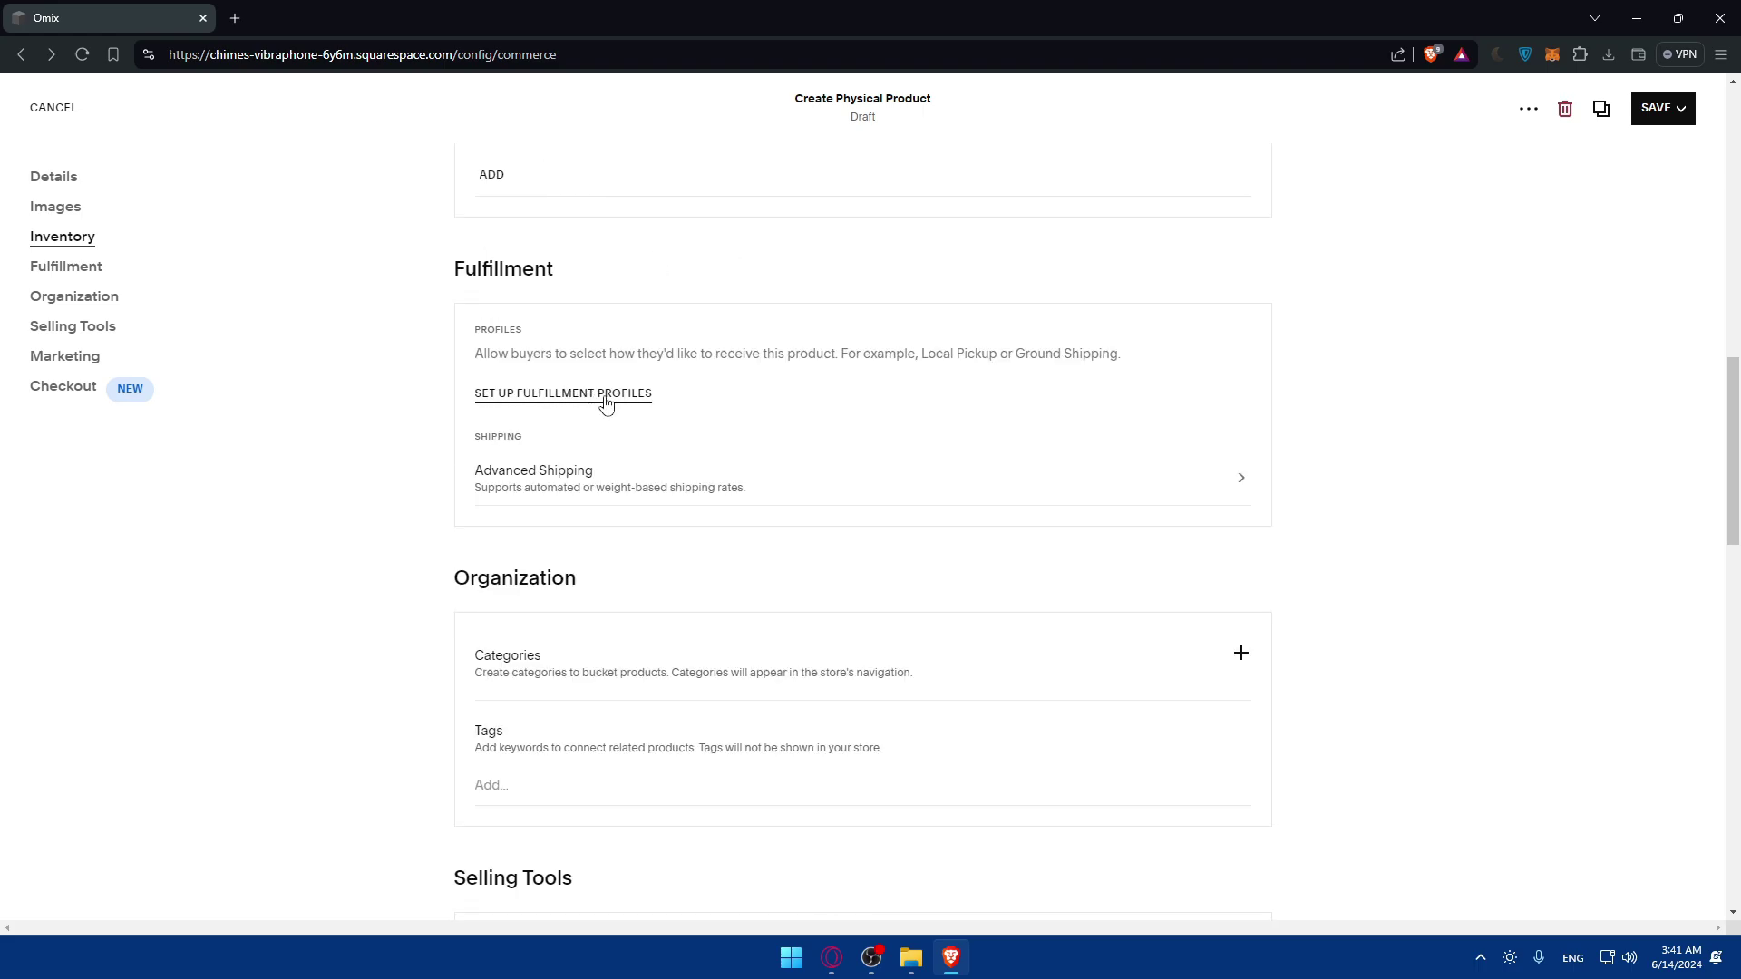
scroll(643, 415, "down", 2)
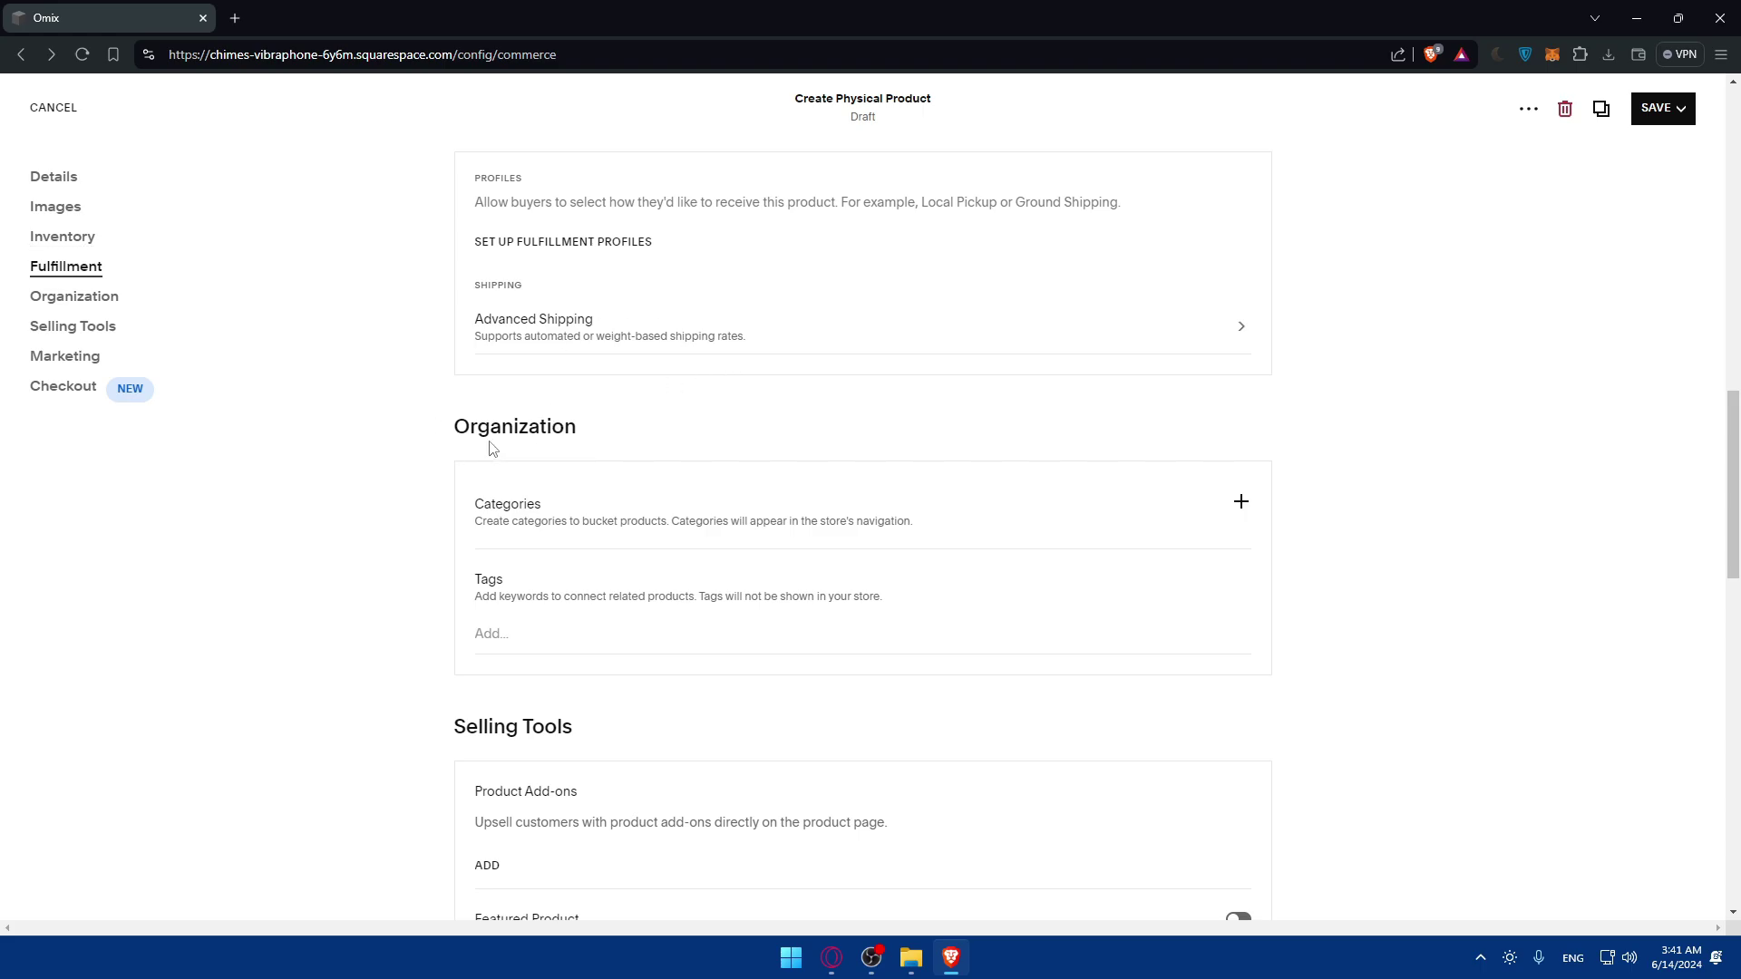
scroll(589, 430, "down", 4)
scroll(507, 410, "down", 4)
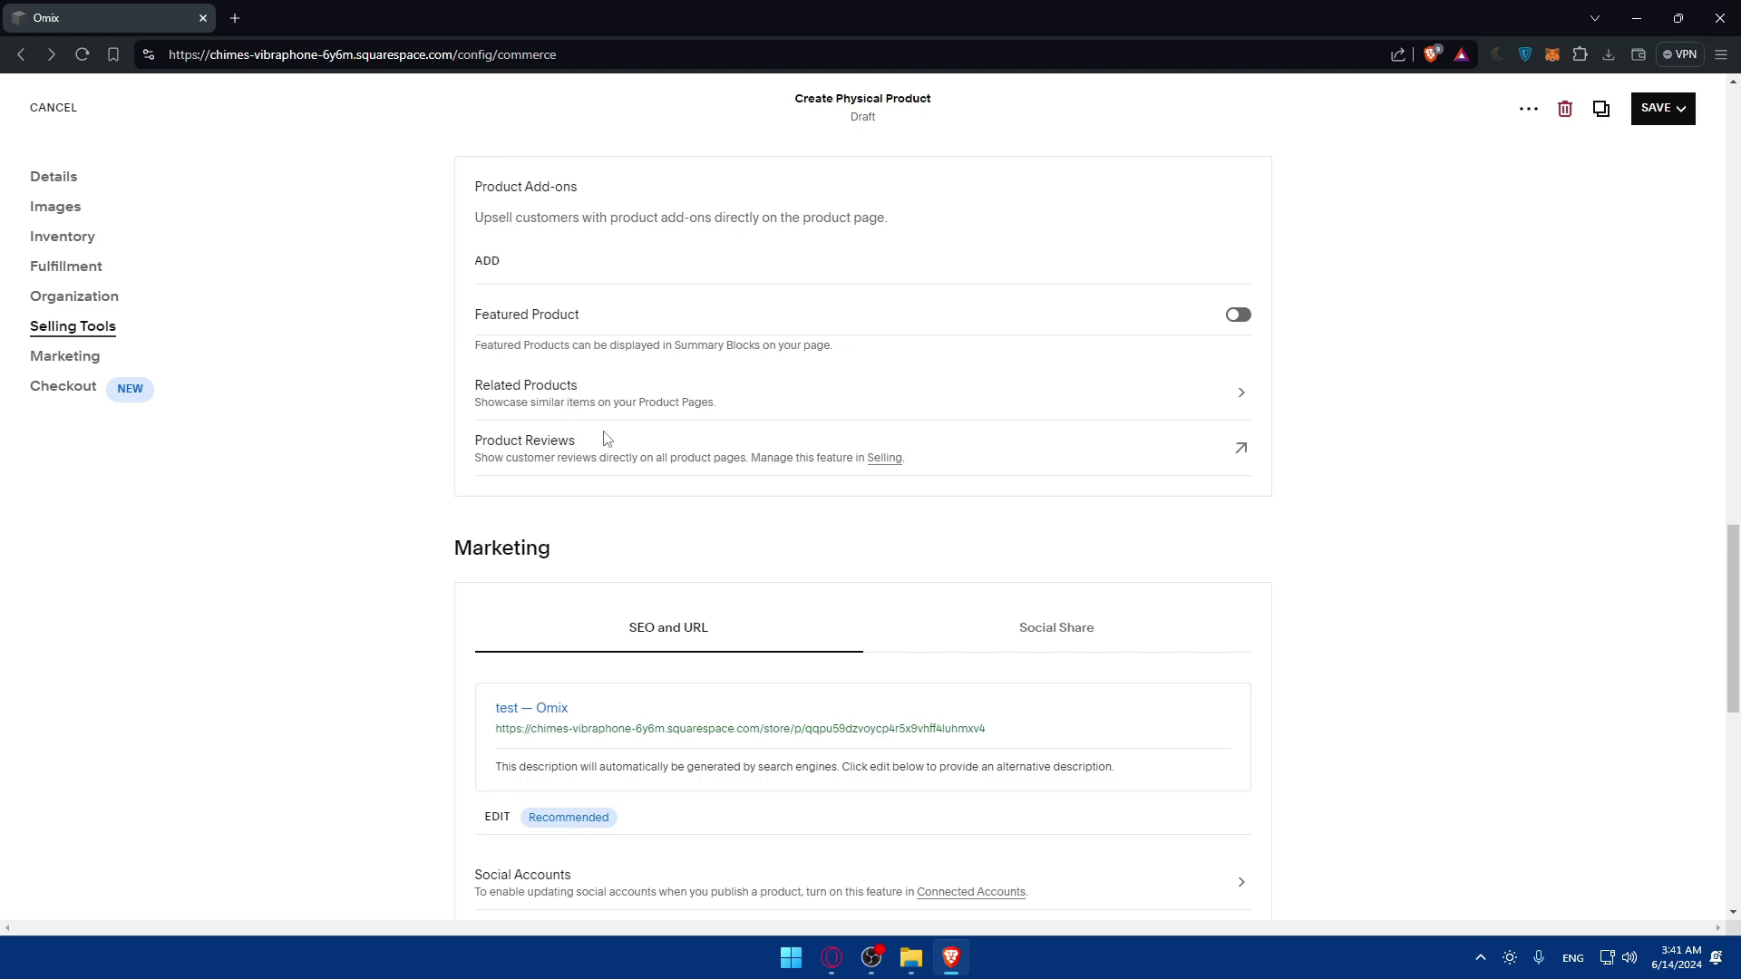
scroll(632, 456, "down", 4)
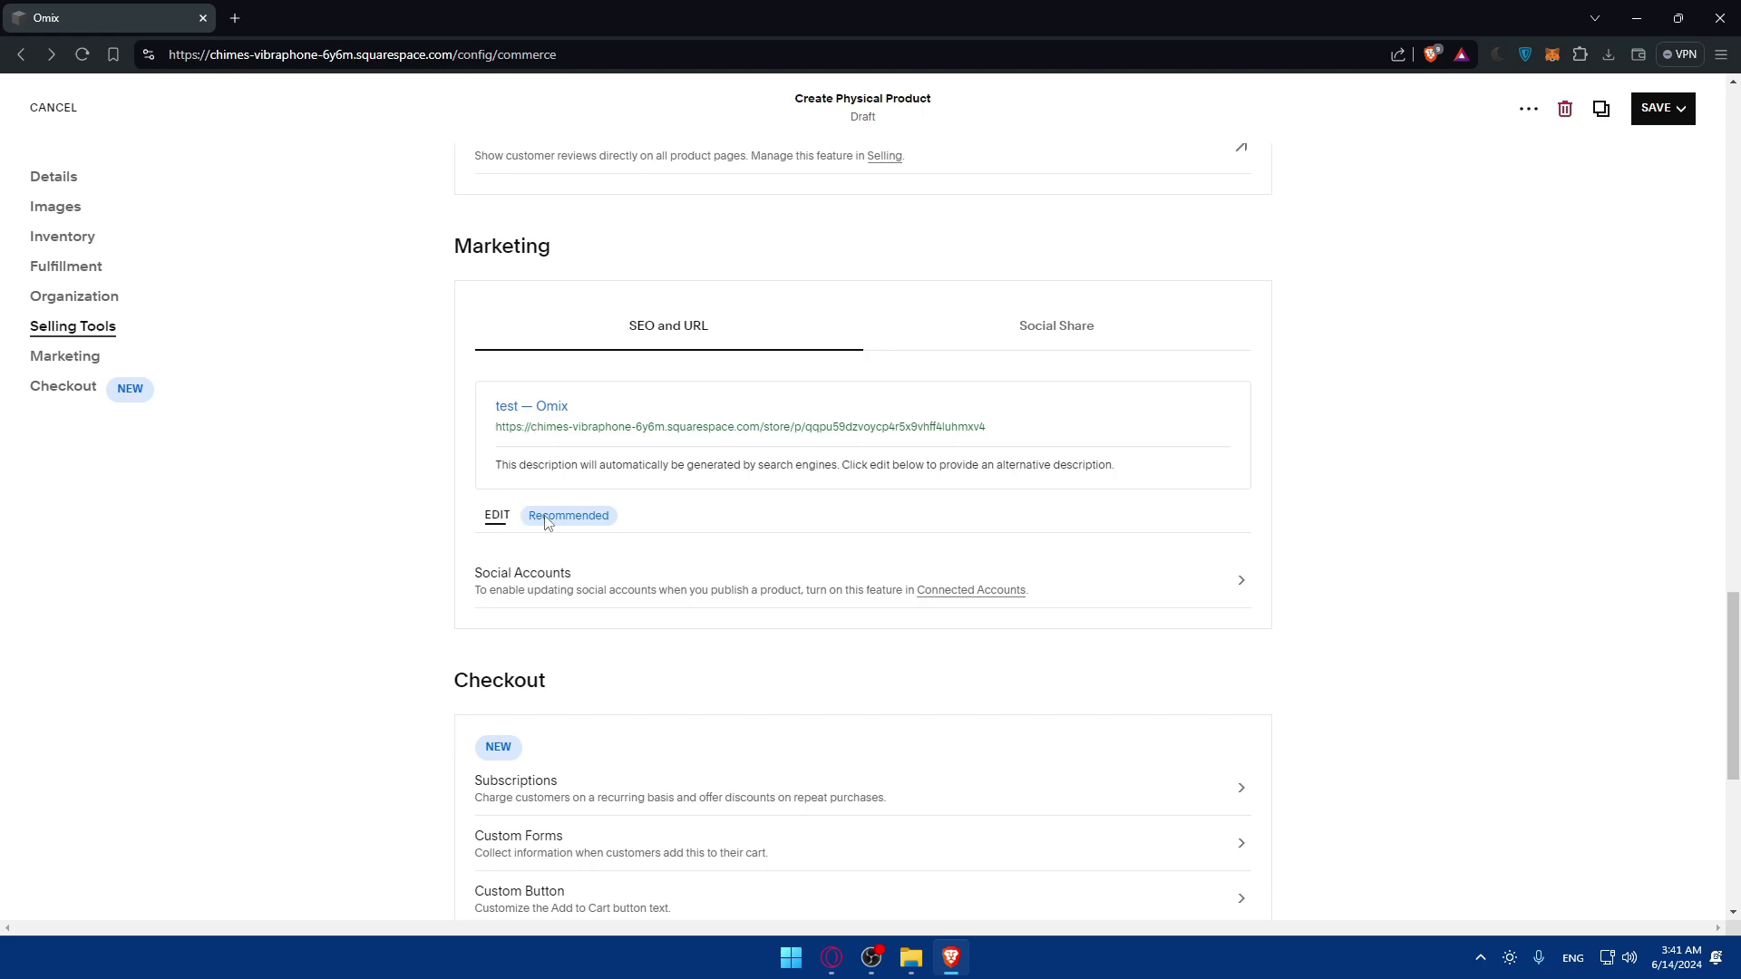
left_click(490, 517)
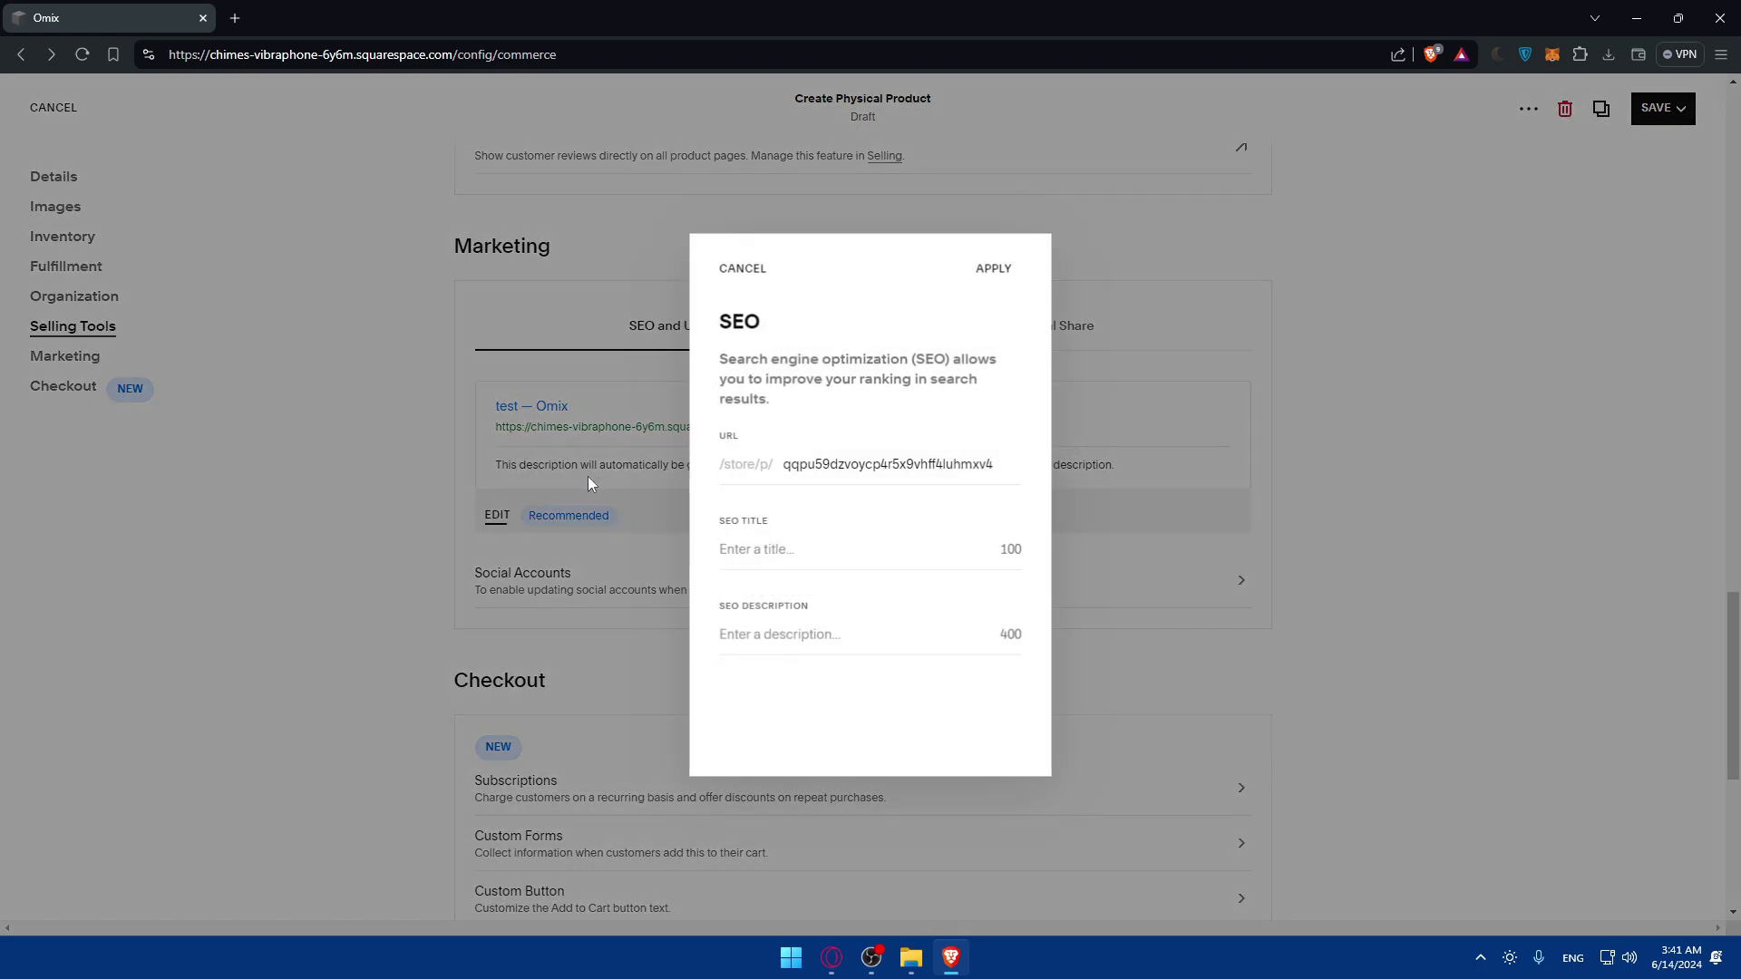
double_click(813, 463)
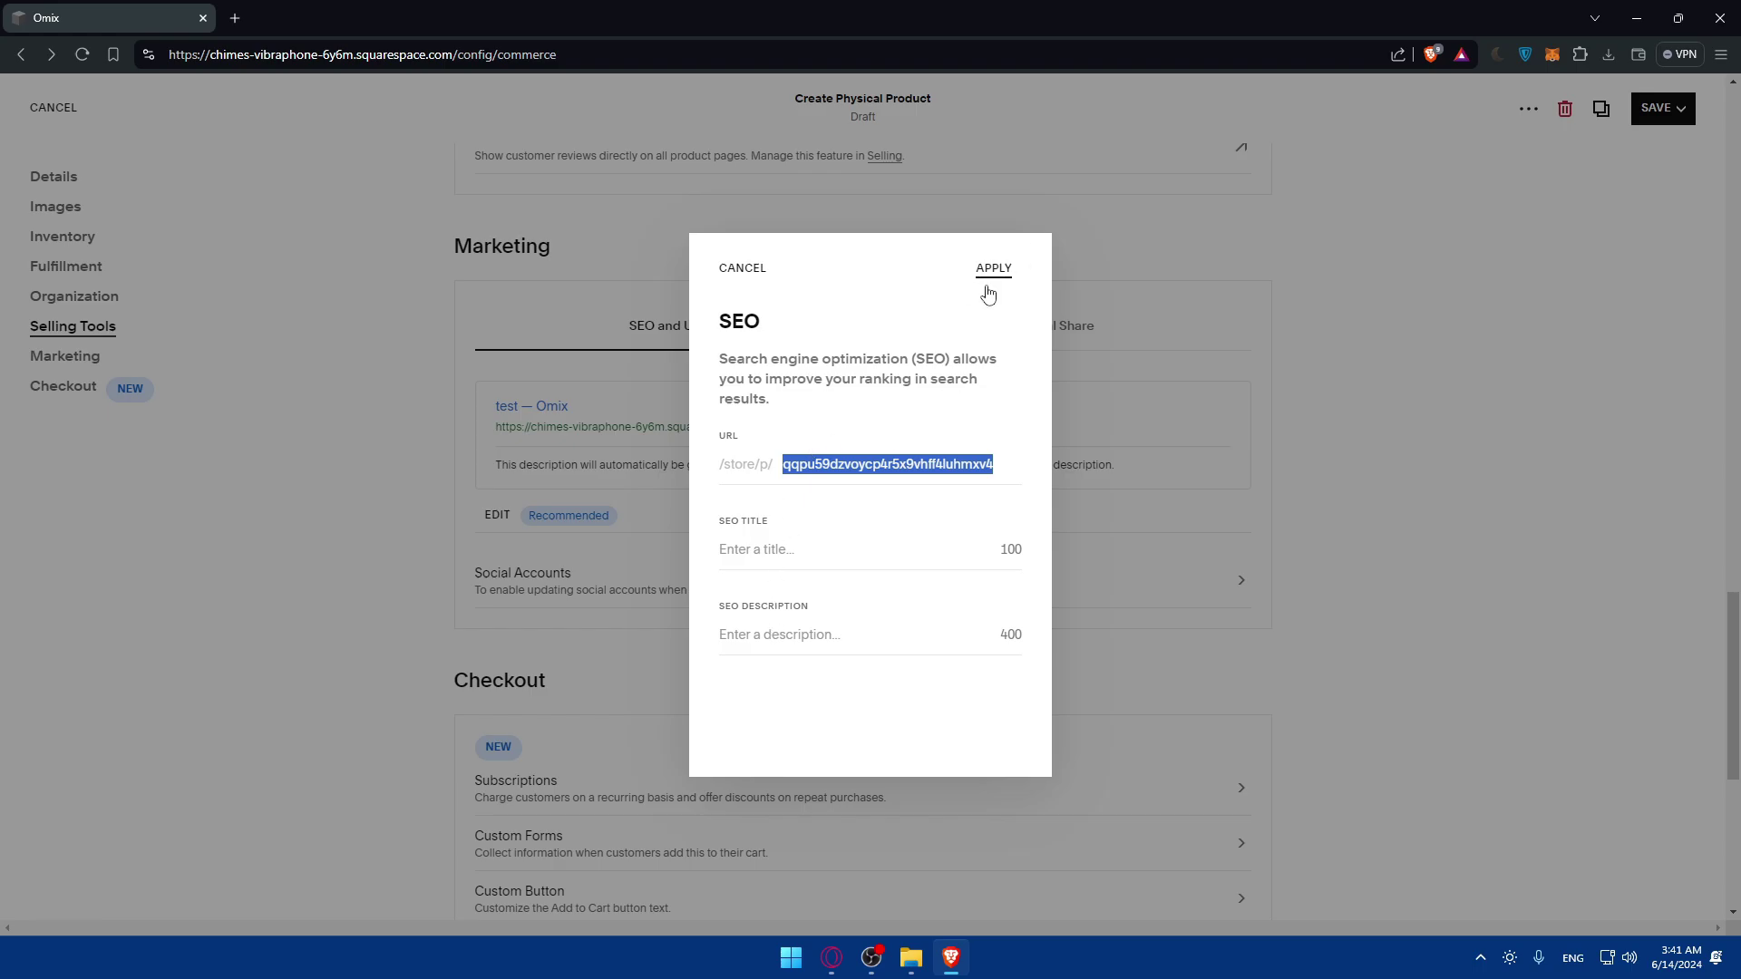
left_click(753, 269)
scroll(757, 276, "down", 3)
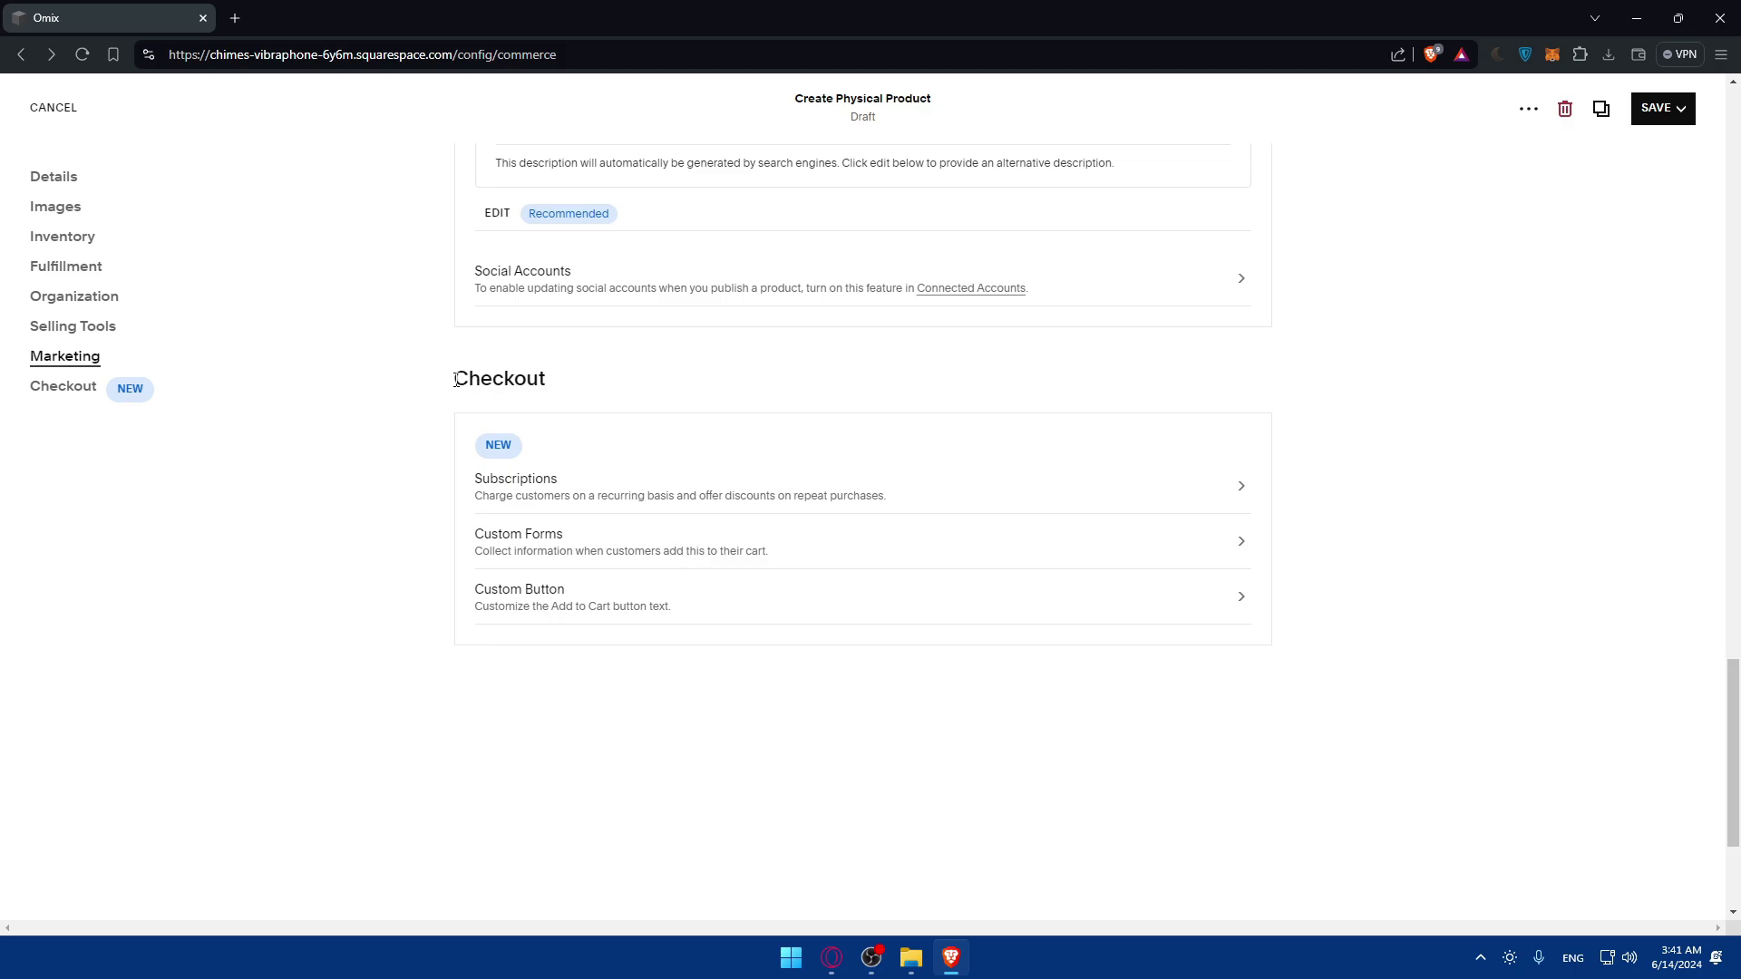
left_click_drag(456, 381, 651, 372)
Open the product's subscription settings and choose Subscription only.
left_click(399, 485)
left_click(657, 505)
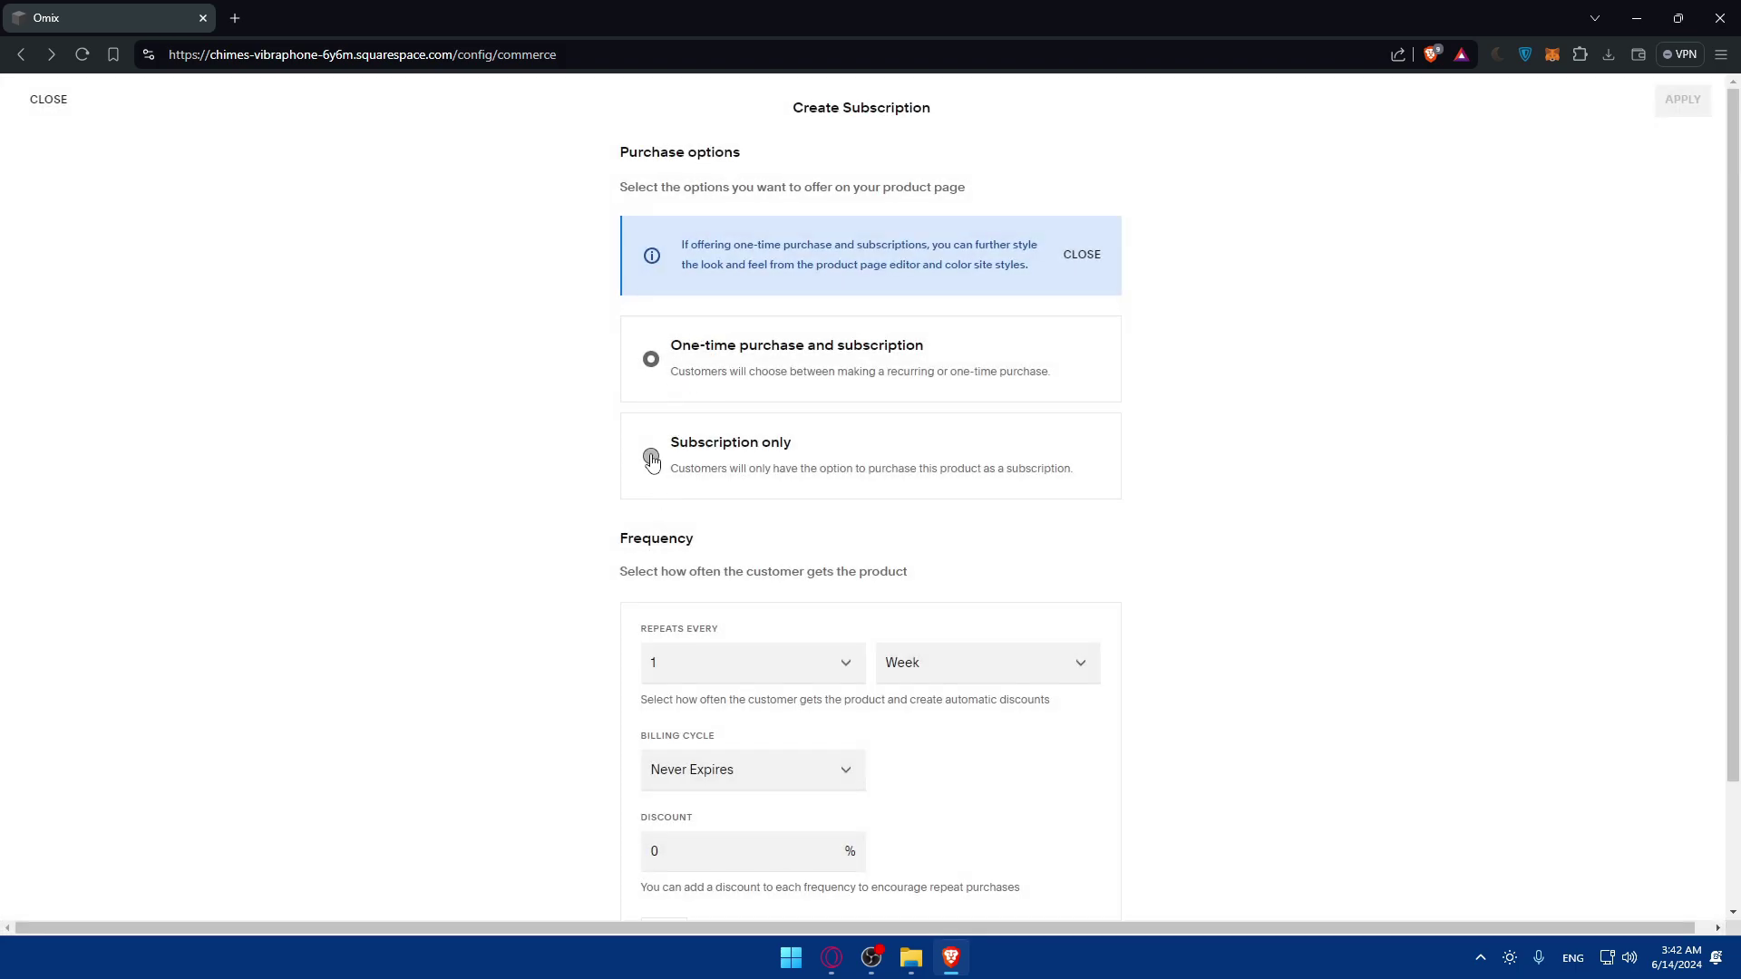
left_click(651, 455)
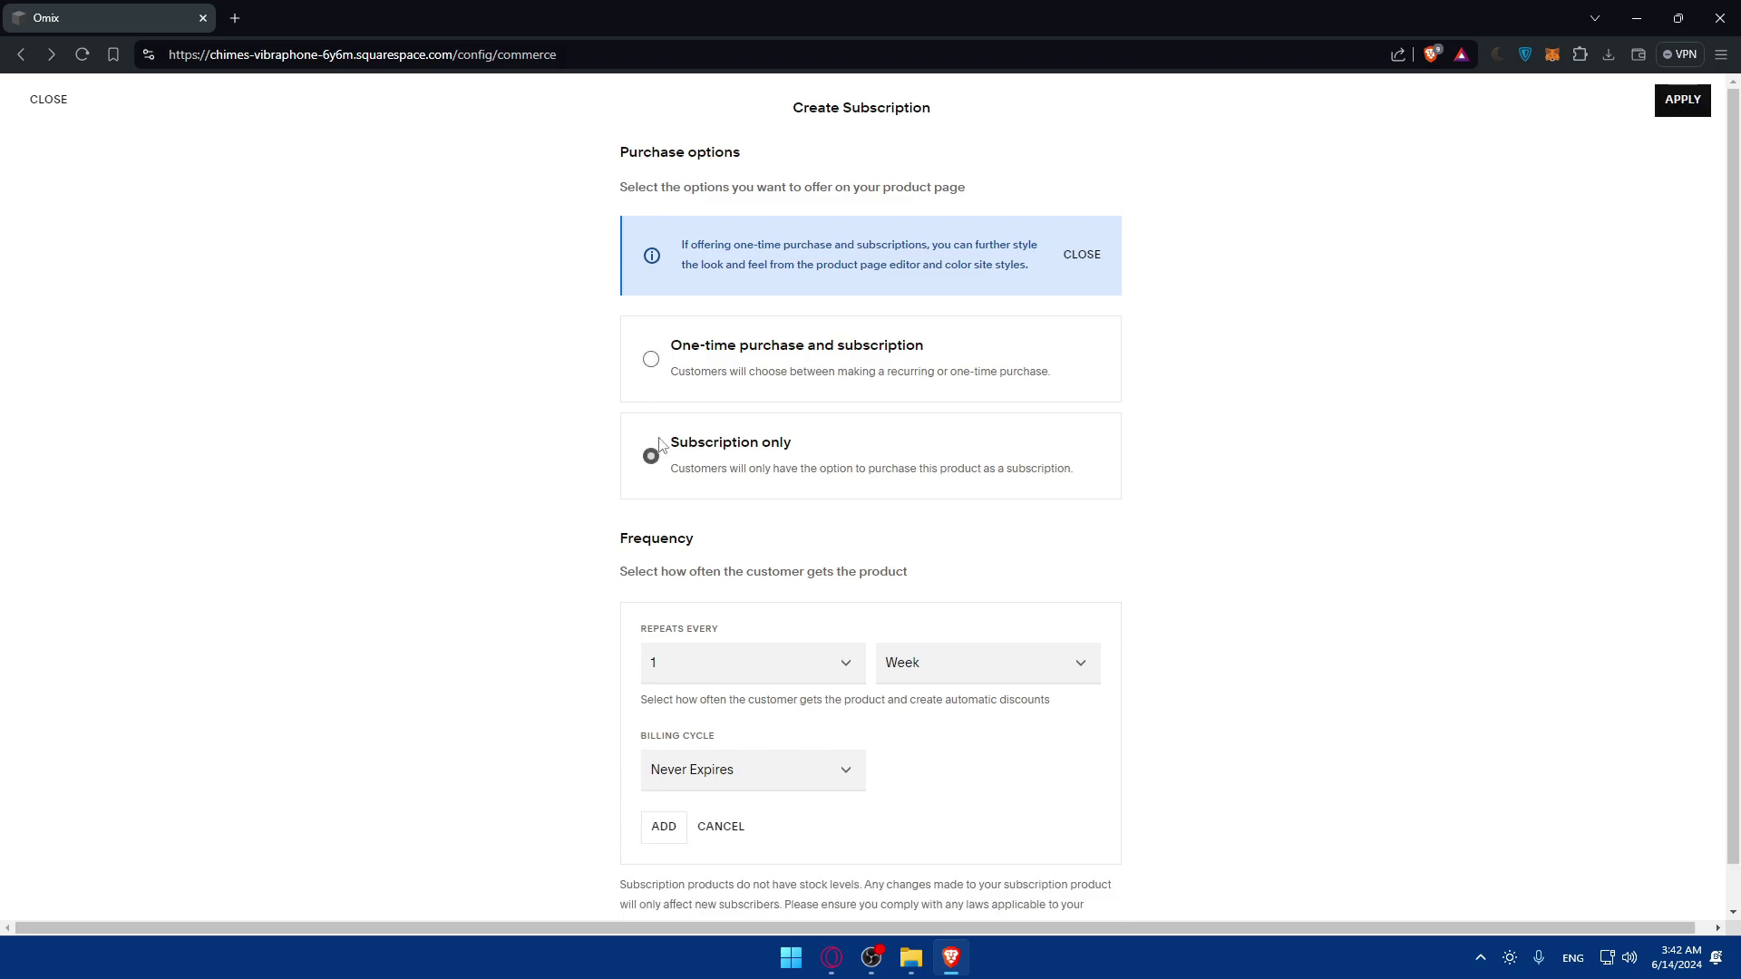
scroll(663, 369, "down", 1)
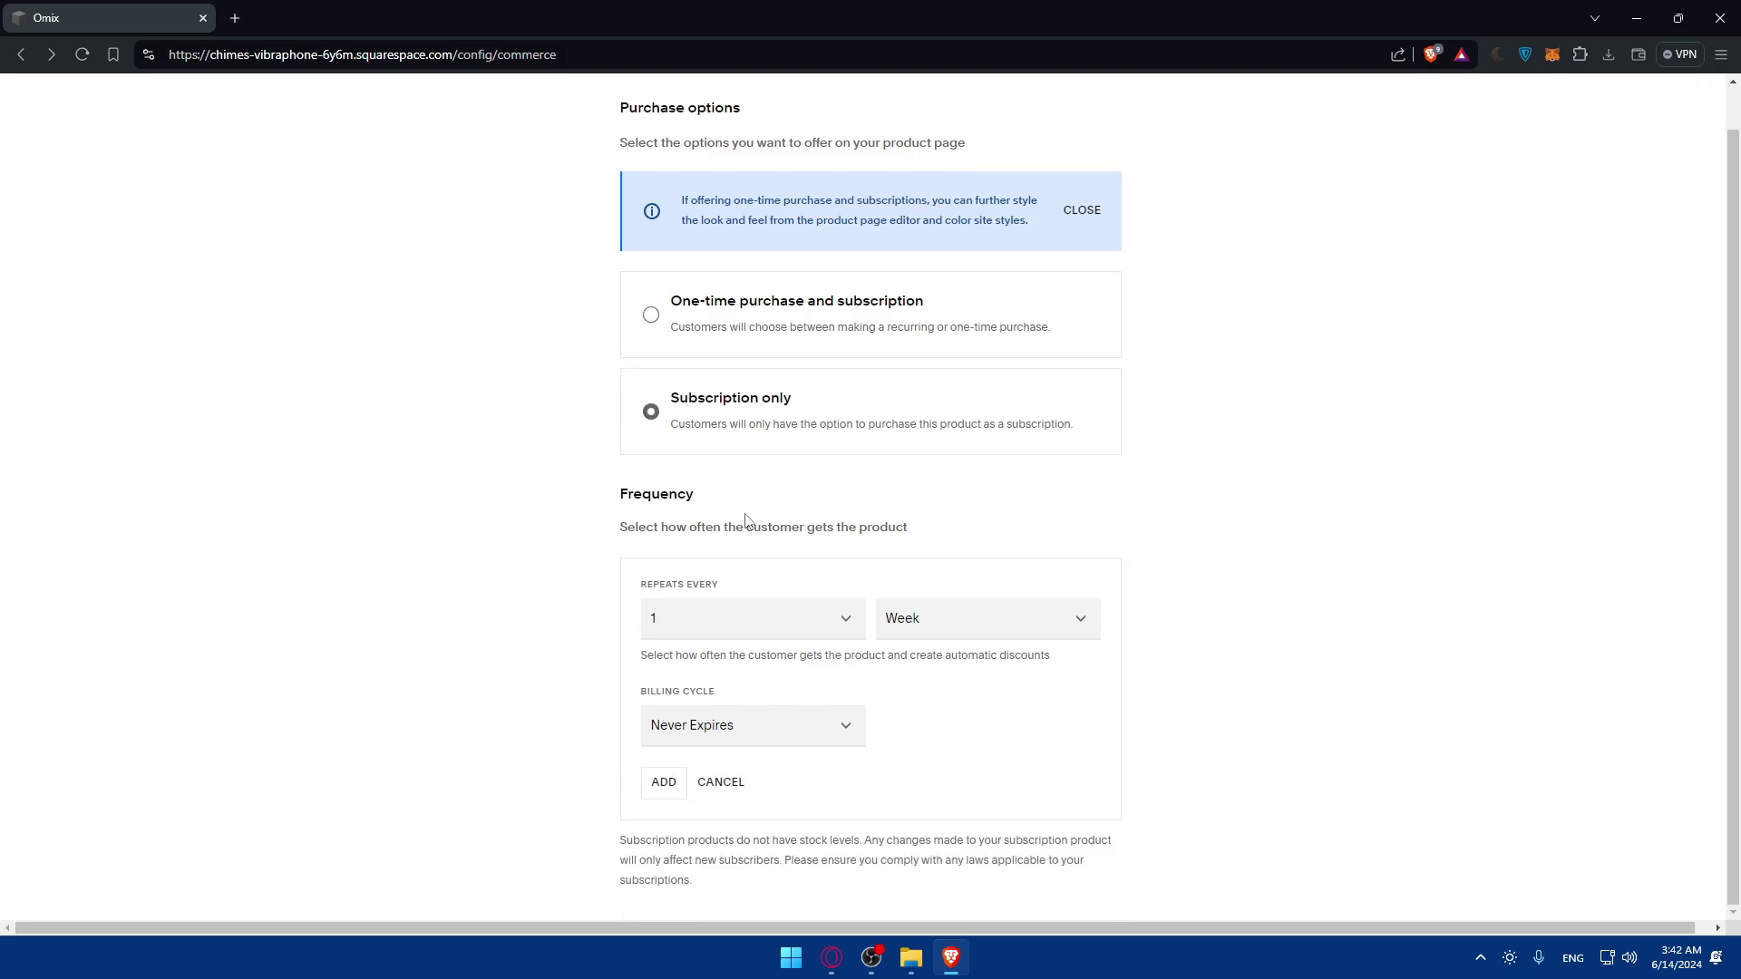
left_click_drag(732, 505, 519, 489)
Add a frequency that repeats every 5 Months and never expires.
left_click(766, 631)
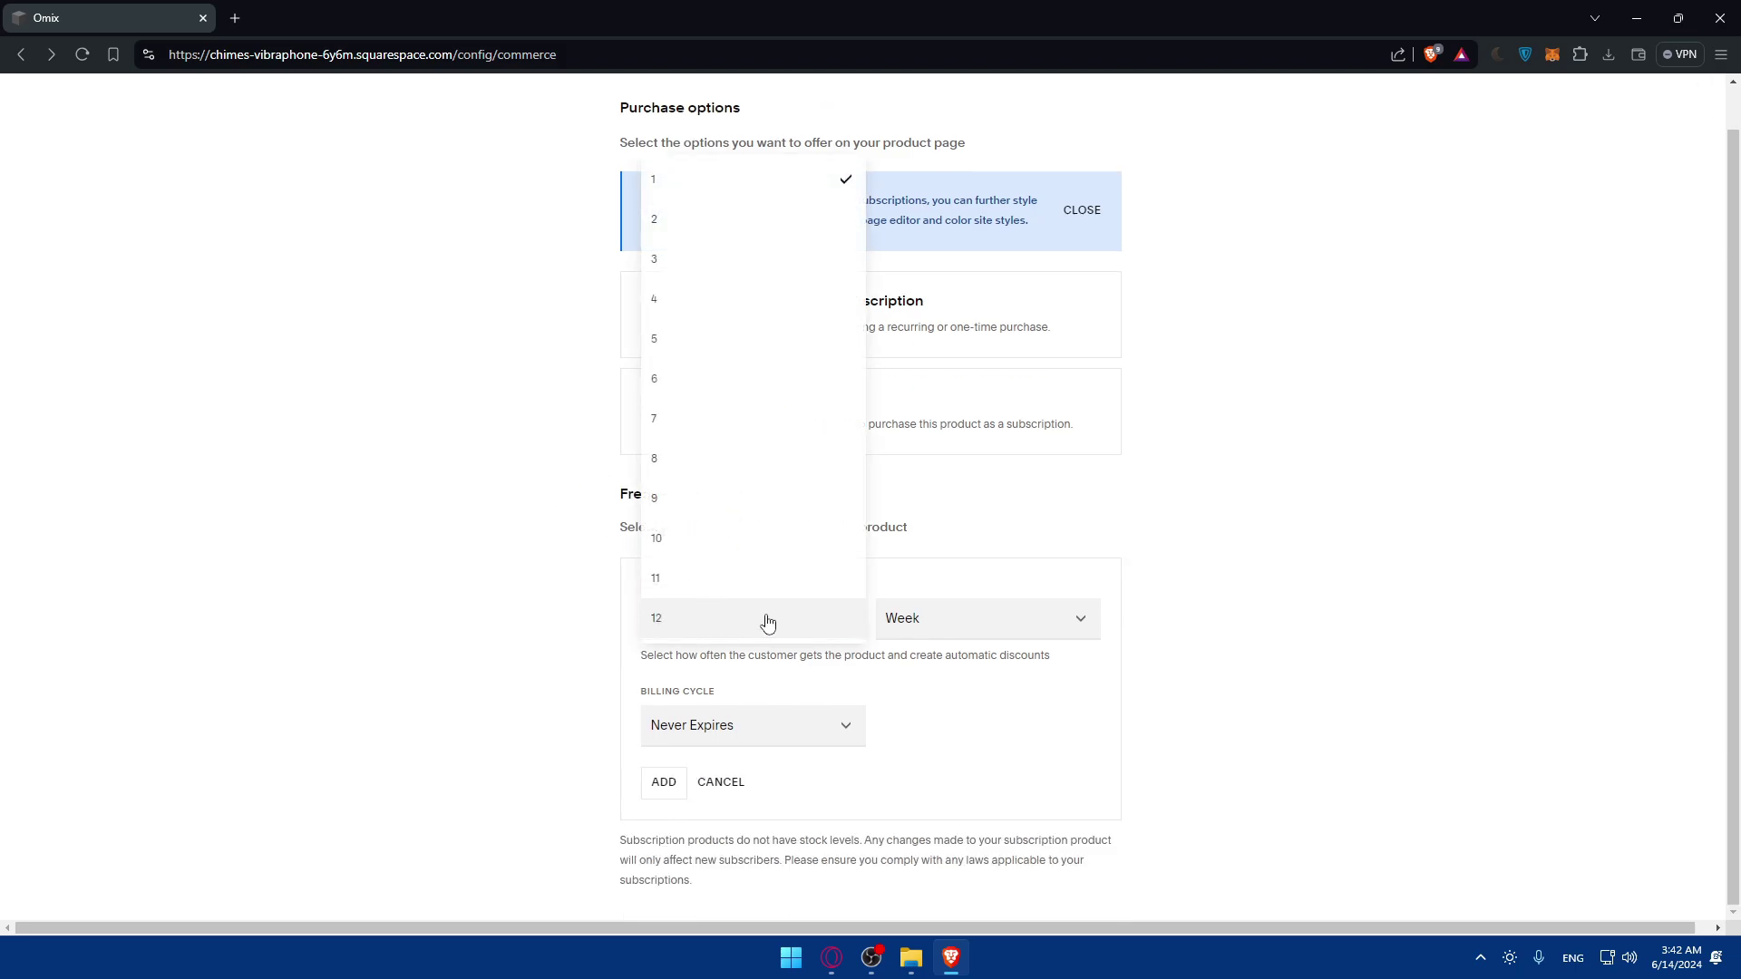
left_click(697, 339)
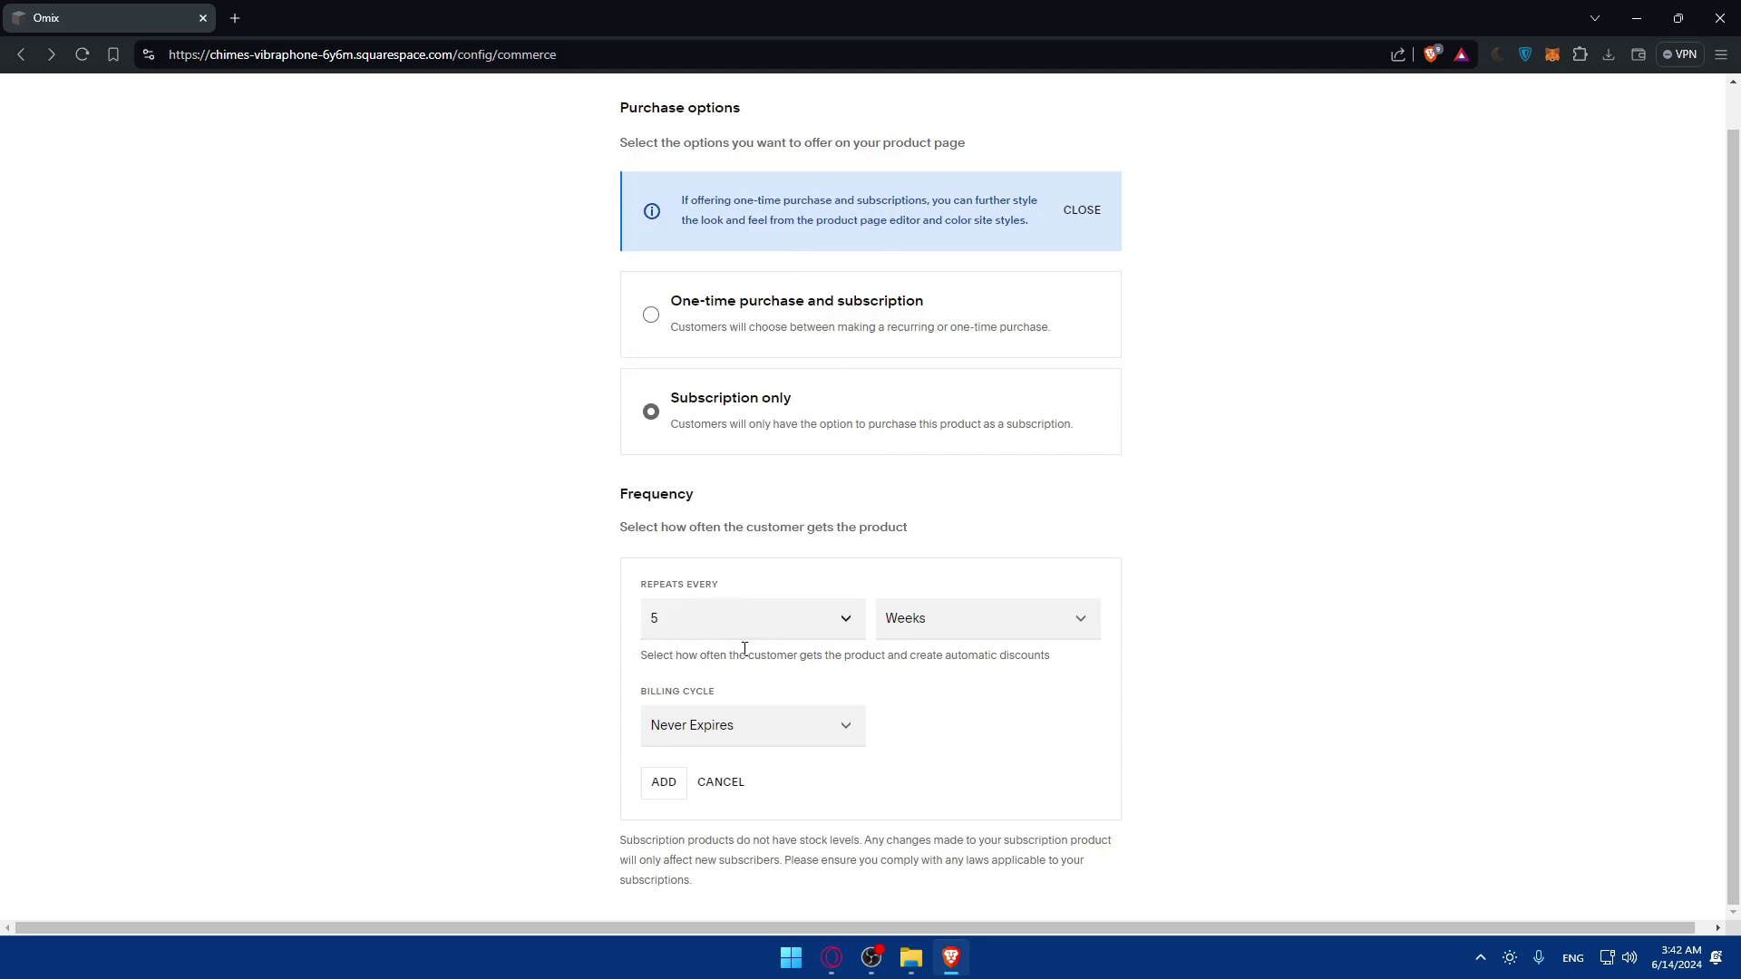
left_click(990, 626)
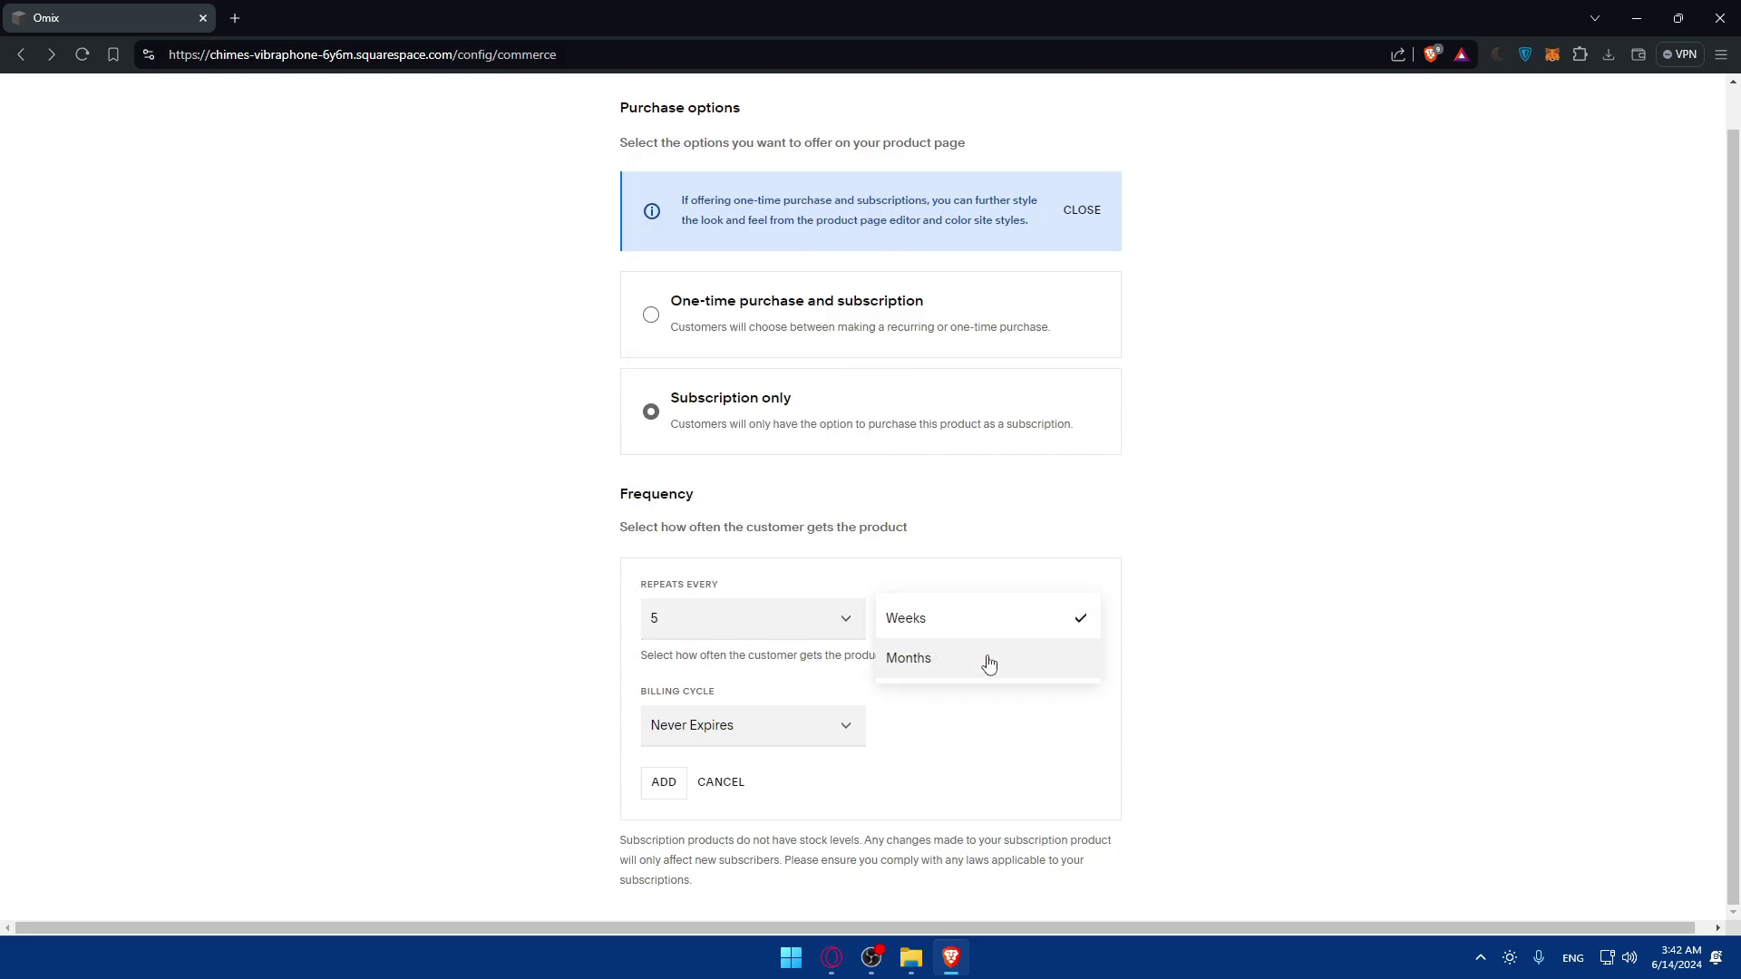
left_click(992, 660)
left_click(841, 727)
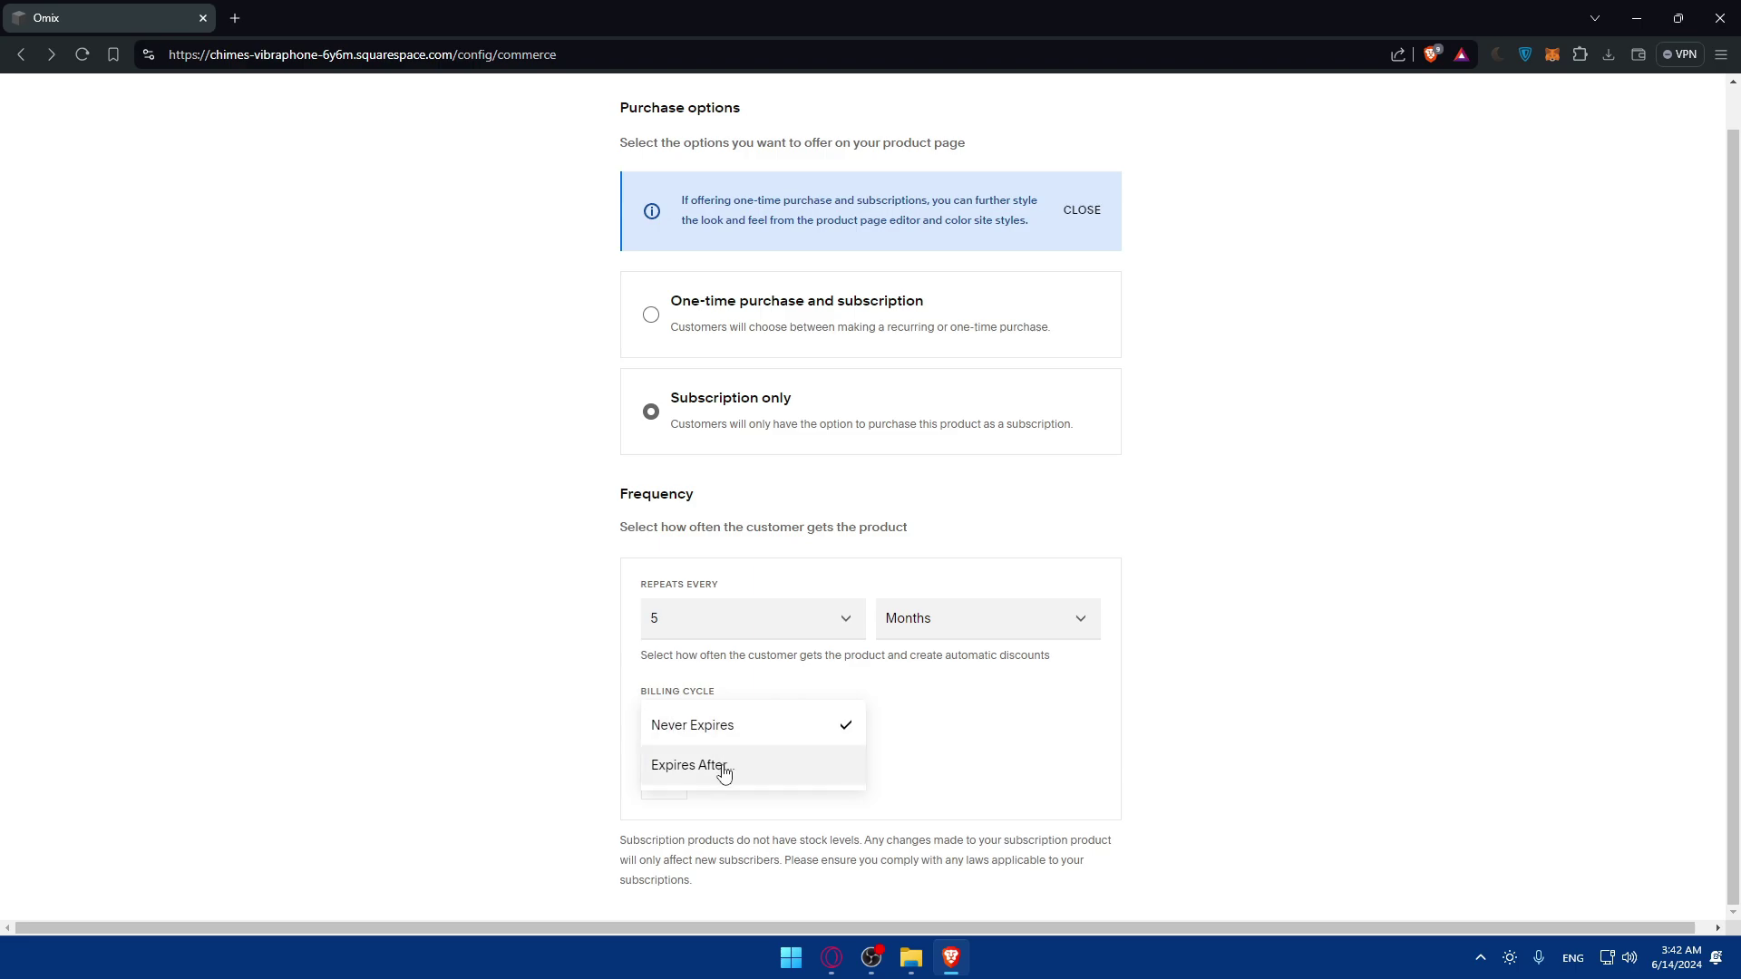
left_click(809, 741)
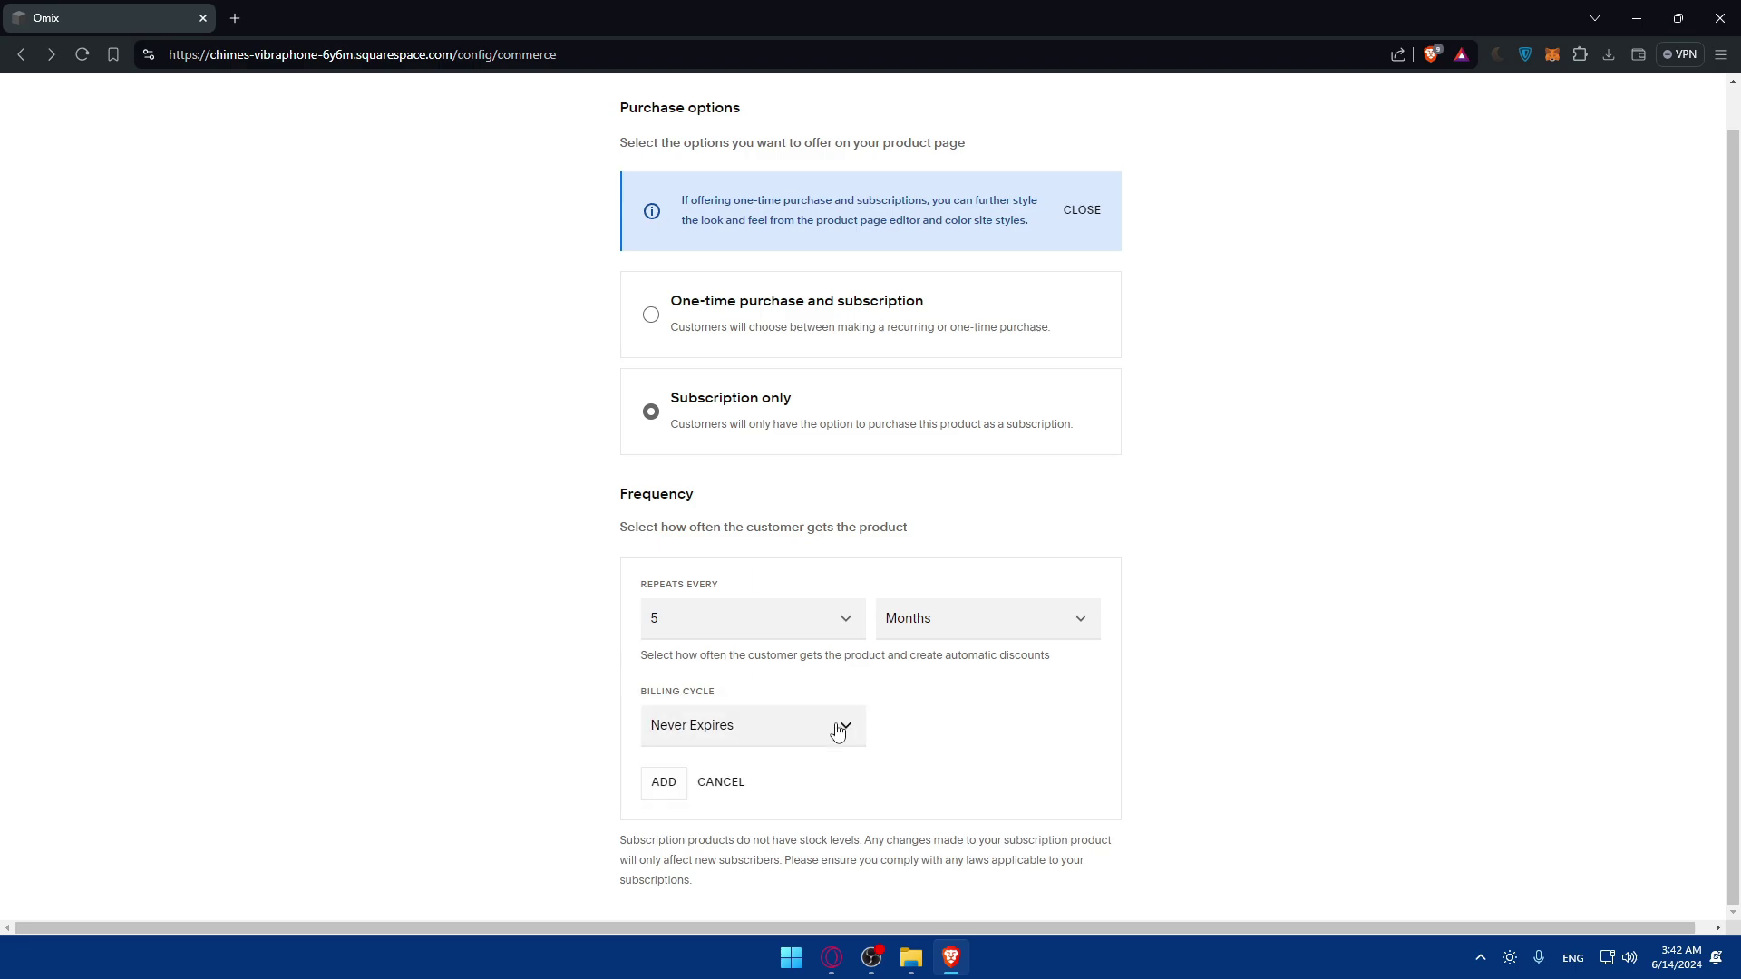
left_click(662, 781)
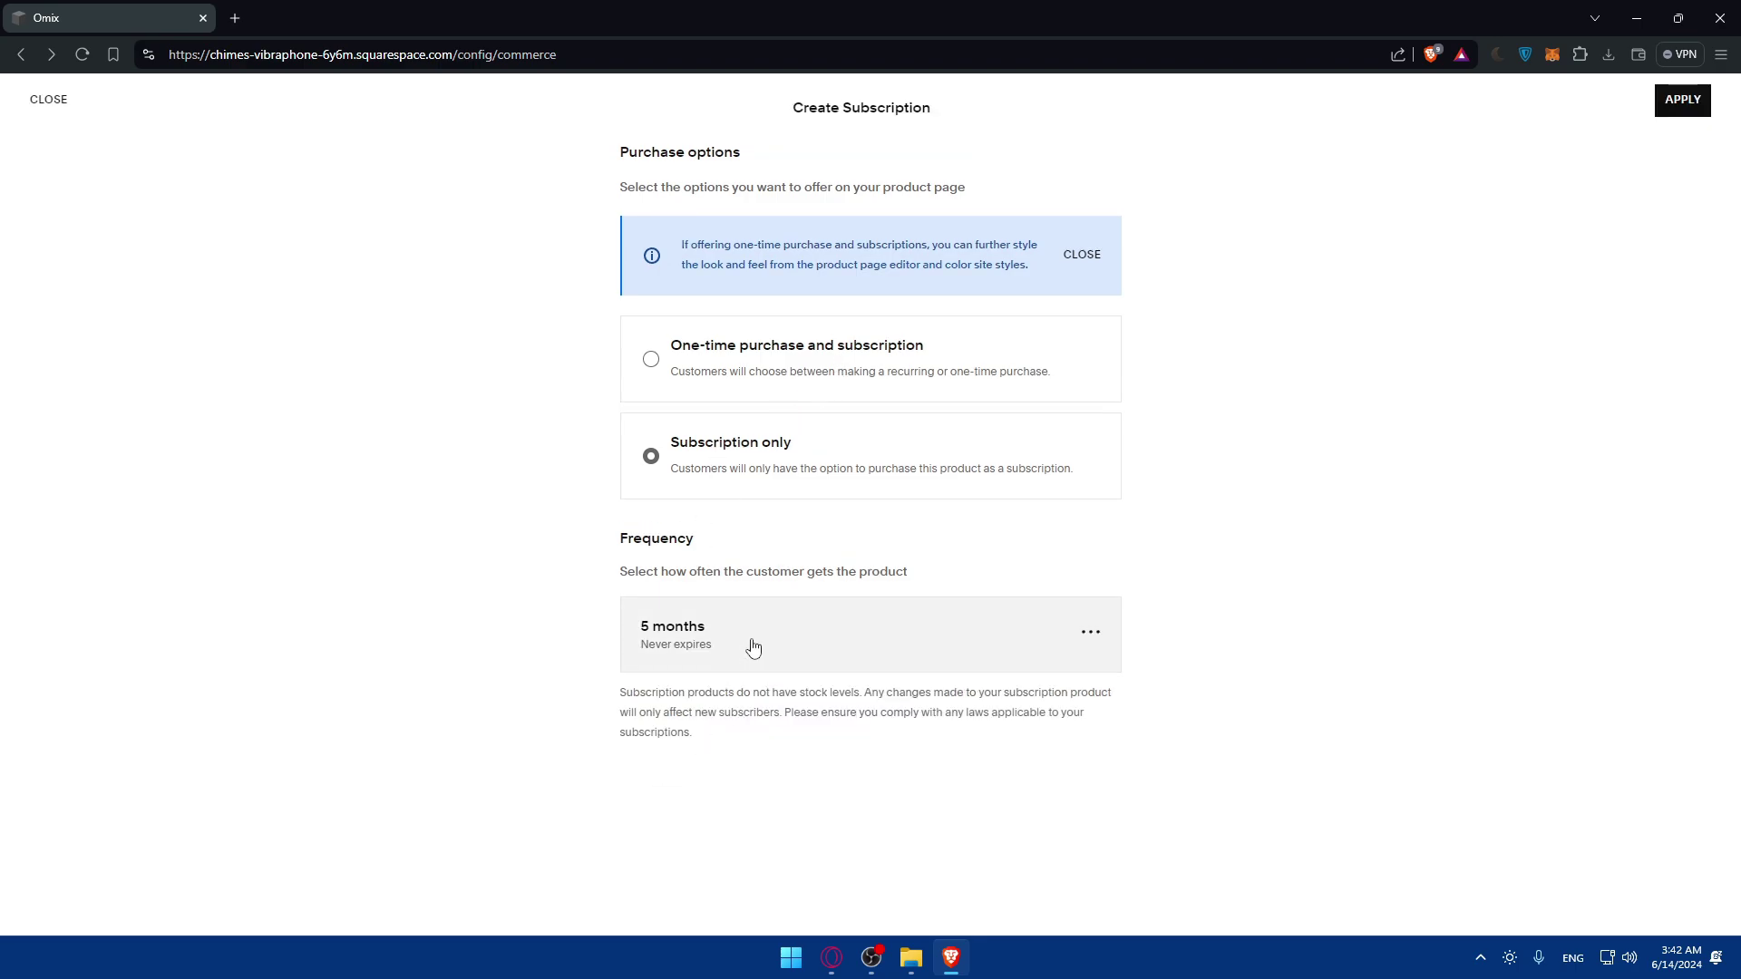
Reopen the 5-month frequency and switch to One-time purchase and subscription.
left_click(753, 642)
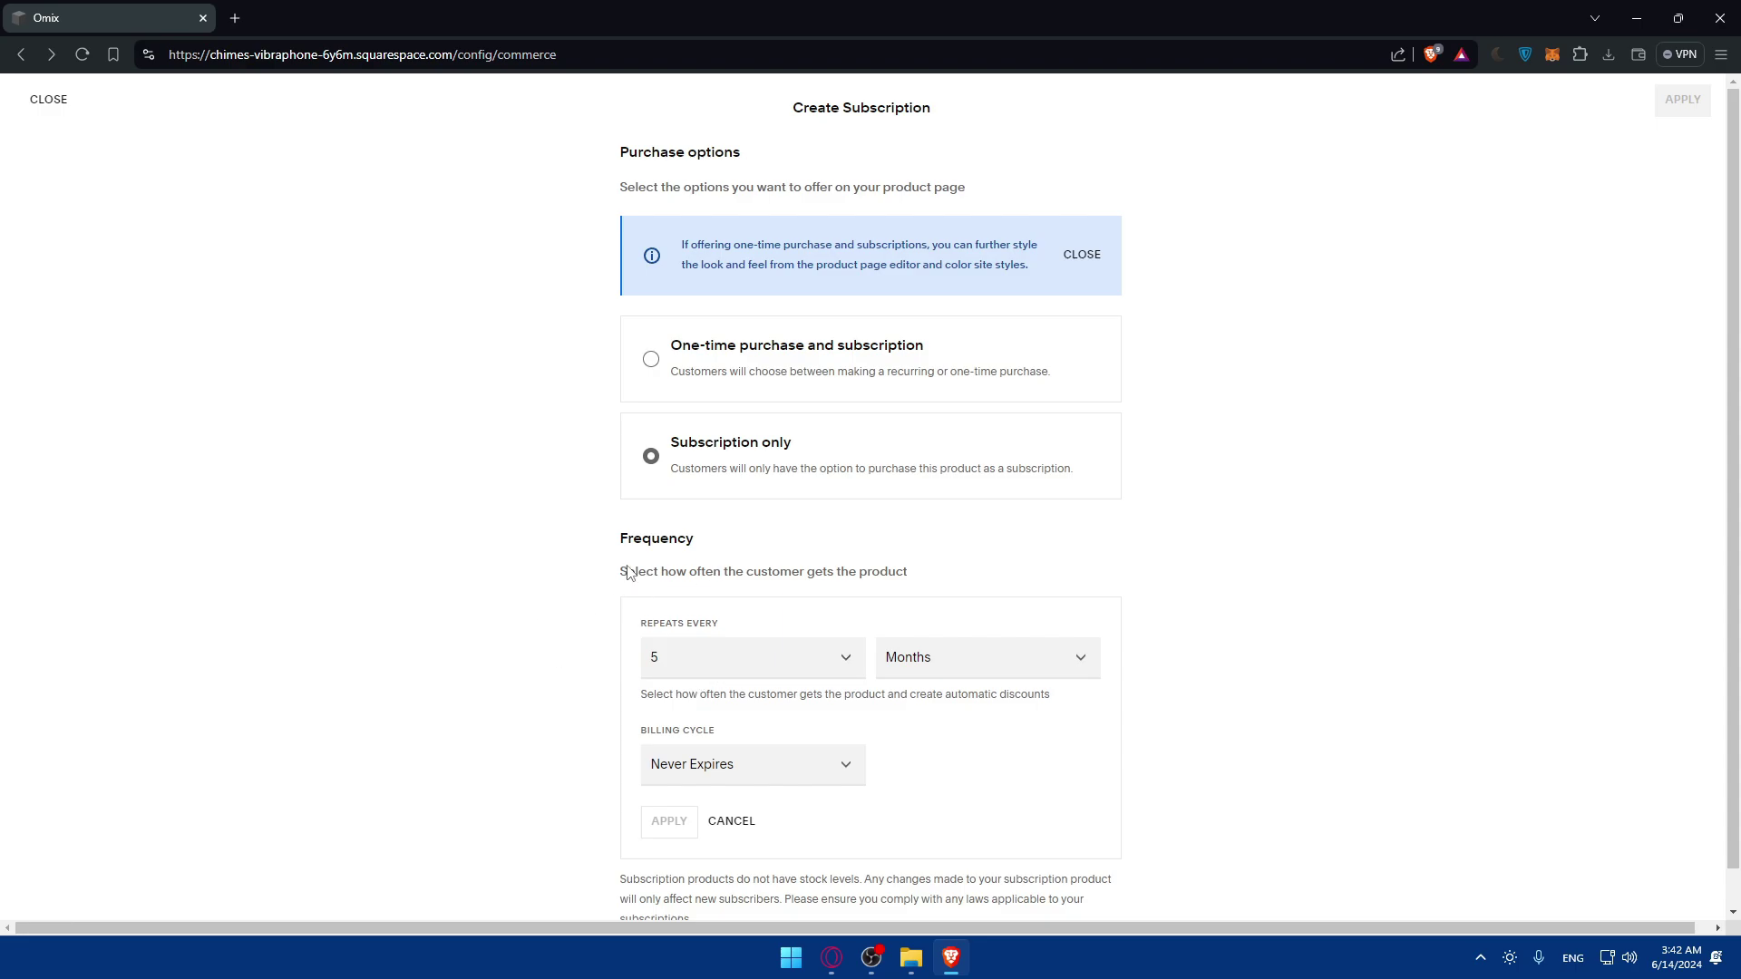
scroll(805, 525, "down", 1)
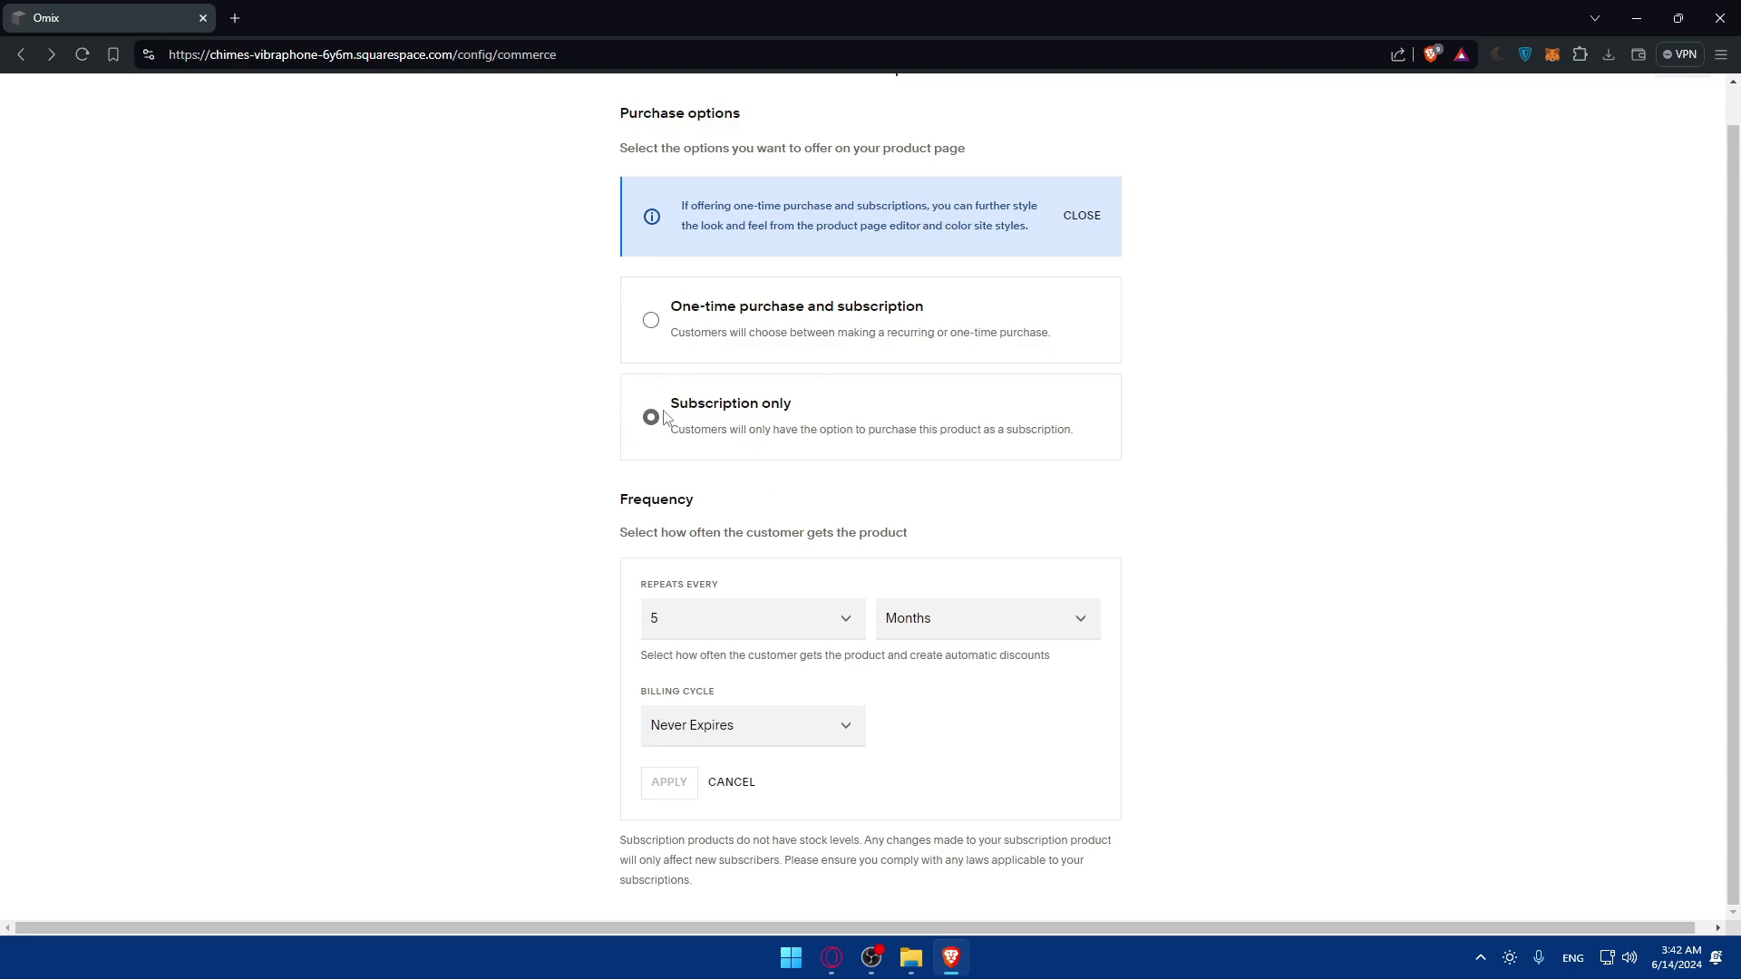
left_click(671, 321)
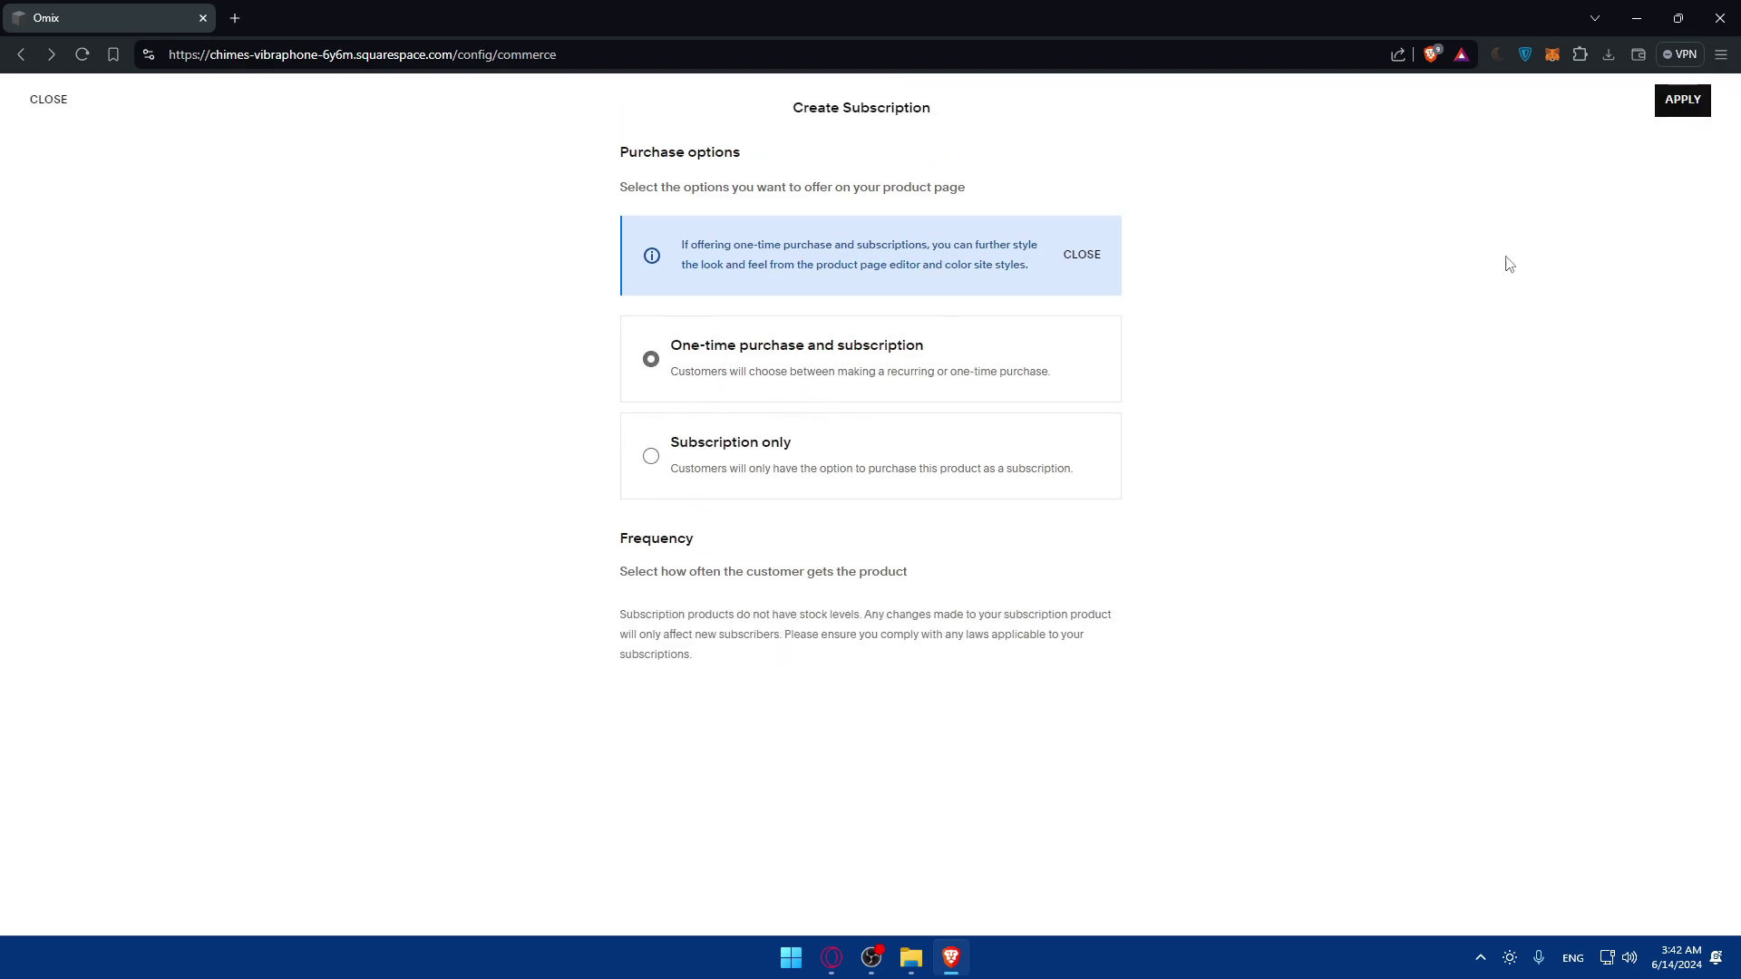
Switch back to Subscription only, then save the product and close the editor.
left_click(730, 453)
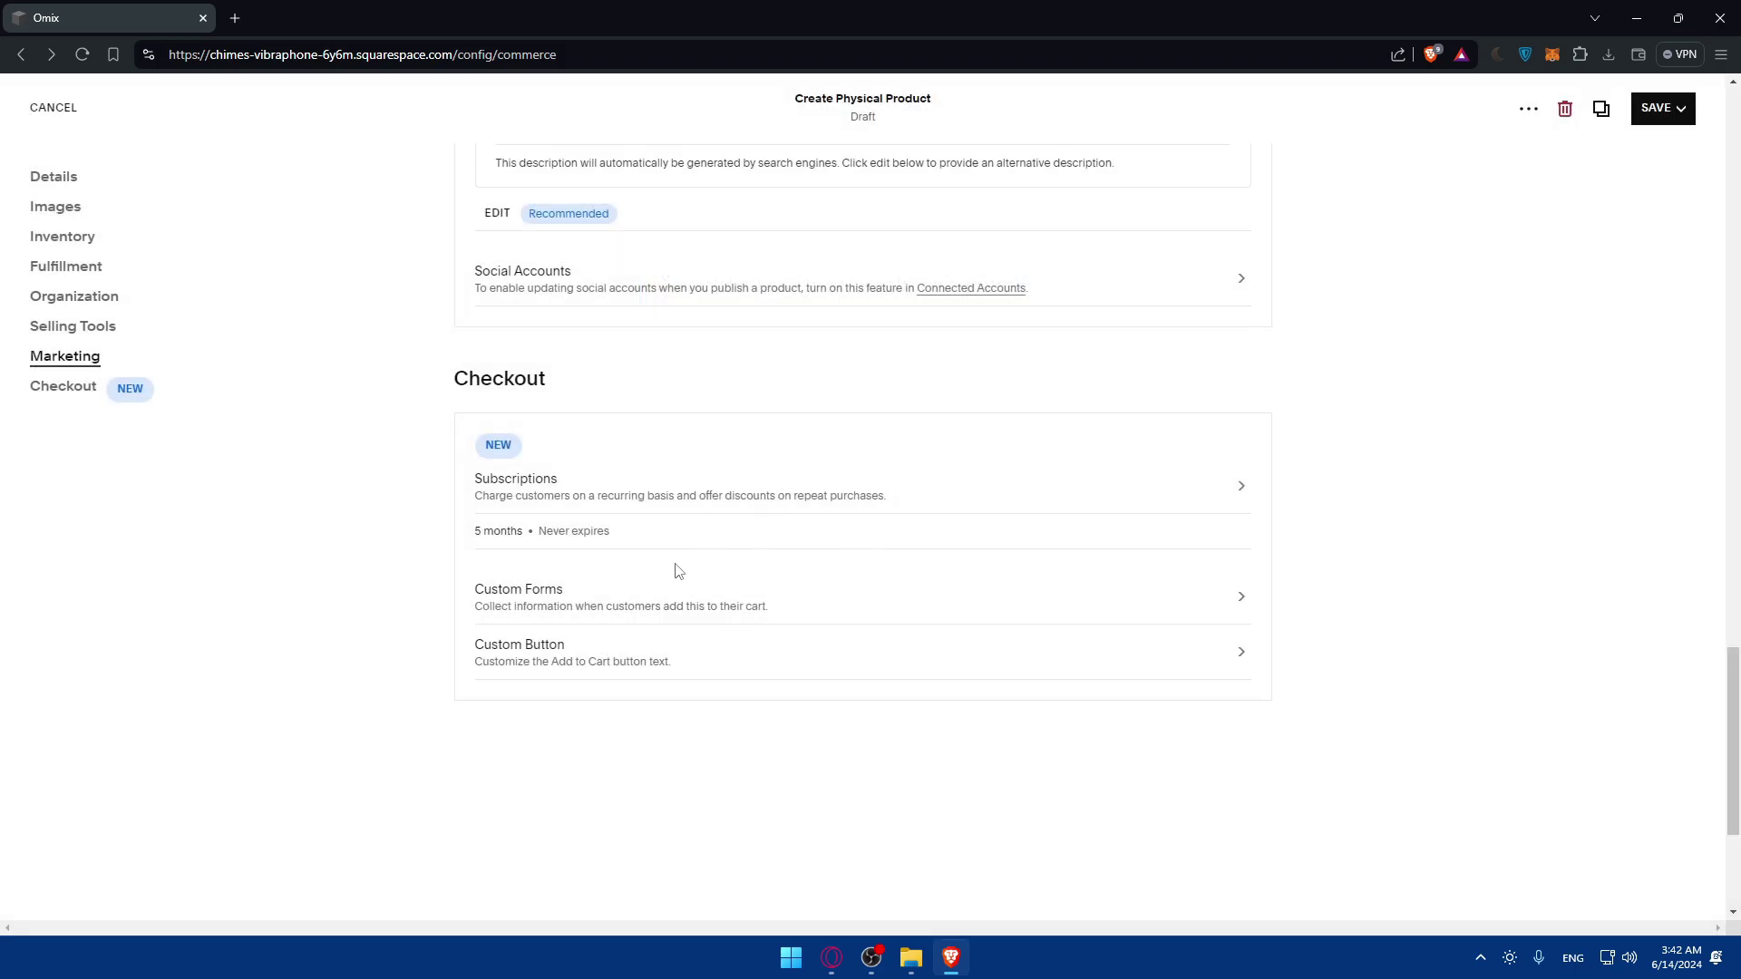
left_click(1679, 111)
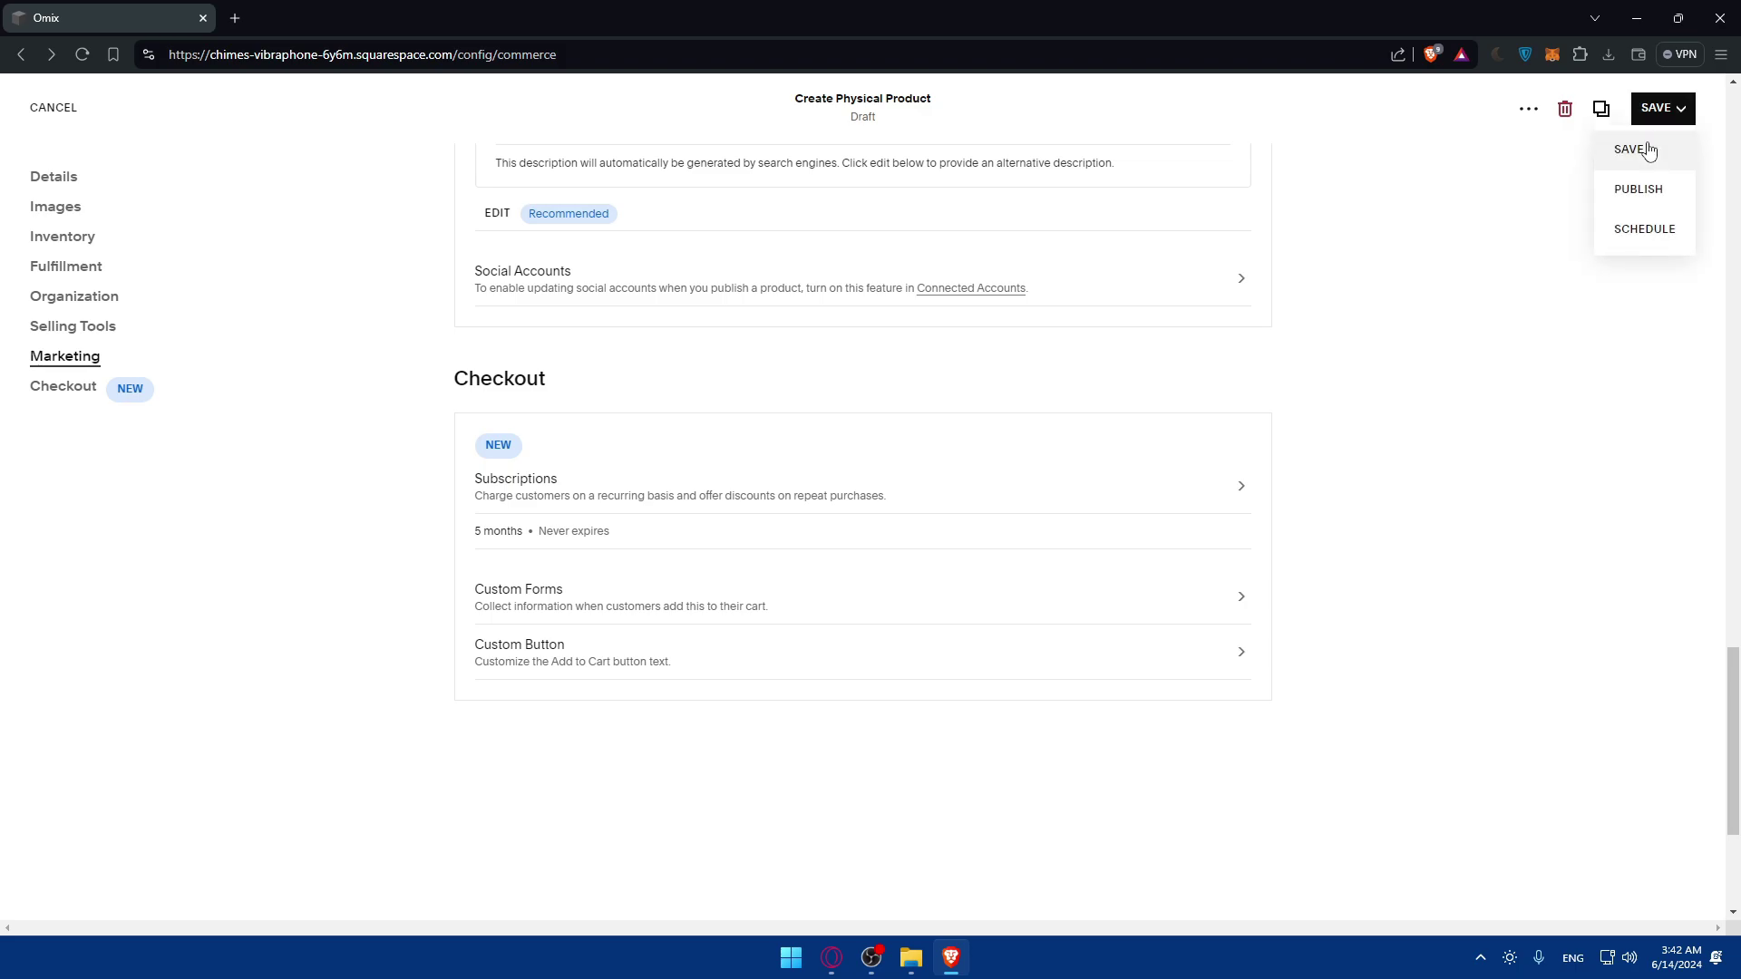
left_click(1641, 149)
left_click(1648, 186)
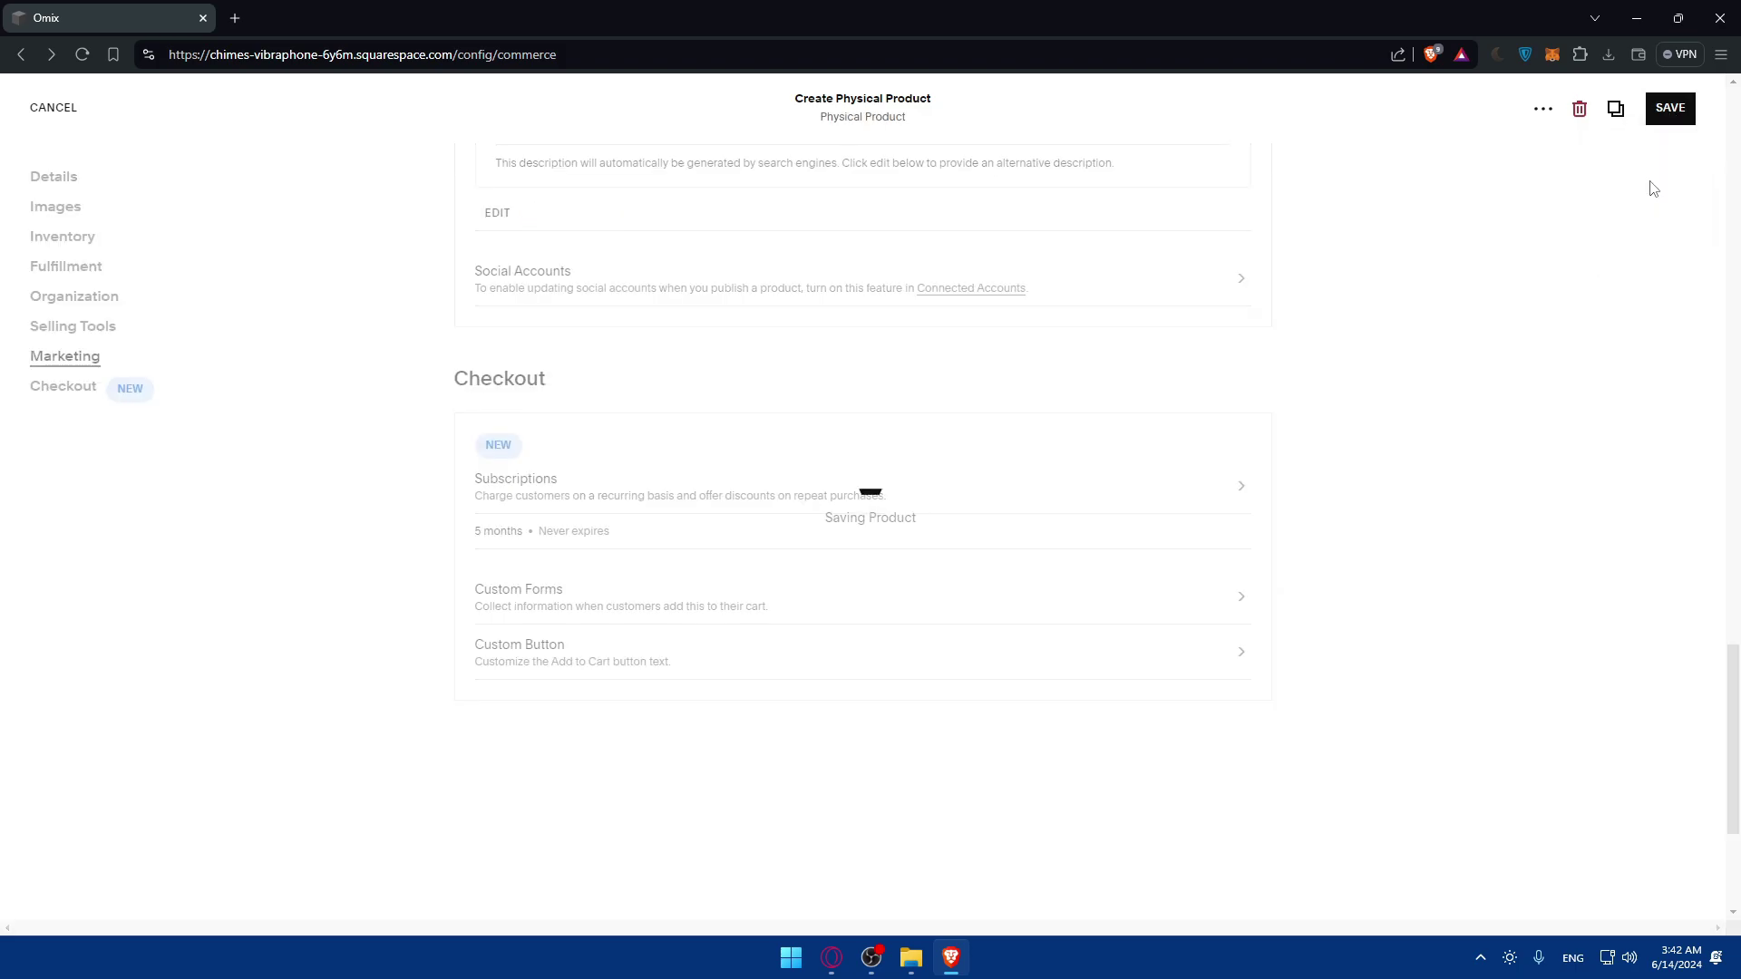